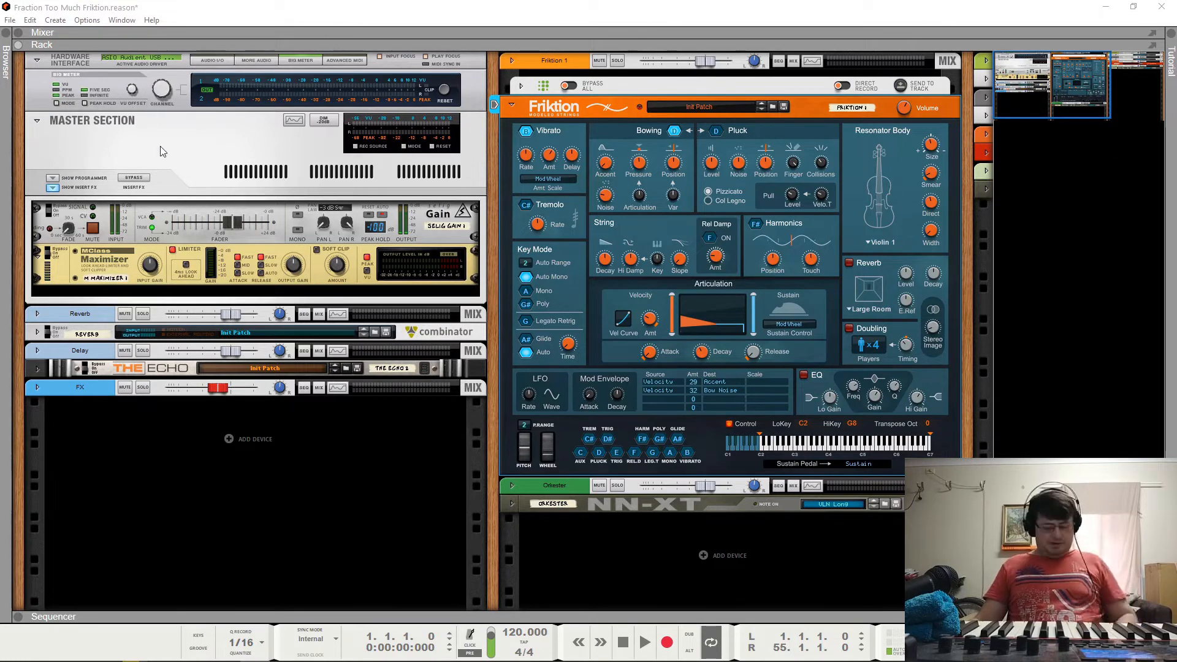
Show the mixer and sequencer, and play the Friktion clip from bar 1, stopping after it ends.
key("F5")
key("F7")
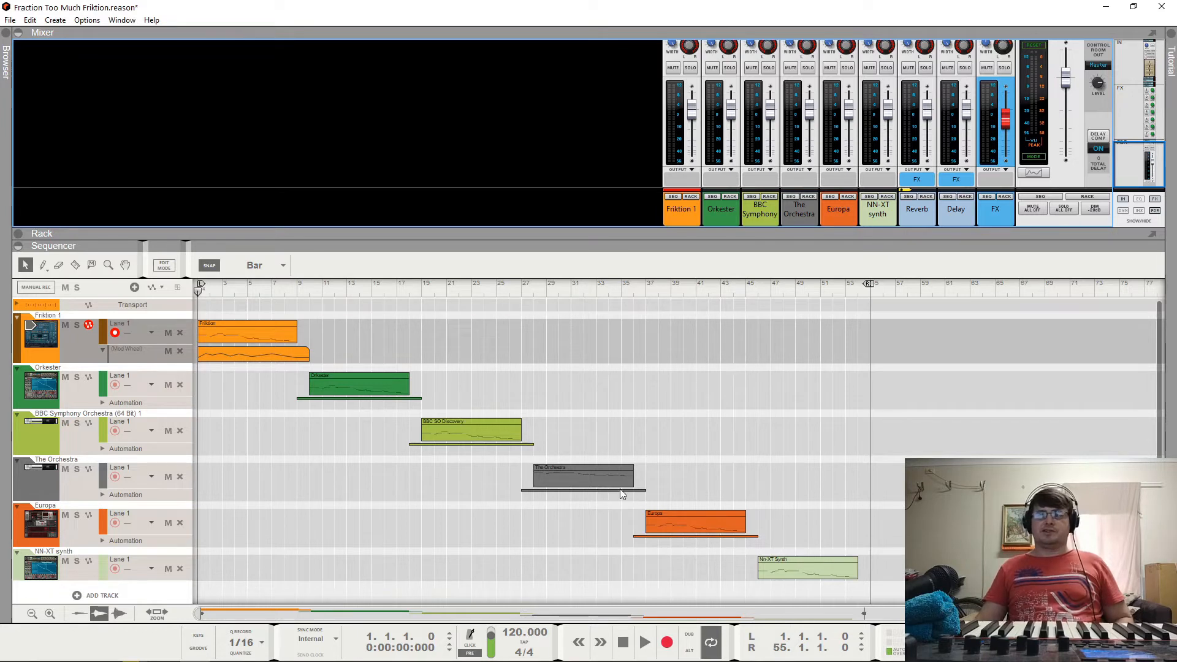
key("space")
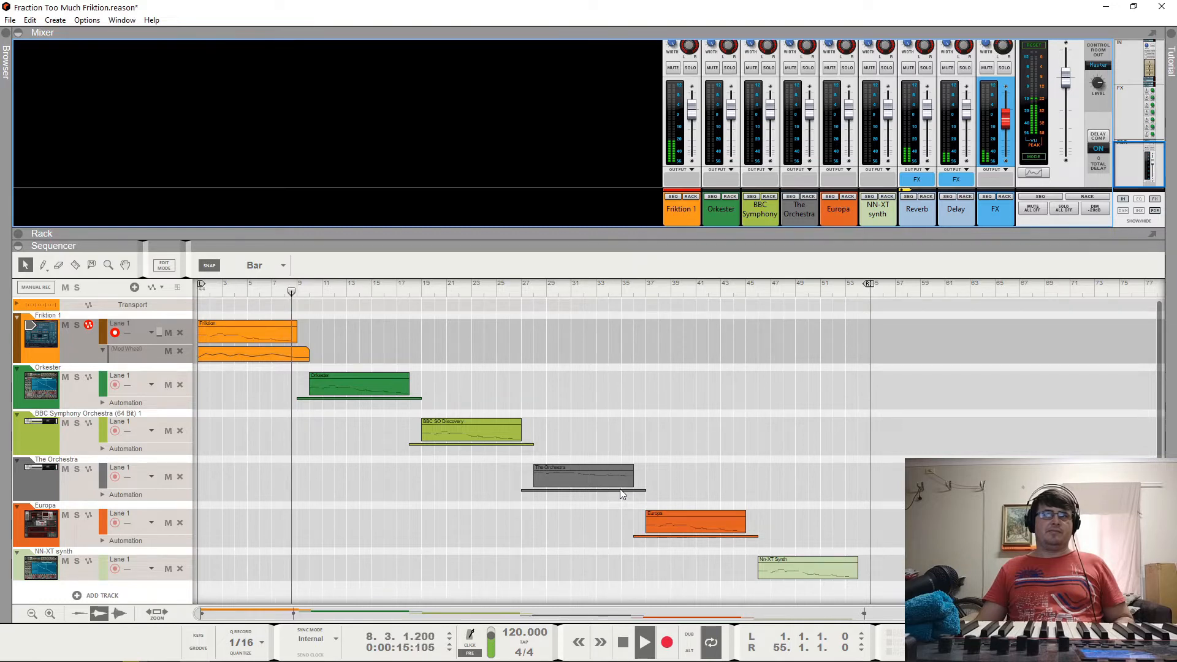
key("space")
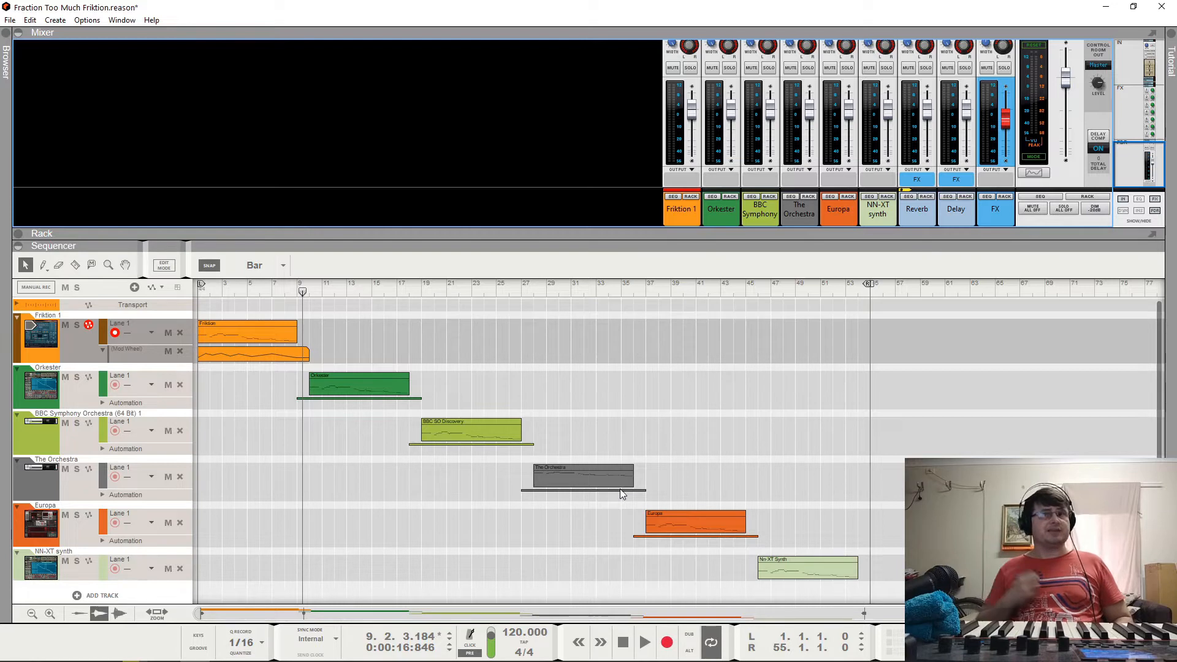
Play the Orkester, BBC Symphony Orchestra and The Orchestra clips one at a time, stopping after each for comparison.
key("space")
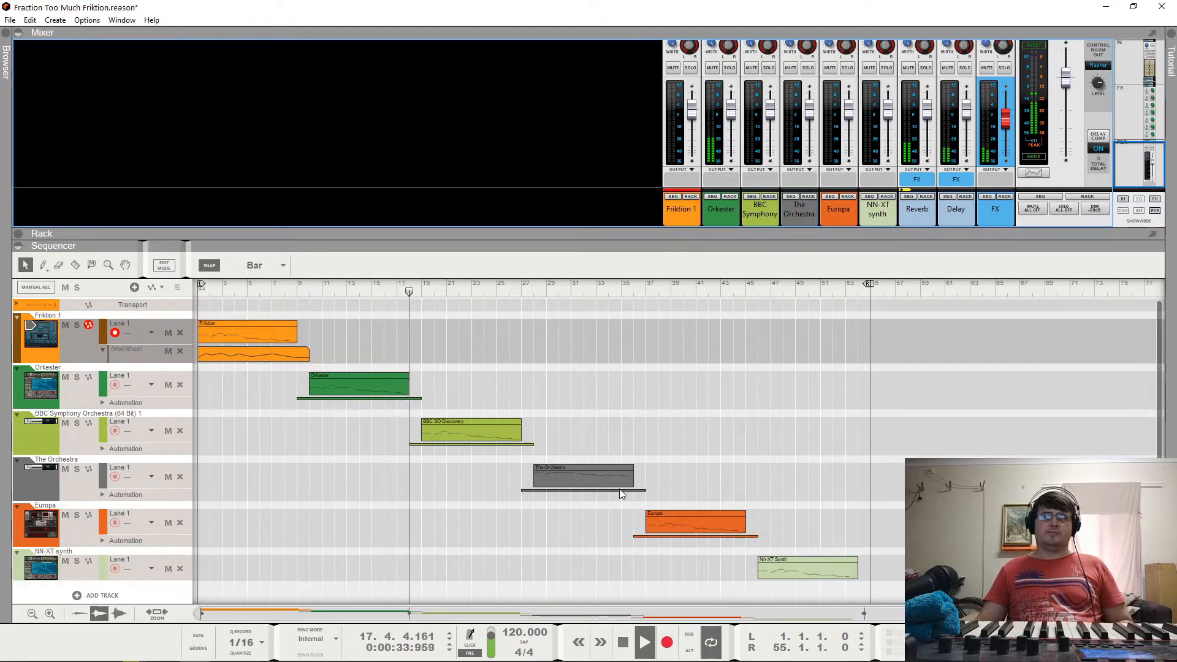
key("space")
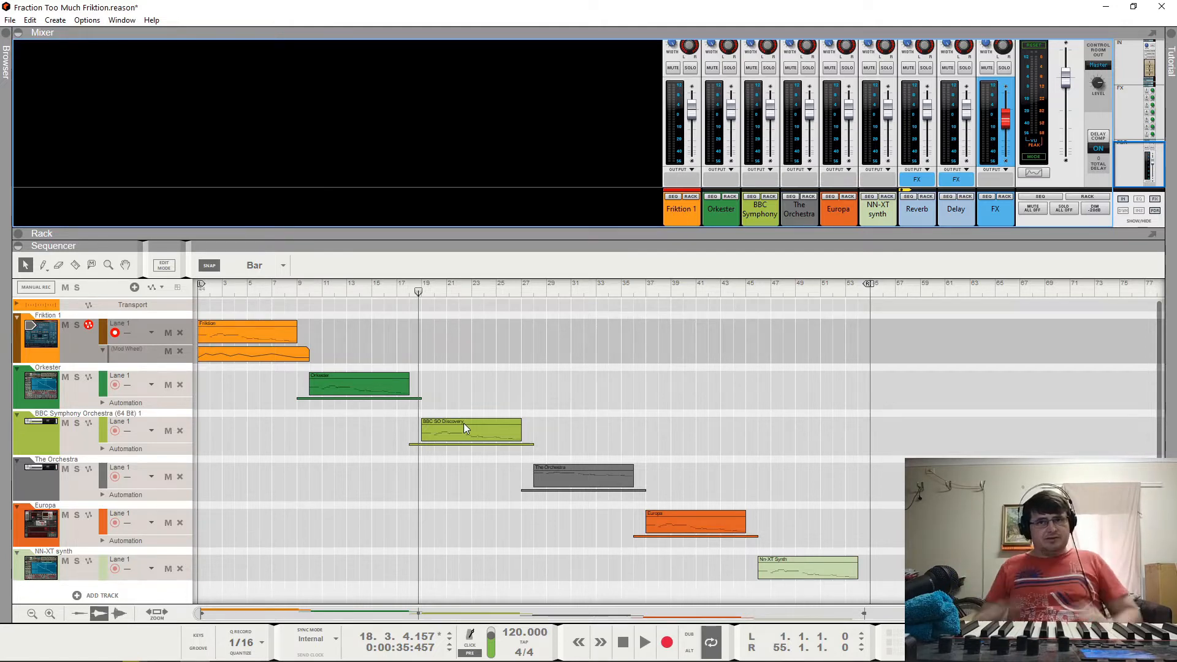
key("space")
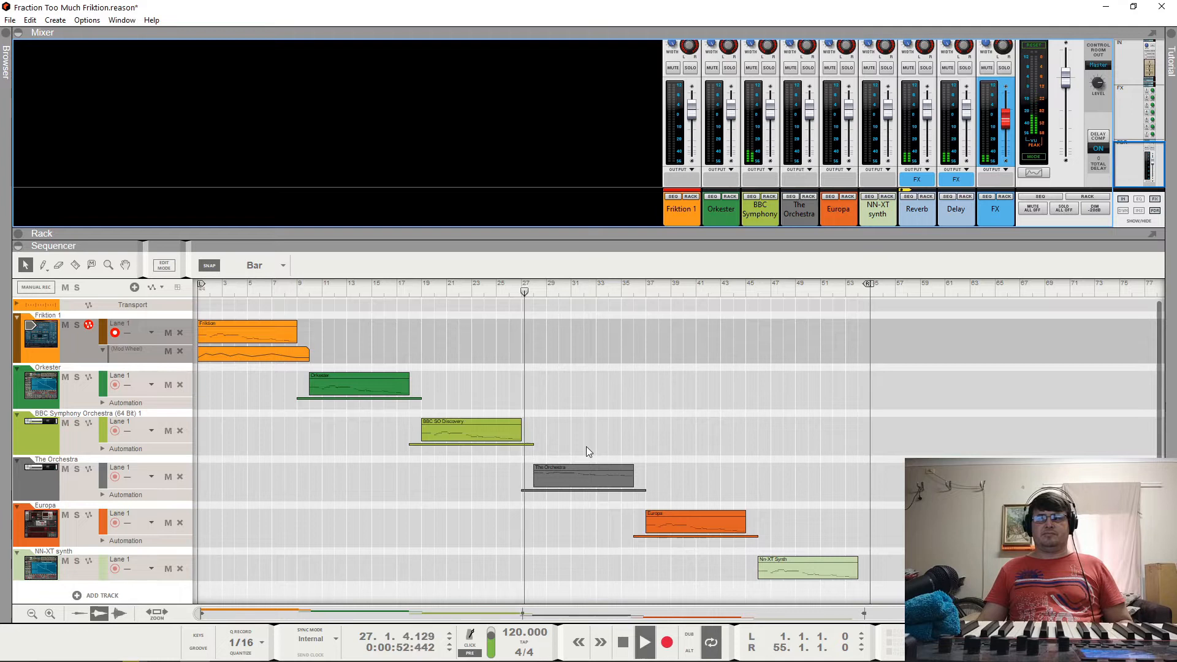
key("space")
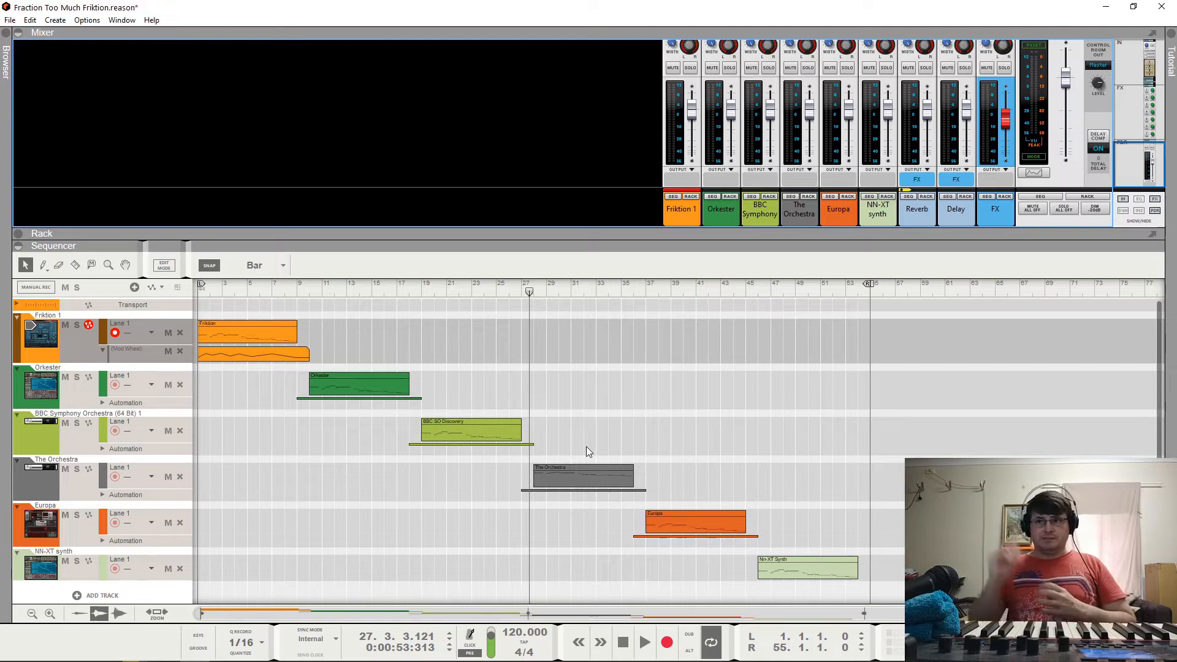
key("space")
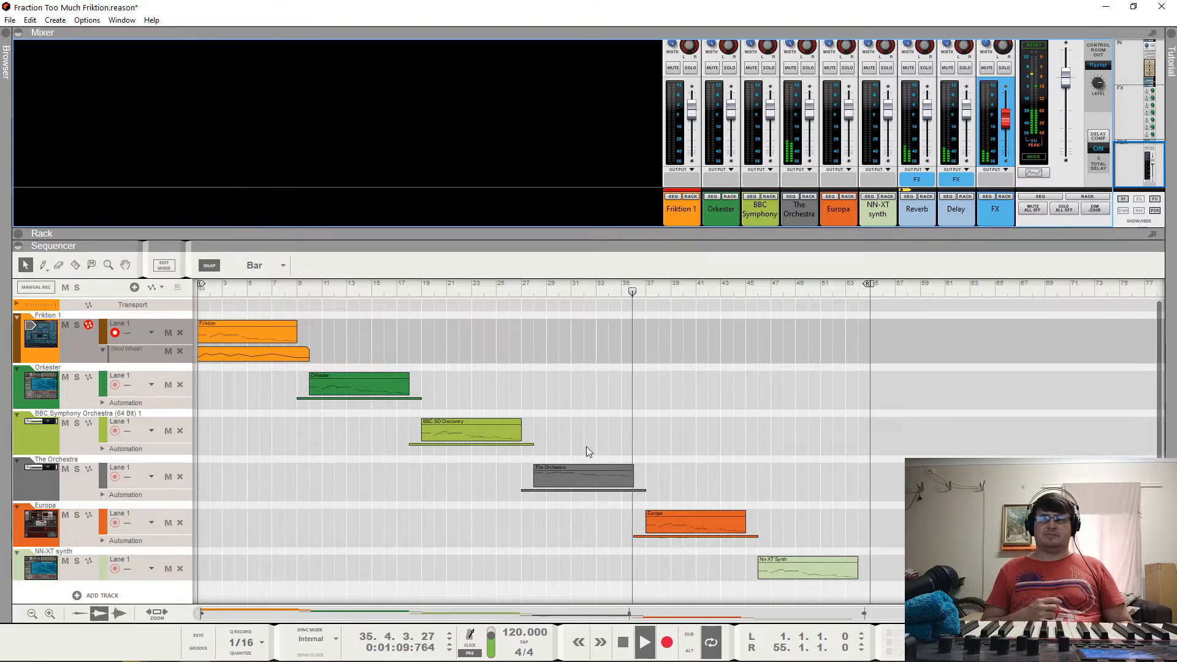
key("space")
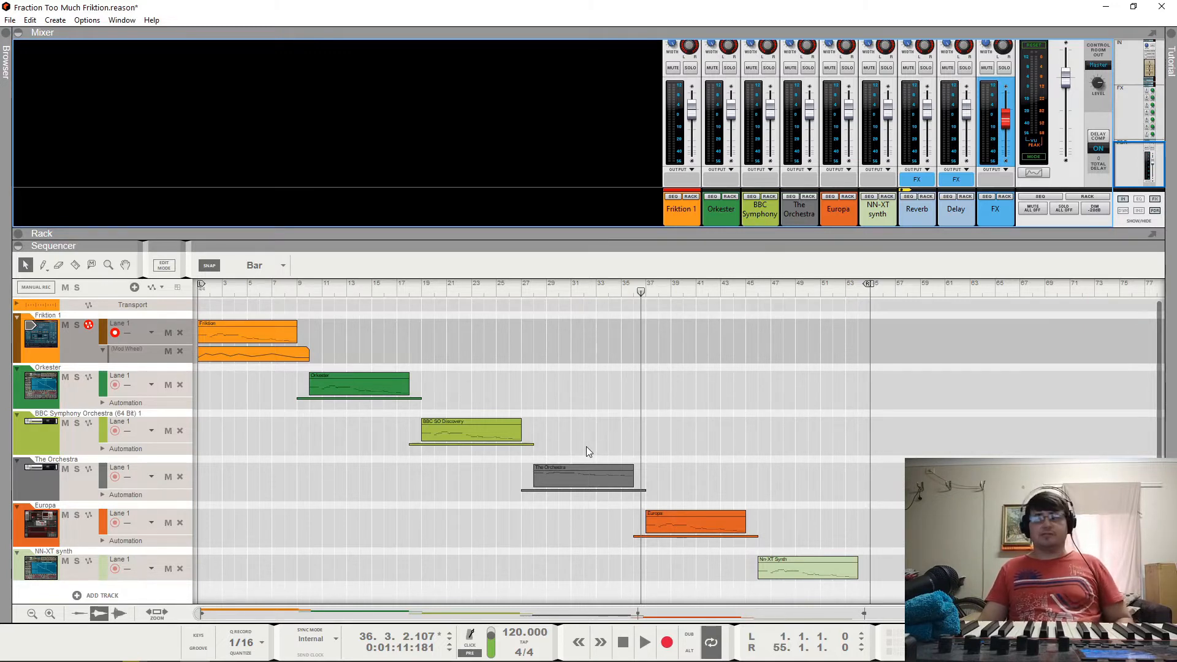
Move the playhead back to bar 36 and play through the Europa and NN-XT synth clips.
key("space")
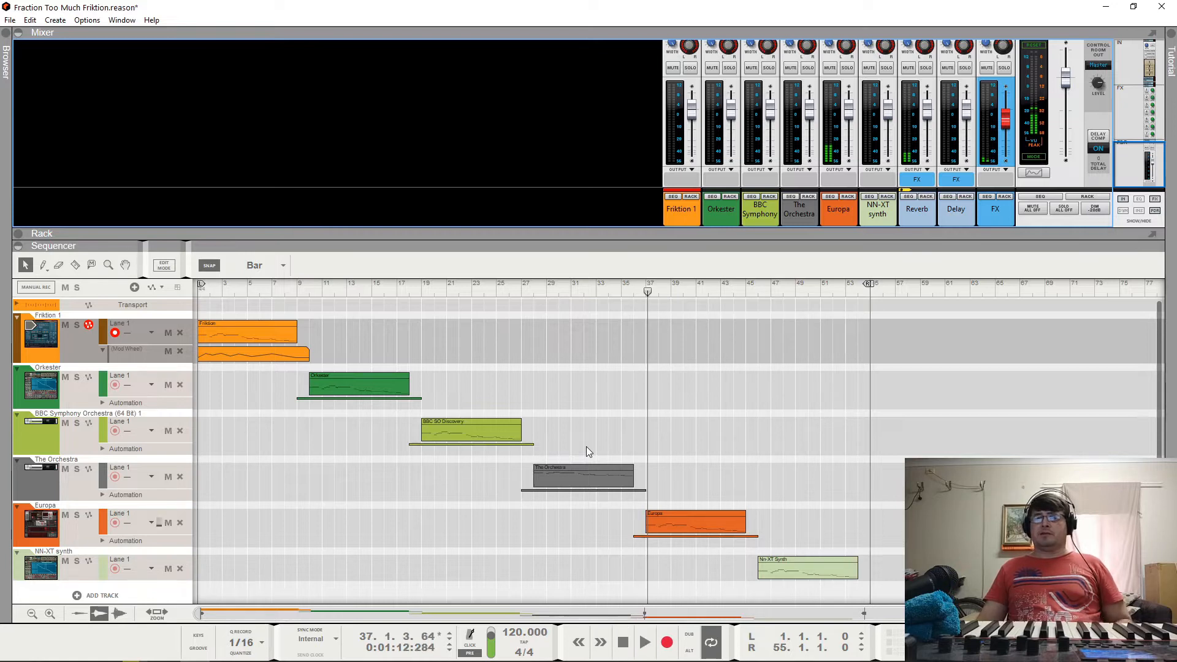
left_click_drag(648, 294, 634, 297)
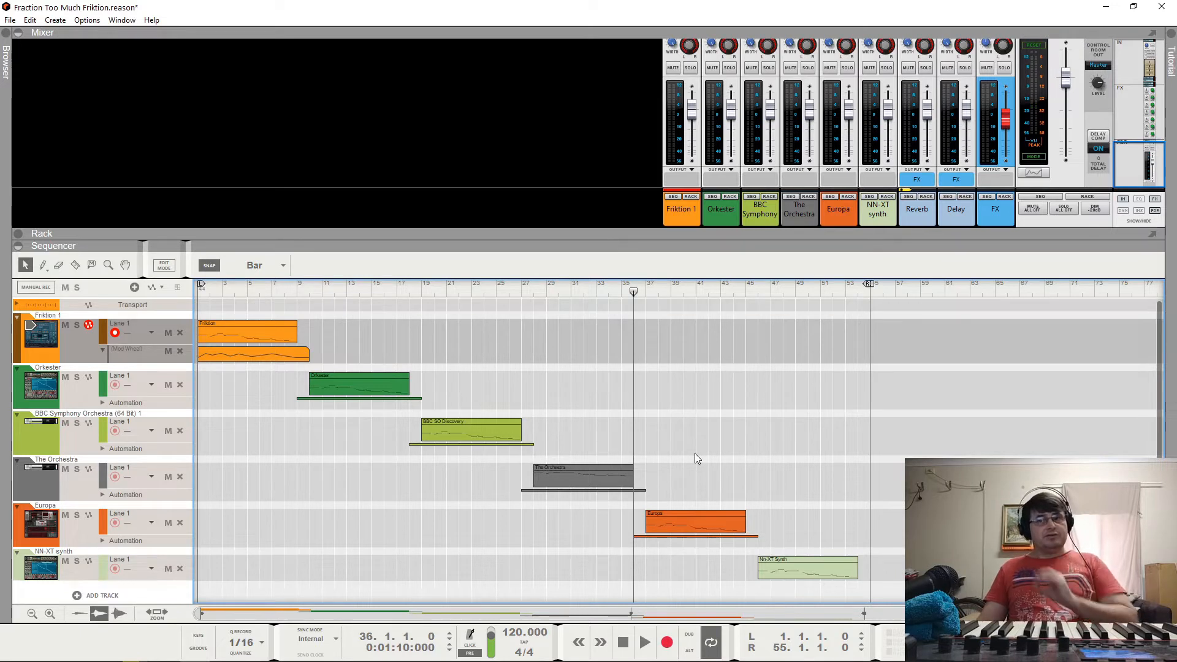
key("space")
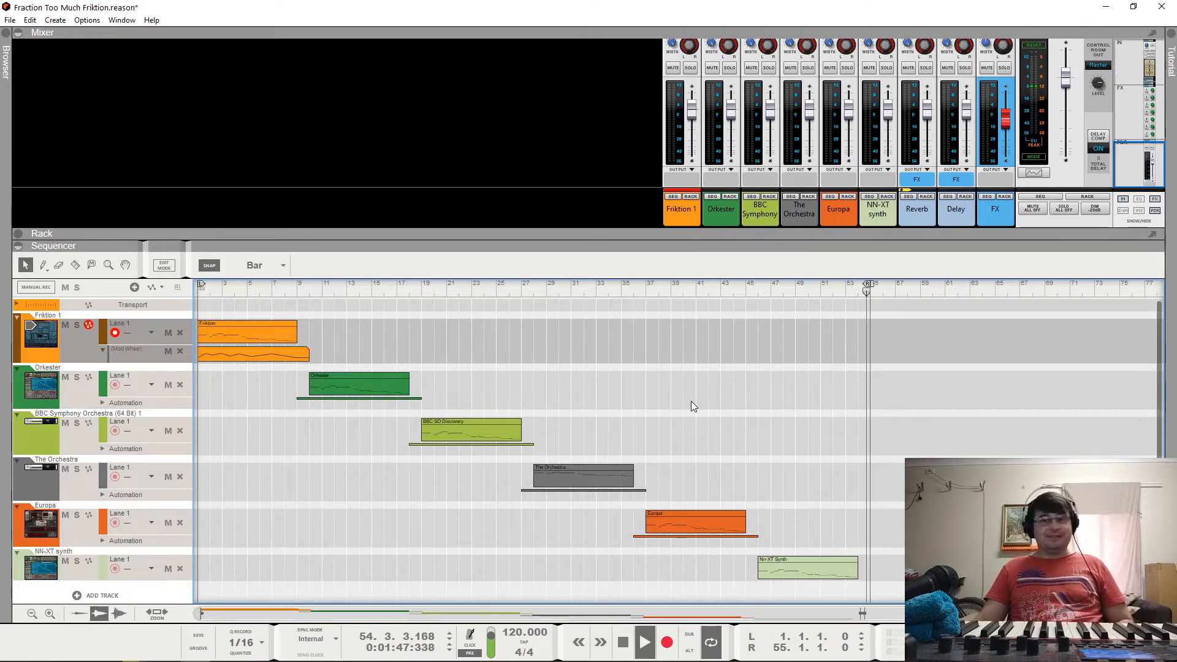
key("space")
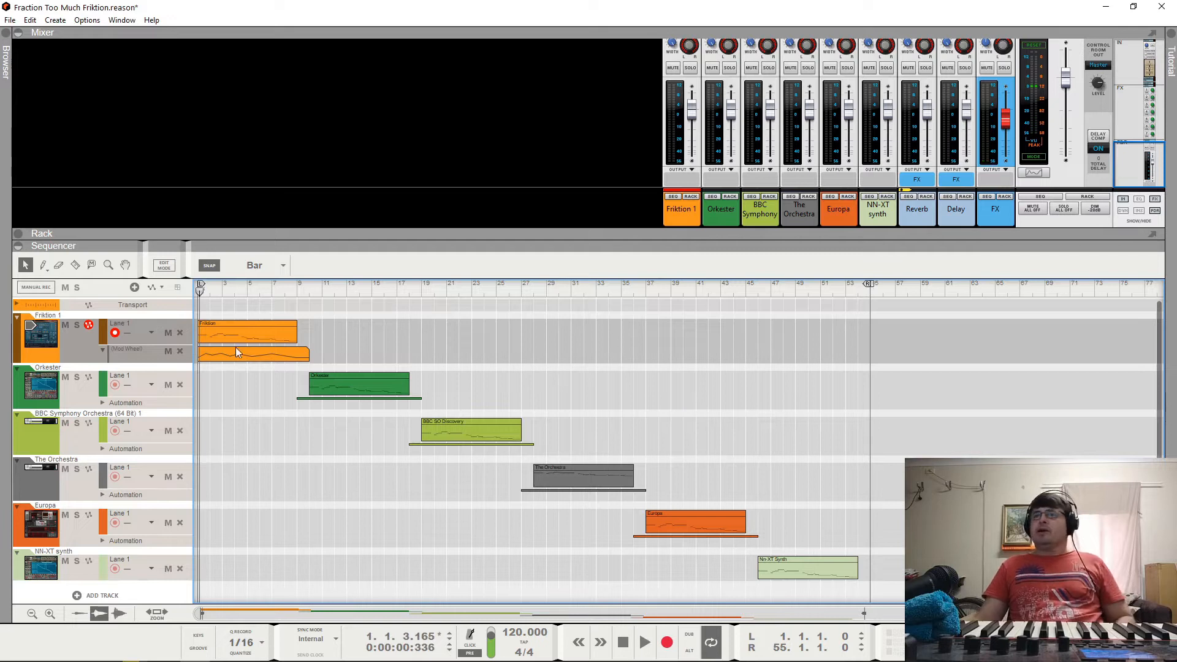
Return the playhead to bar 1 and play the whole arrangement, stopping near its end in bar 54.
left_click(201, 292)
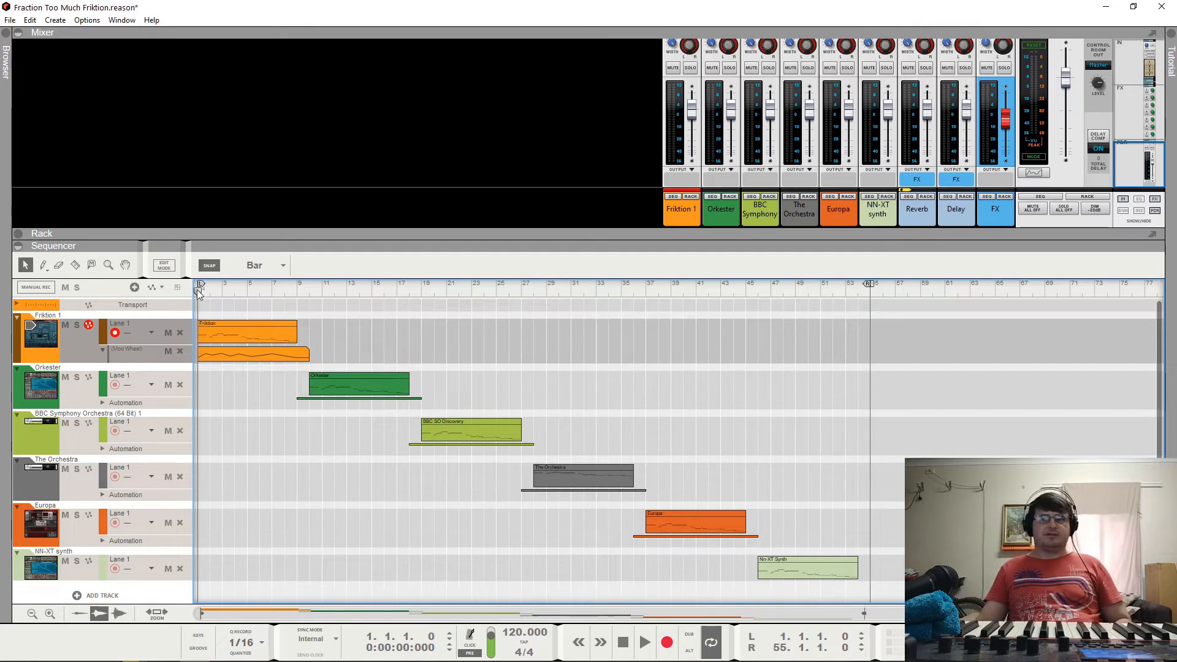
key("space")
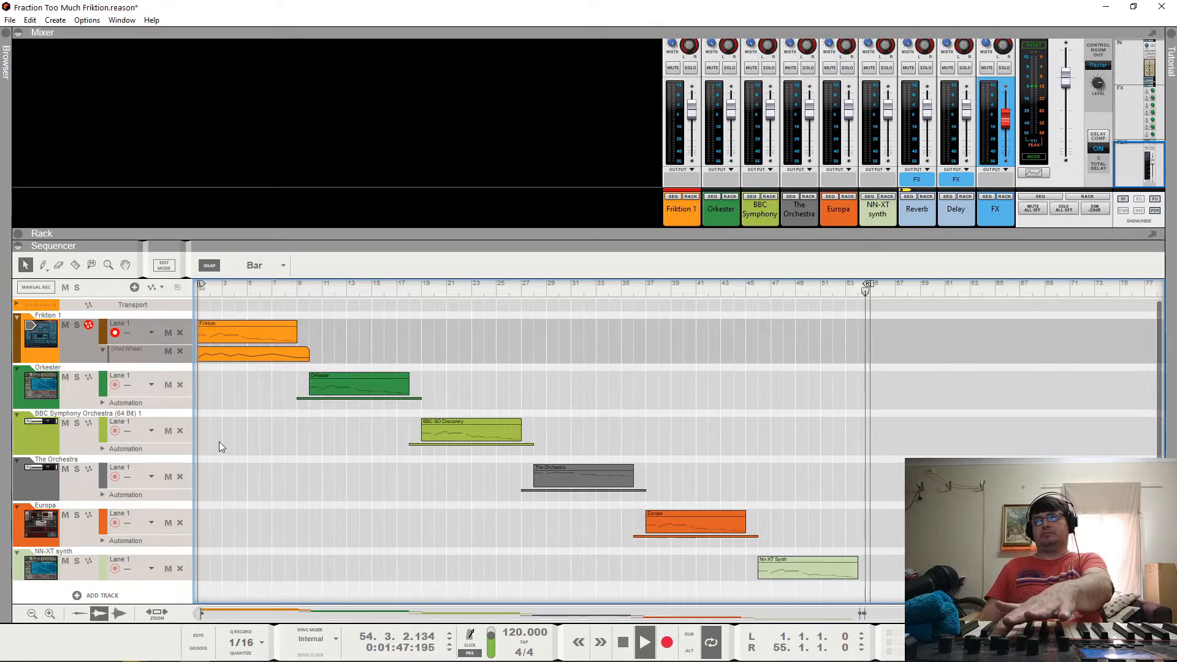
key("space")
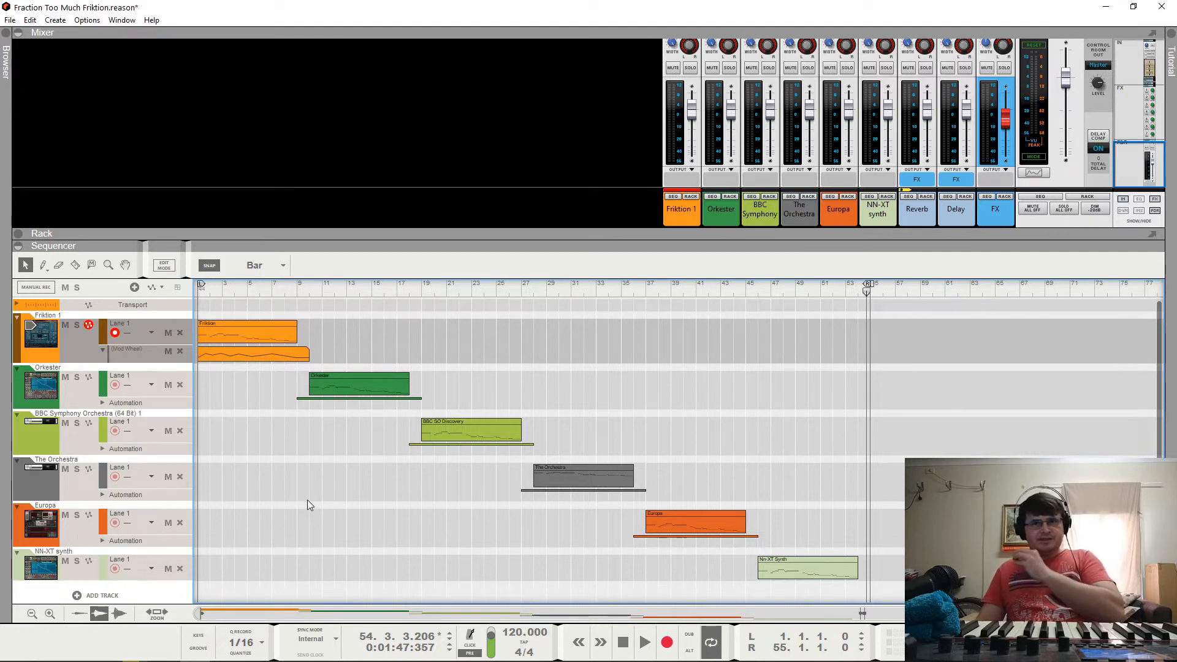
Hide the mixer, show the rack above the sequencer and enlarge it to fit the entire Friktion device.
left_click_drag(473, 370, 565, 518)
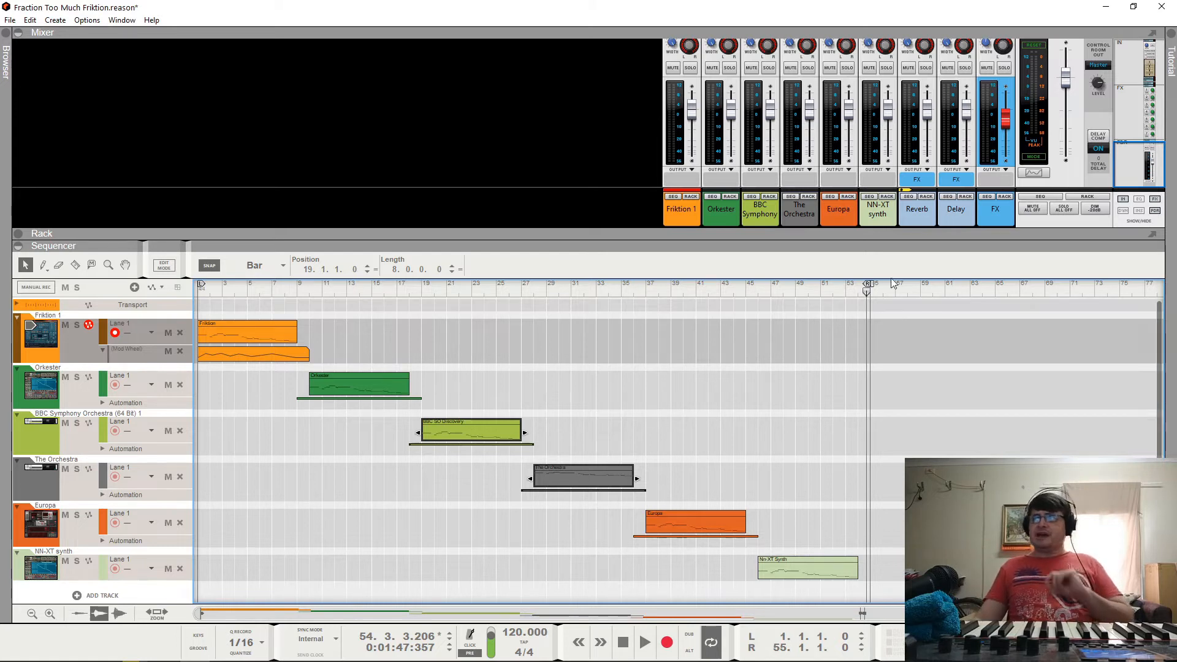
left_click(19, 35)
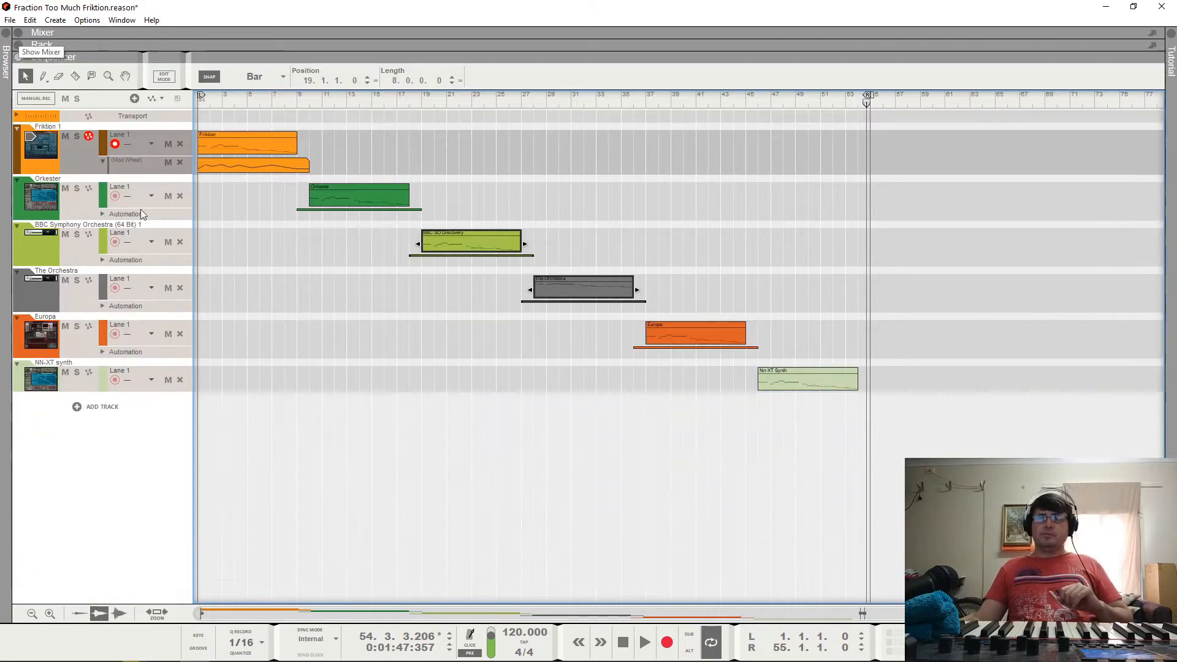
left_click(19, 46)
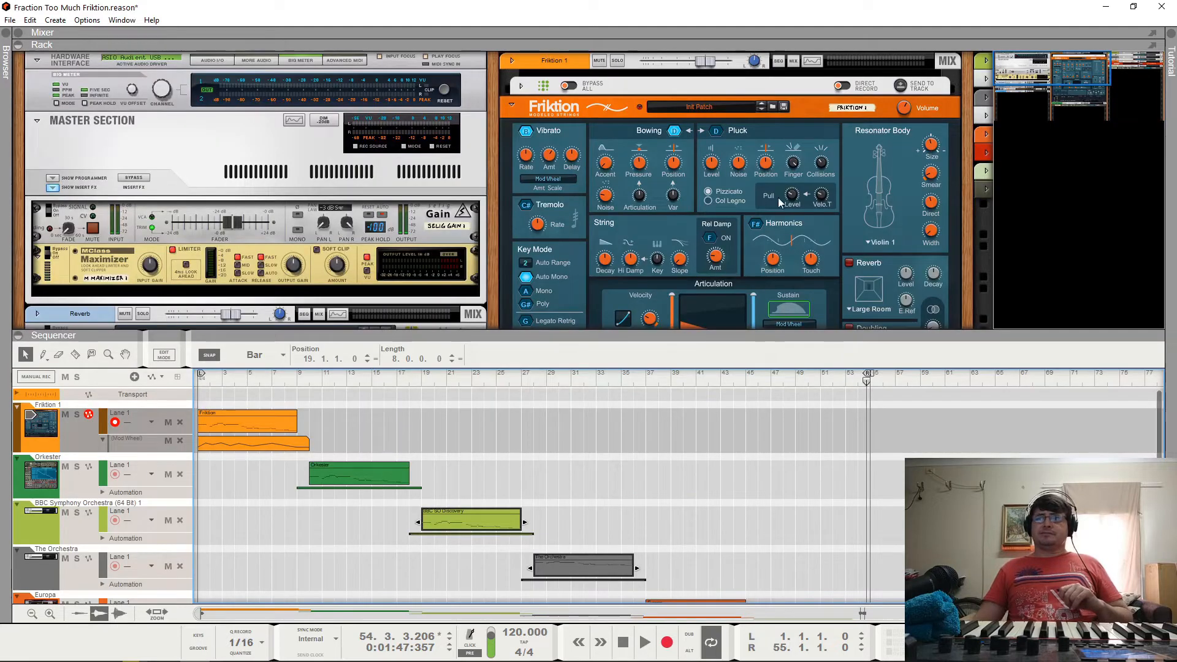
left_click_drag(744, 333, 756, 495)
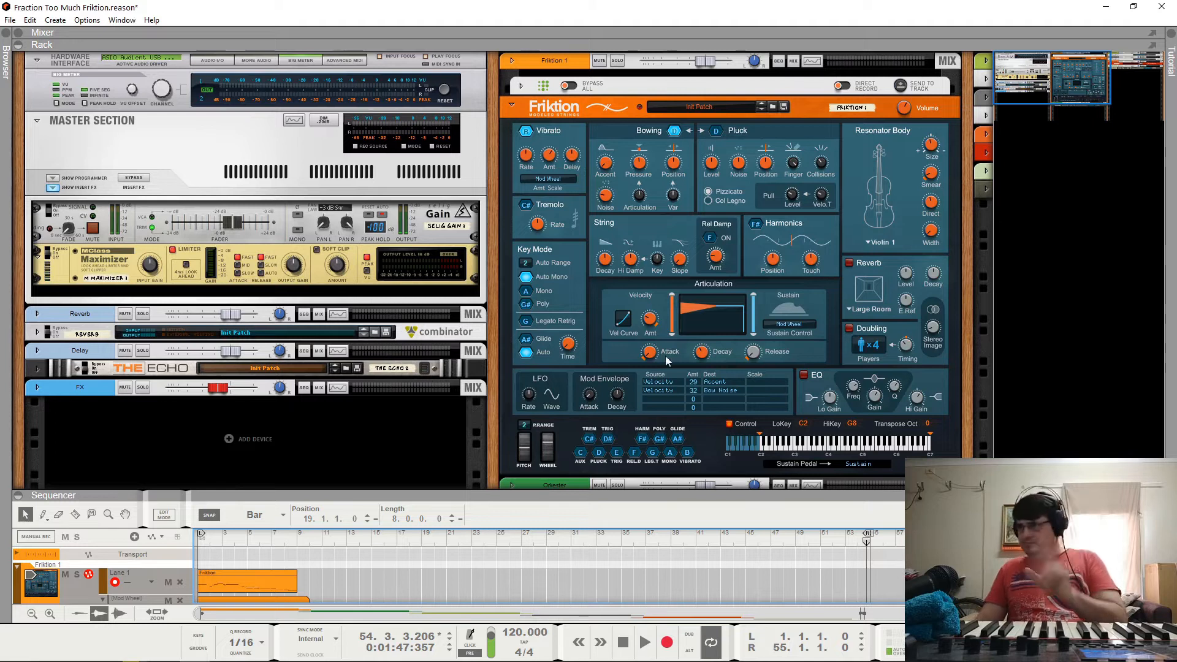
Turn on Friktion's Doubling and compare random timing amounts, including 130 ms and 0 ms.
left_click(850, 331)
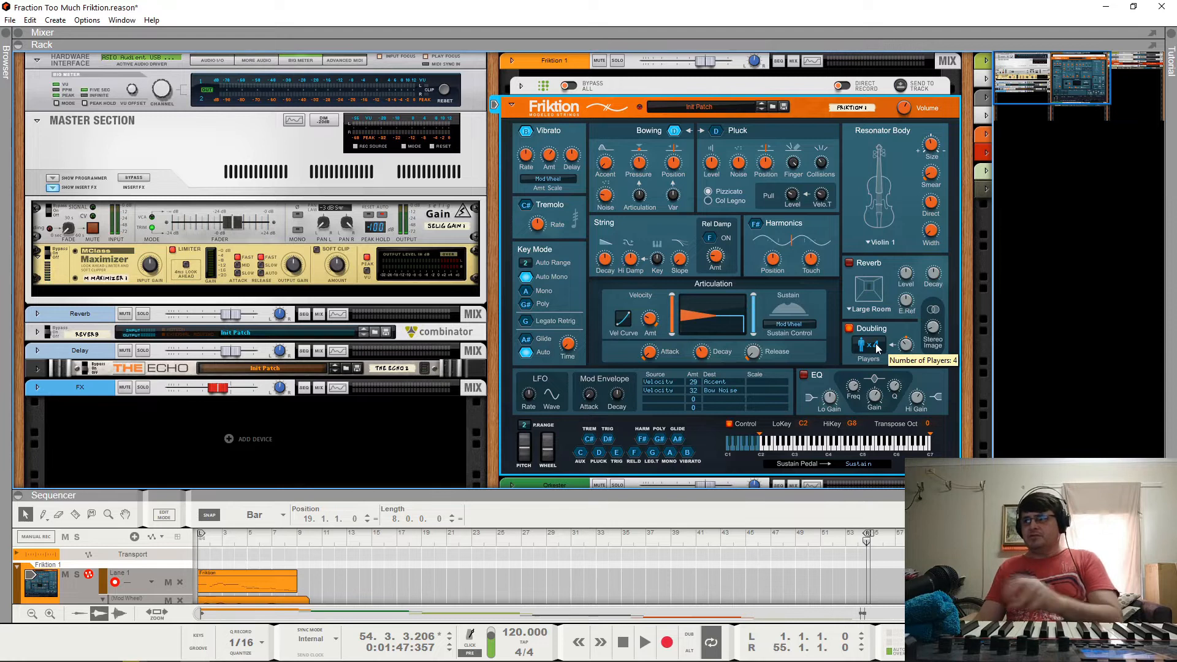
left_click_drag(863, 429, 867, 537)
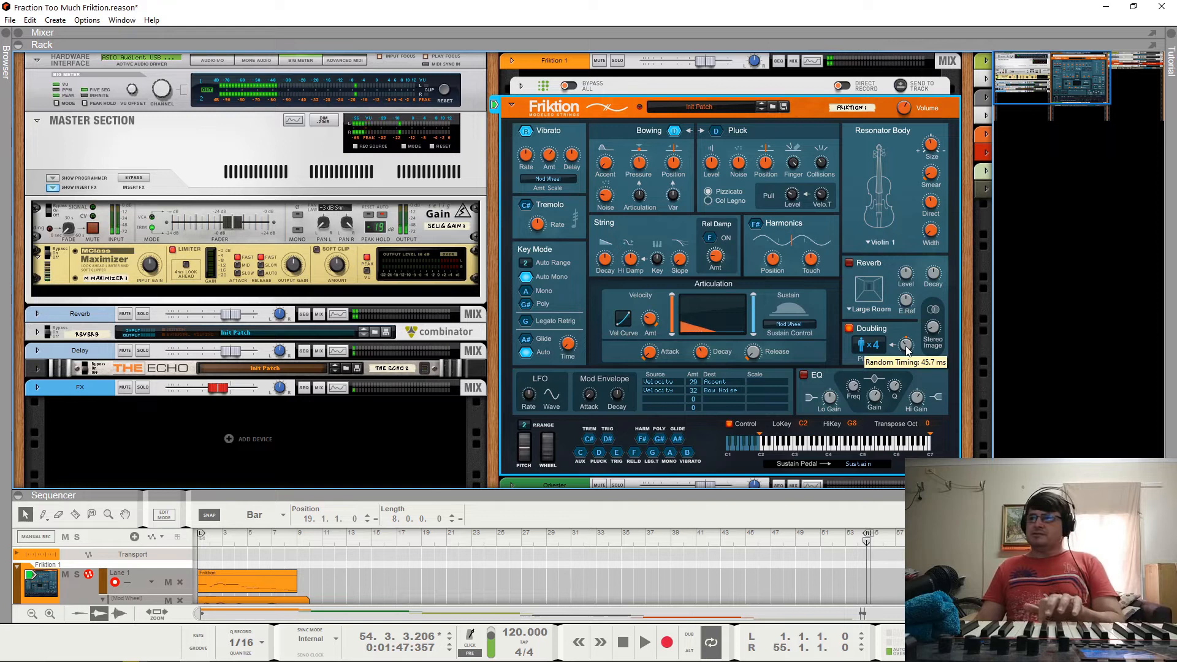
left_click_drag(907, 332, 904, 234)
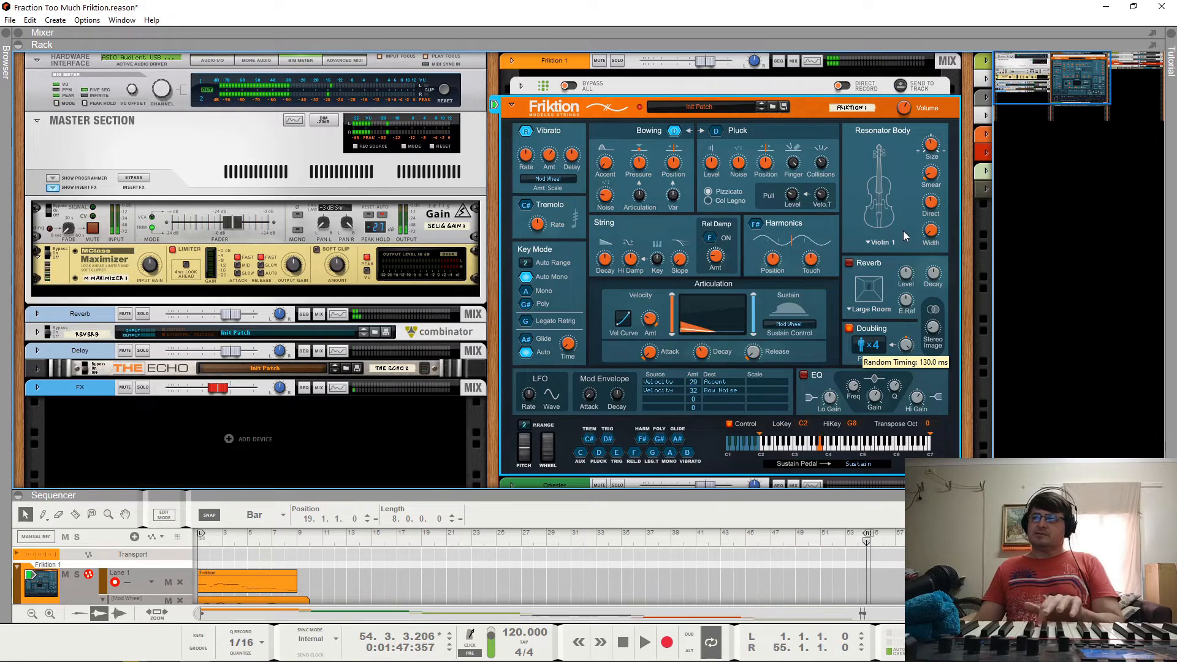
left_click_drag(900, 243, 899, 247)
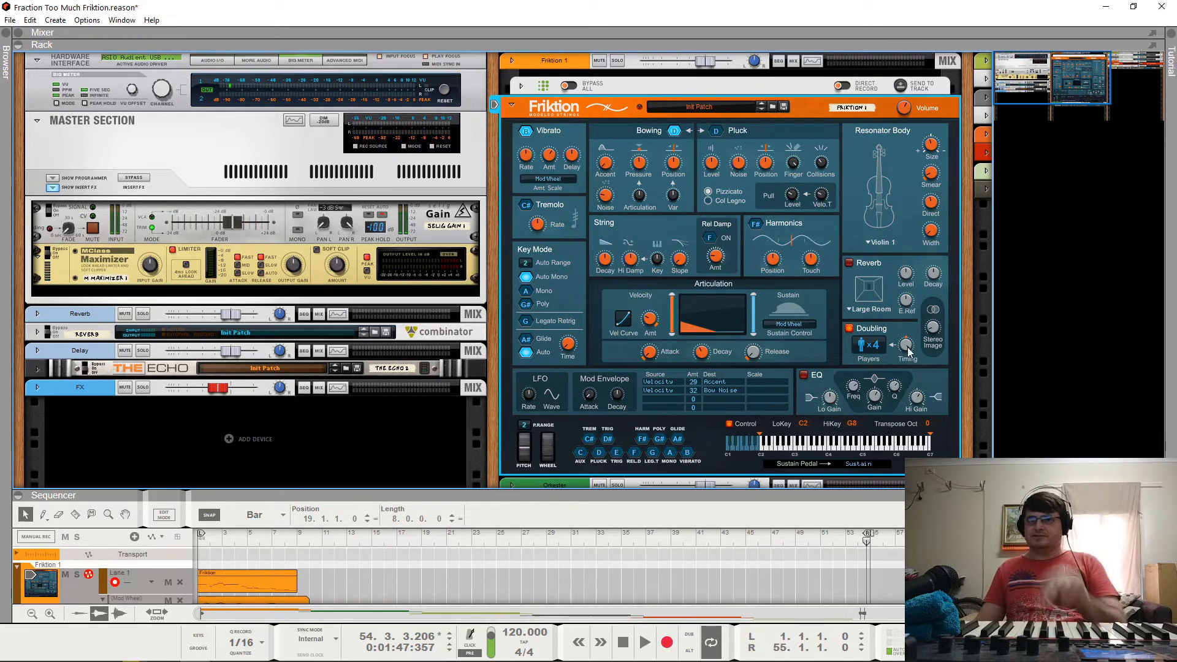
left_click_drag(923, 449, 919, 429)
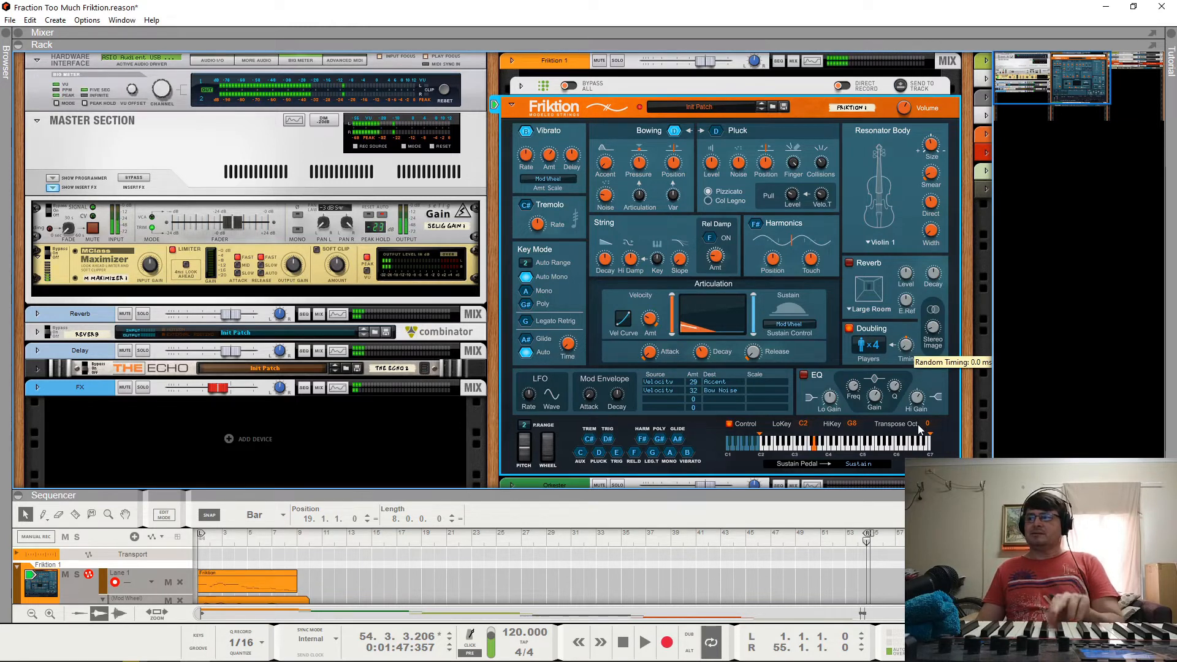
left_click_drag(919, 429, 895, 347)
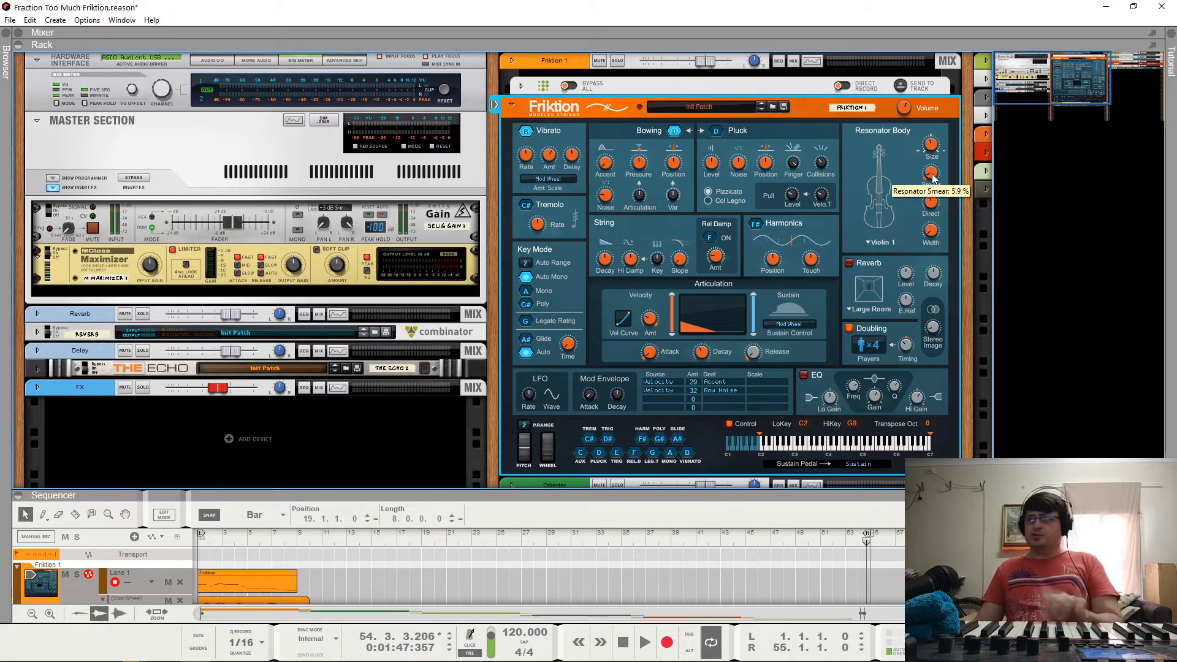
Vary the resonator body's Smear amount, closing the Steam update window without restarting Steam.
left_click_drag(933, 178, 957, 251)
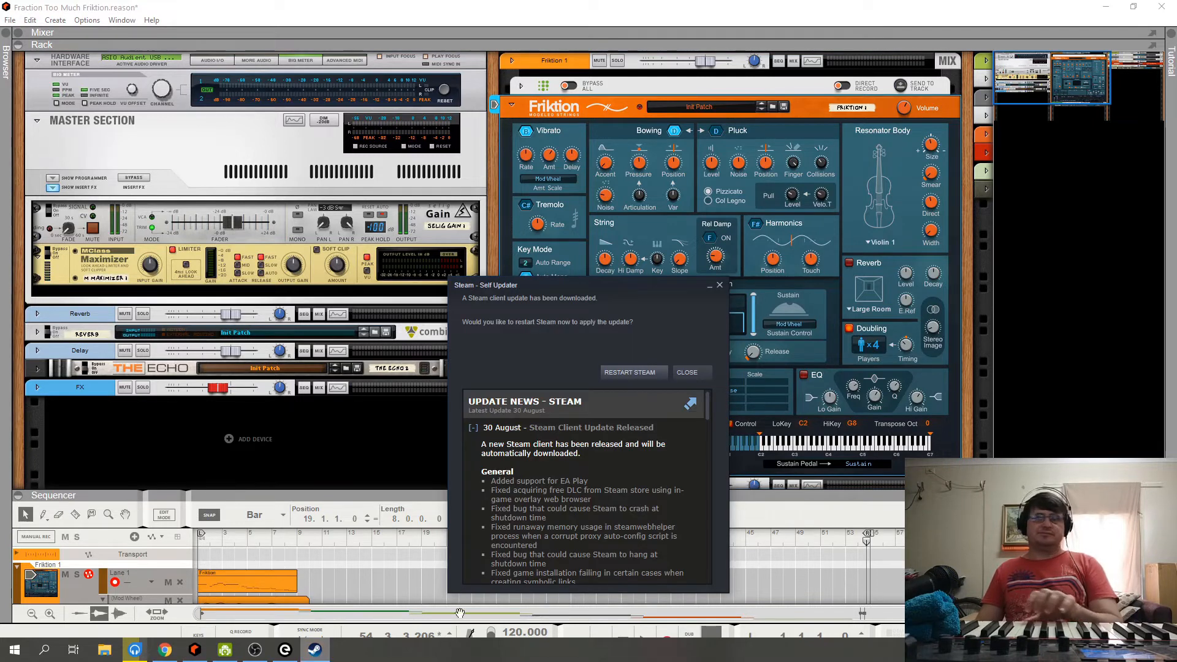
left_click(694, 371)
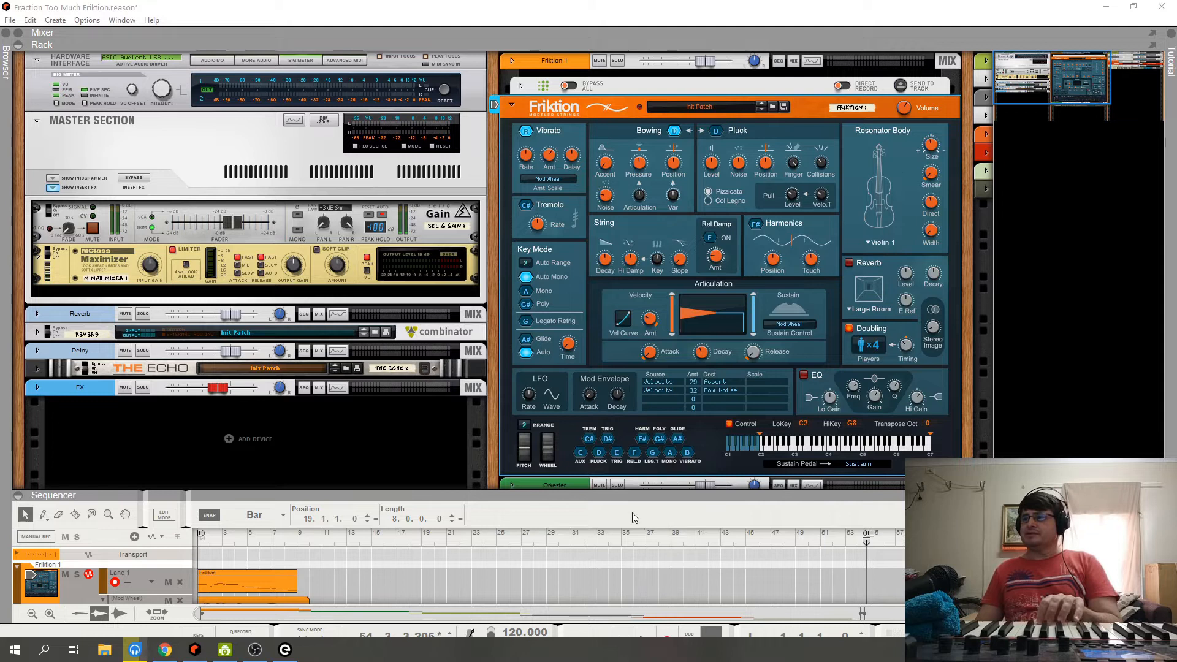
left_click_drag(934, 179, 939, 201)
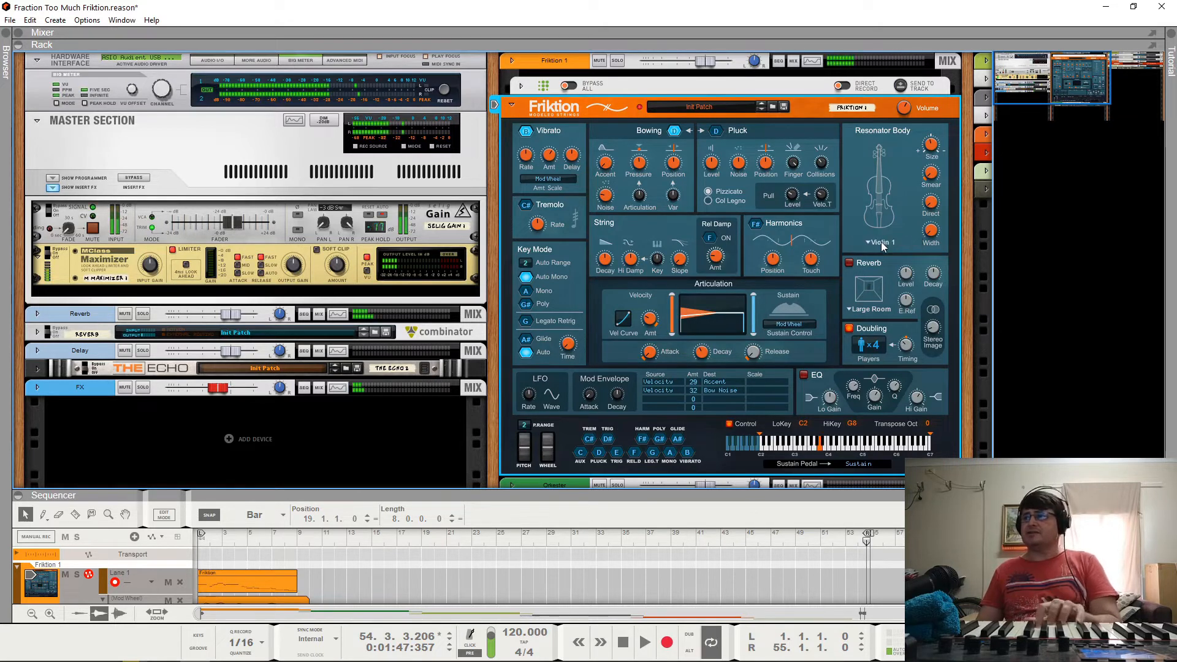
Audition the Cello 1, Violin 3 and Violin 2 resonator bodies, and switch back to Violin 1.
left_click(883, 243)
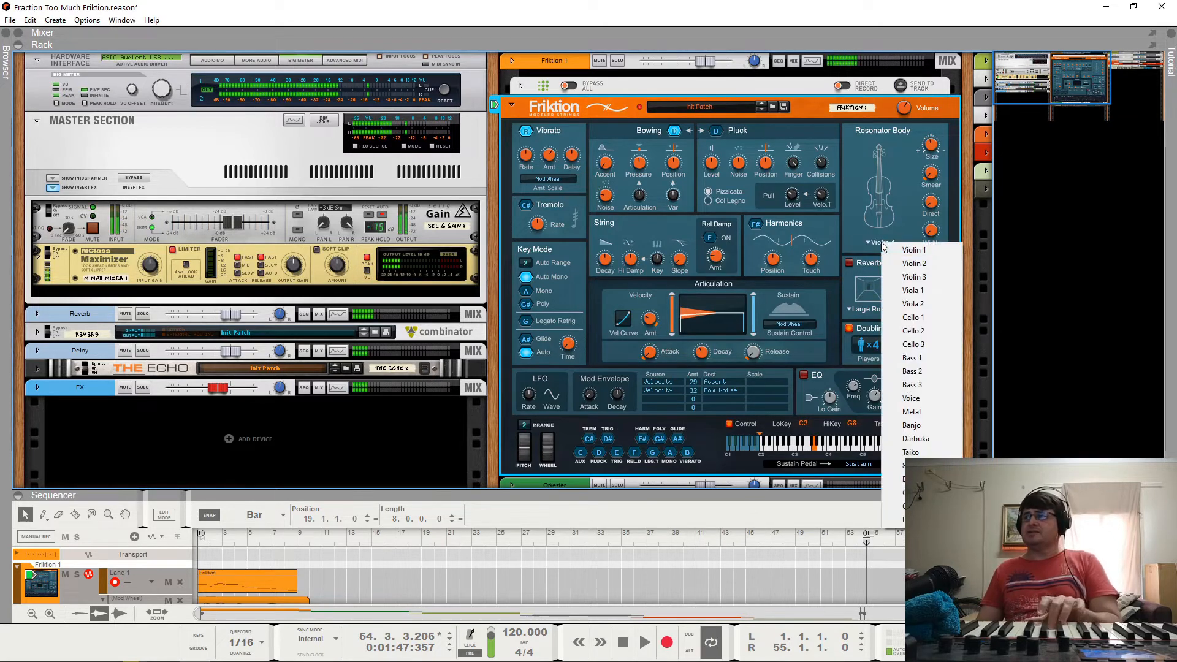
left_click(928, 318)
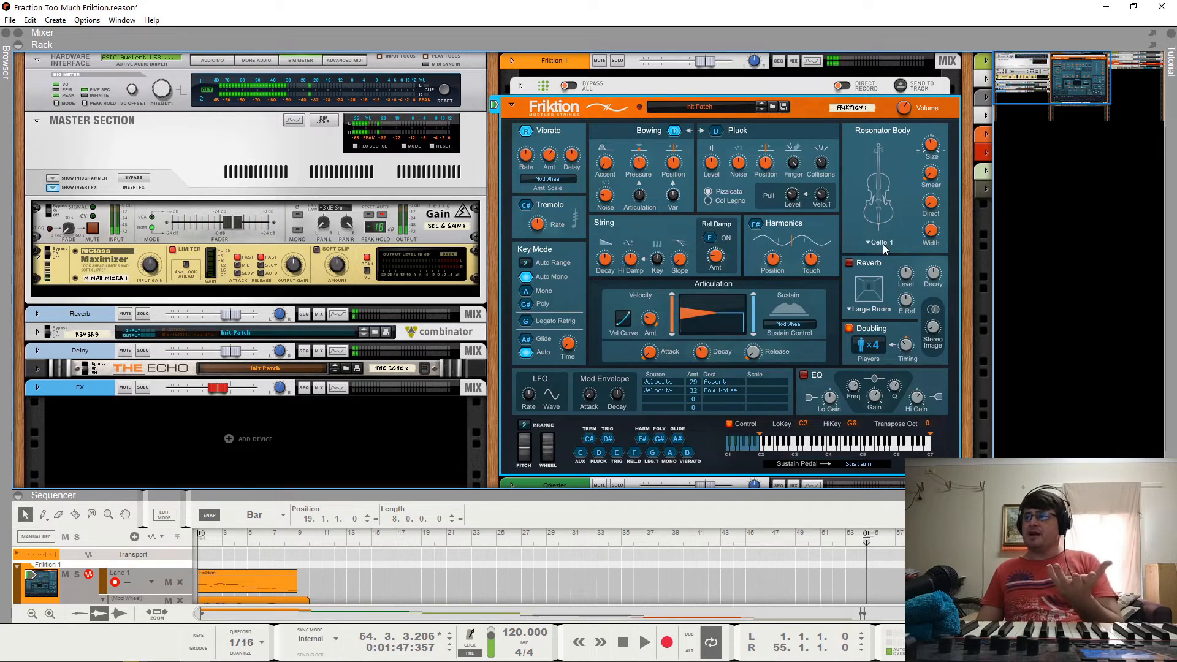
left_click(883, 243)
left_click(911, 279)
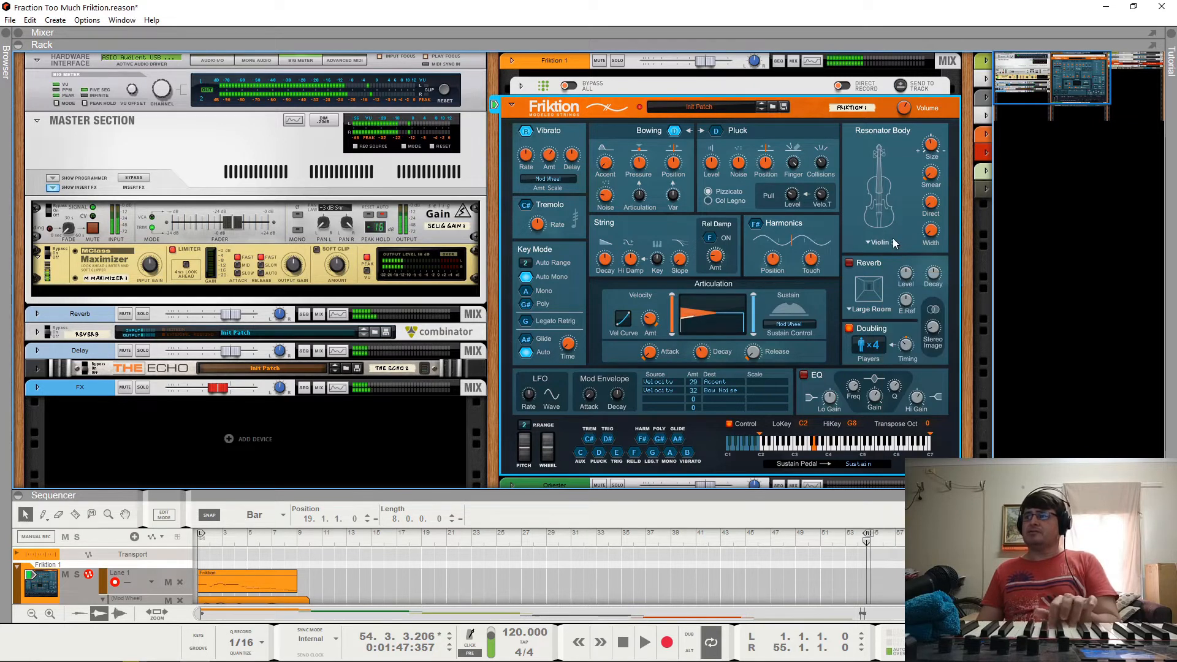
left_click(893, 239)
left_click(912, 266)
left_click(892, 242)
left_click(894, 250)
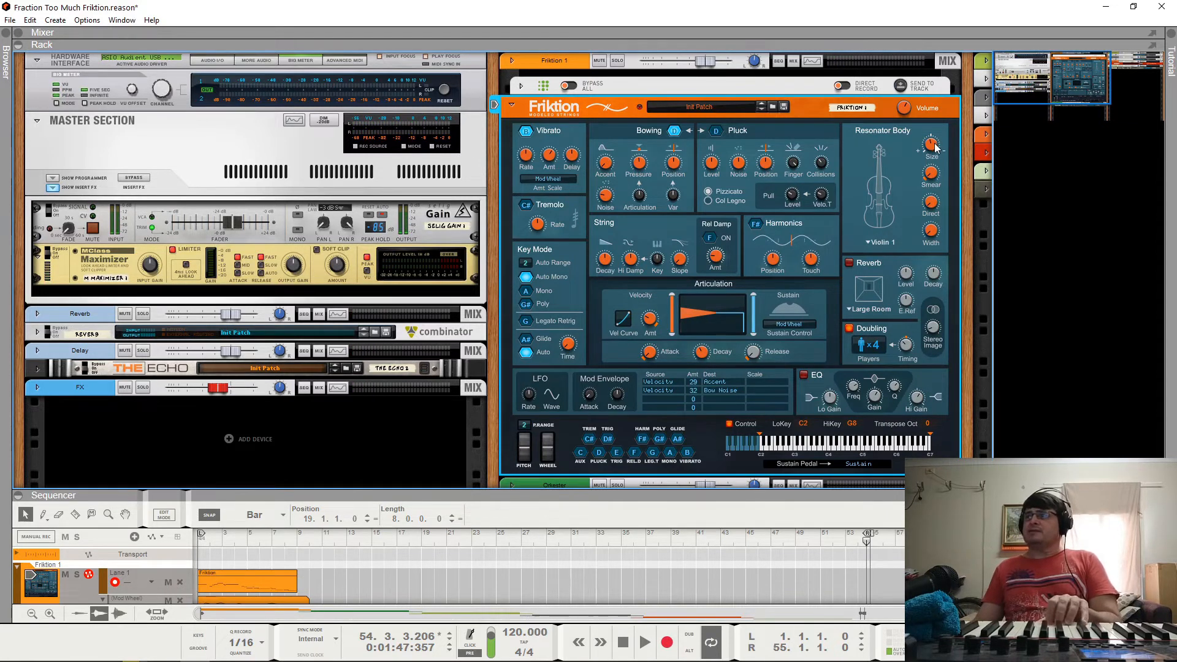
Adjust the resonator body's Size to 12.00.
mouse_move(938, 147)
left_mouse_down()
mouse_move(920, 46)
mouse_move(920, 91)
mouse_move(946, 142)
left_mouse_up()
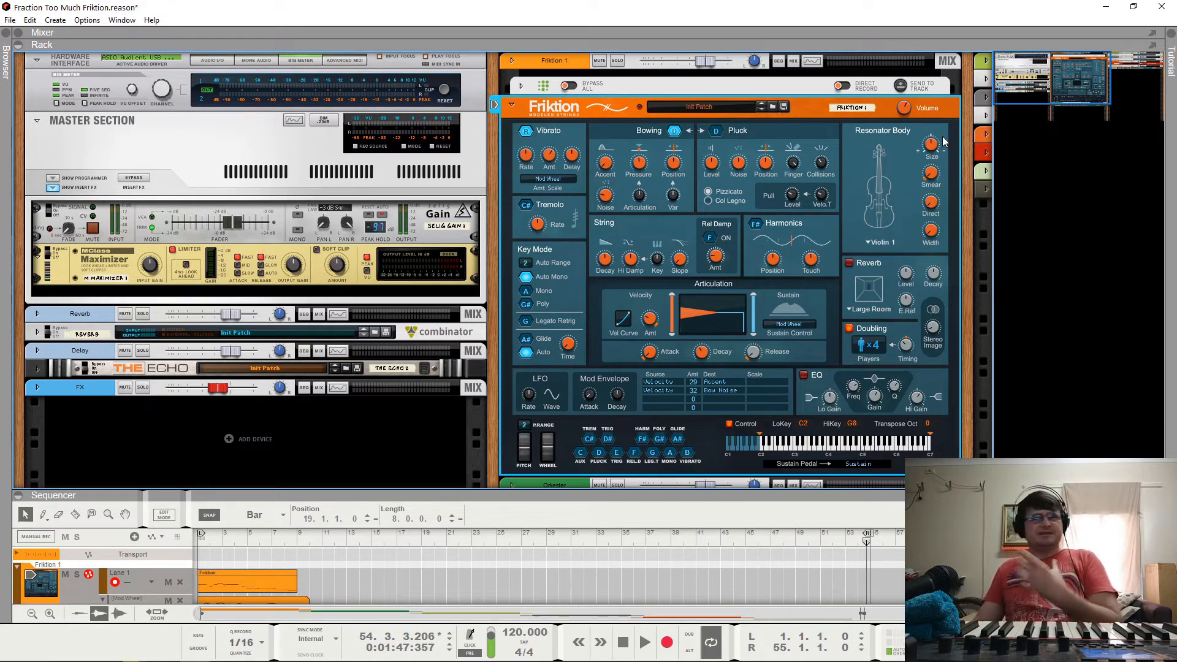
left_click_drag(942, 141, 943, 133)
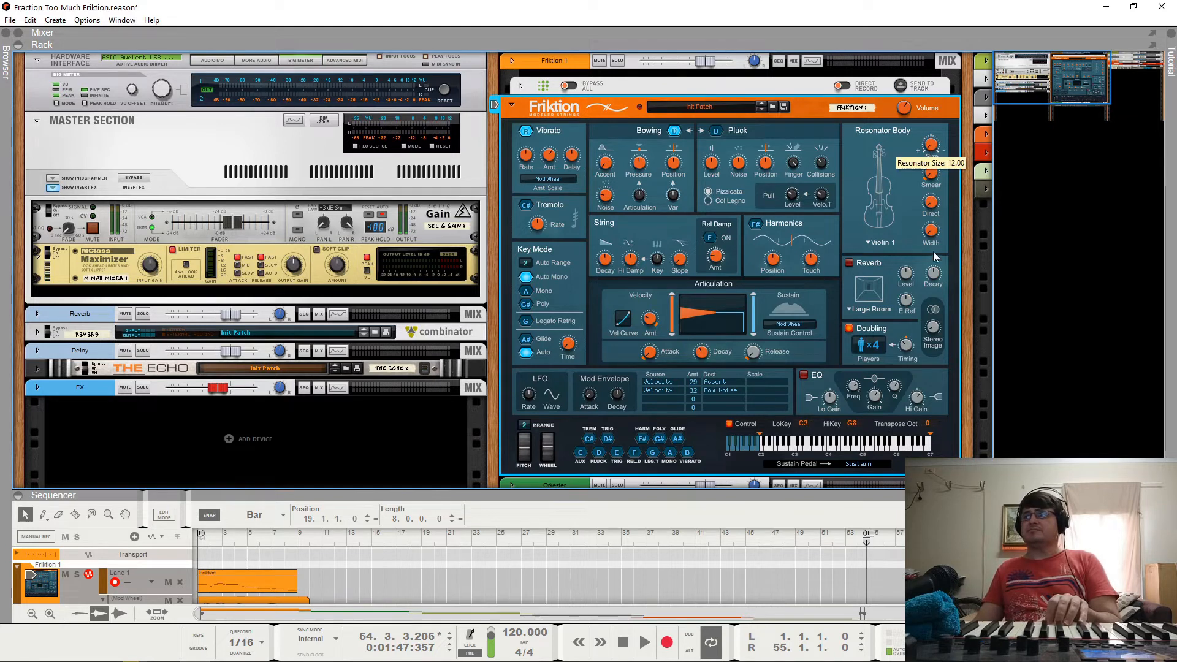
Reset the resonator body's Size to its default, and compare the Dry body with Violin 1, ending on Violin 1.
mouse_move(948, 142)
left_mouse_down()
mouse_move(948, 166)
mouse_move(949, 141)
left_mouse_up()
left_click(939, 150, "ctrl")
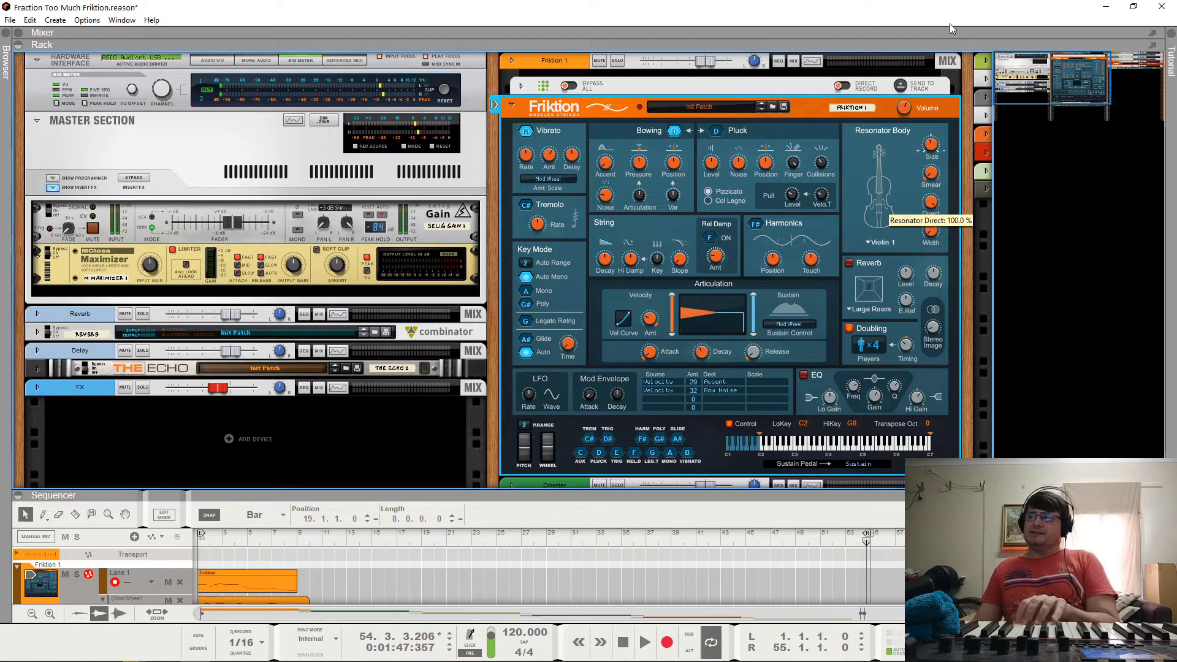
left_click(881, 243)
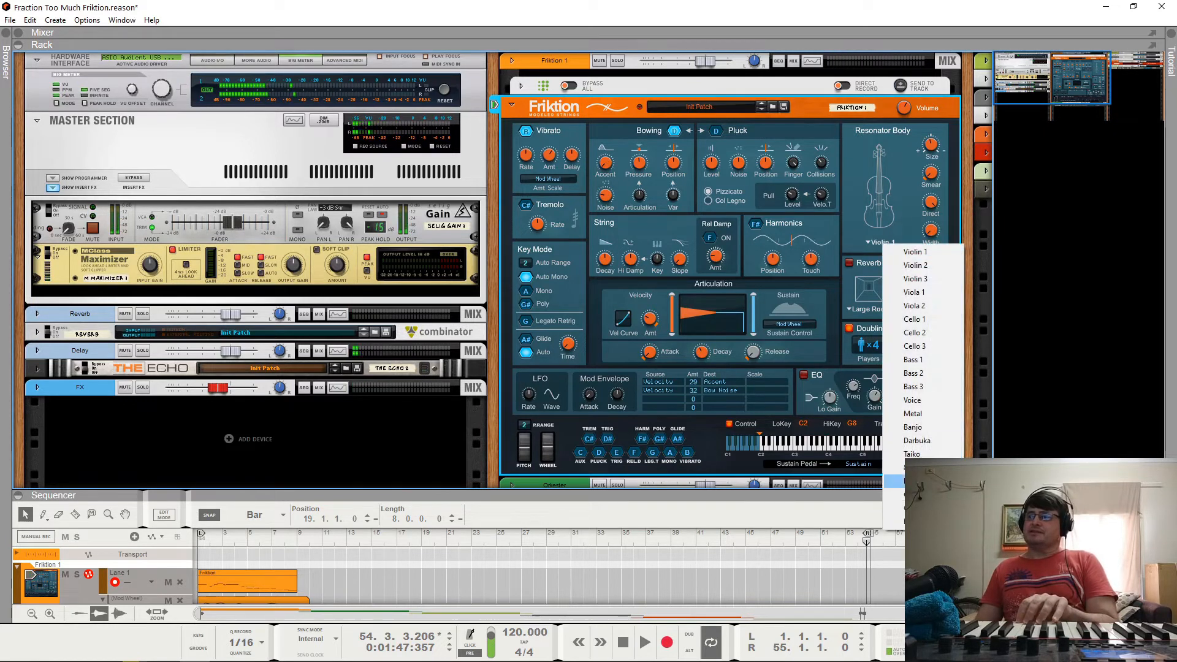
left_click(898, 522)
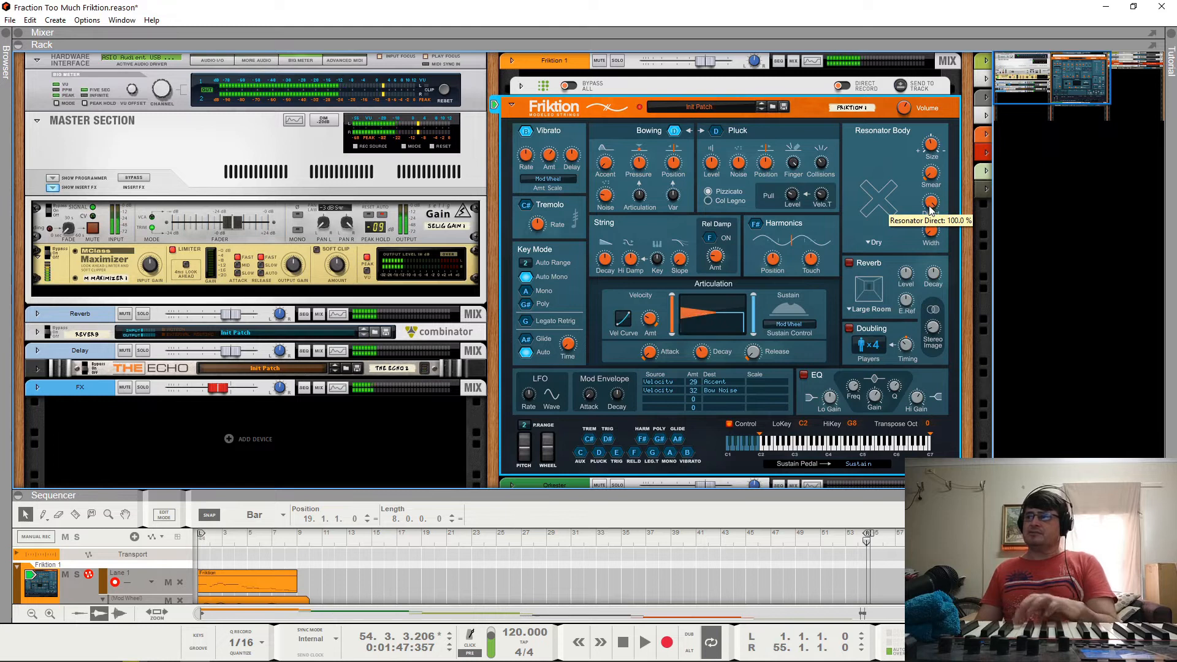
left_click(874, 241)
left_click(884, 249)
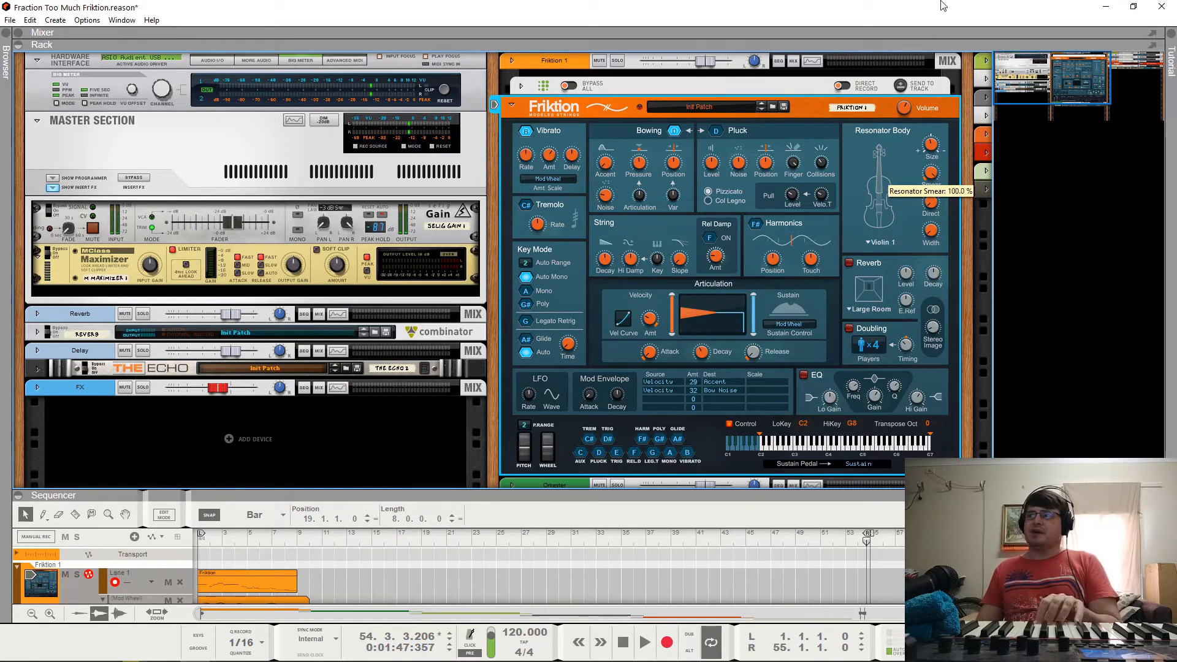
Vary the resonator body's Smear, including 94.1 % and its default, and compare it with Doubling off and on.
mouse_move(934, 178)
left_mouse_down()
mouse_move(935, 240)
mouse_move(940, 186)
left_mouse_up()
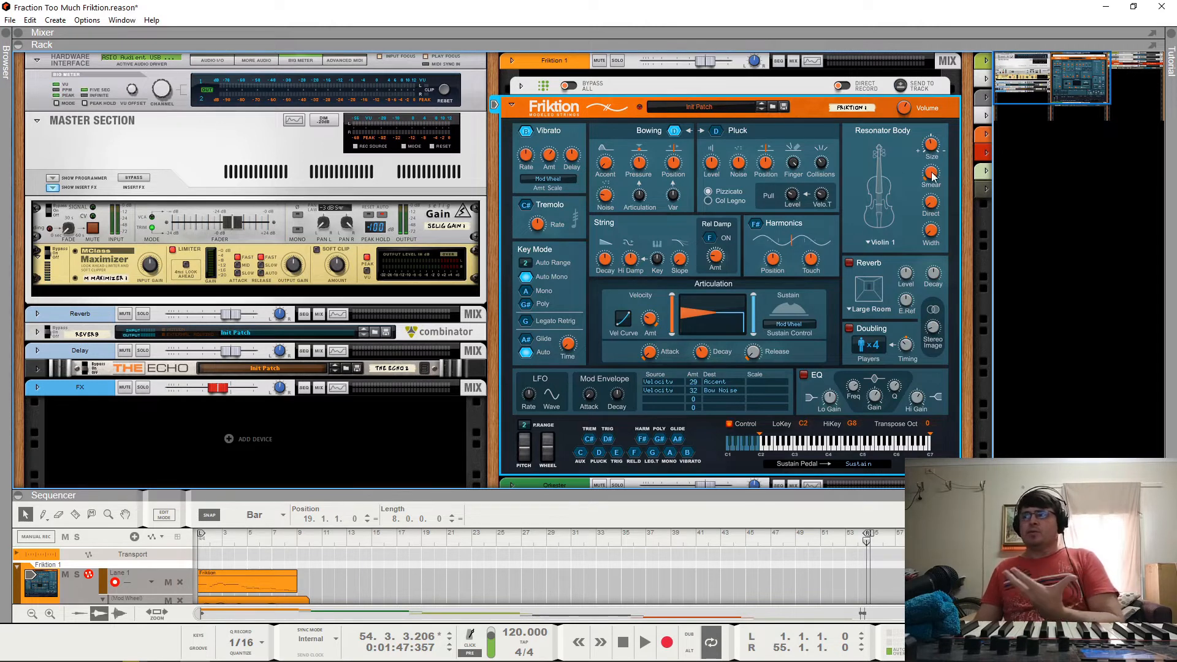
mouse_move(932, 176)
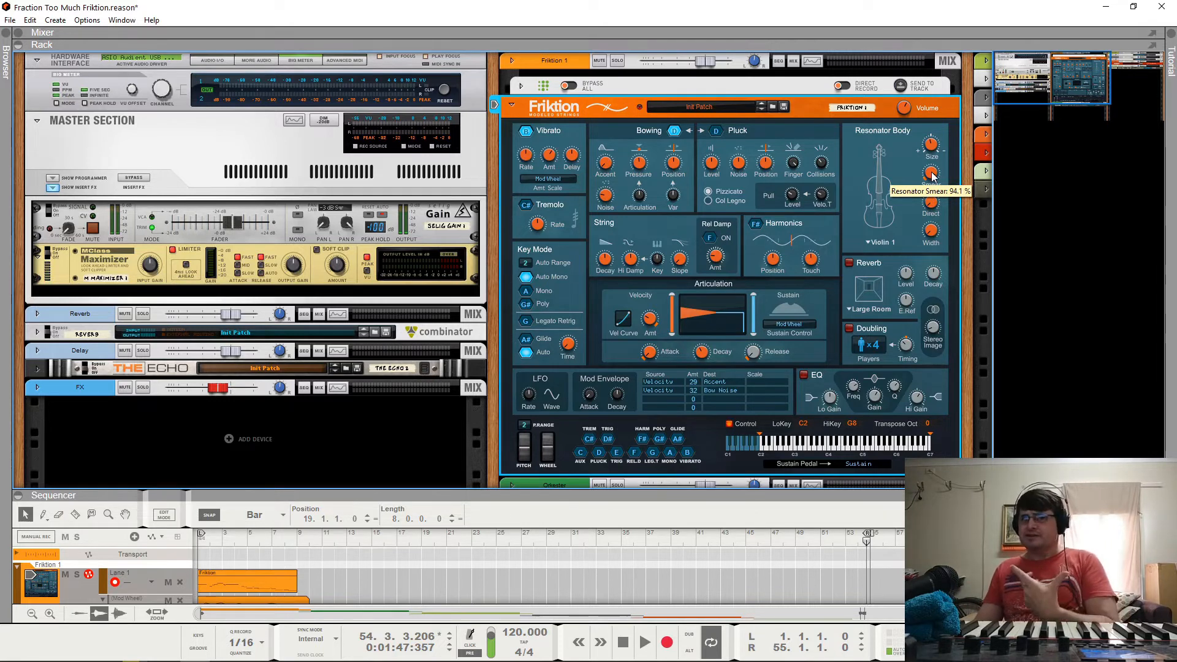
left_click(933, 176, "ctrl")
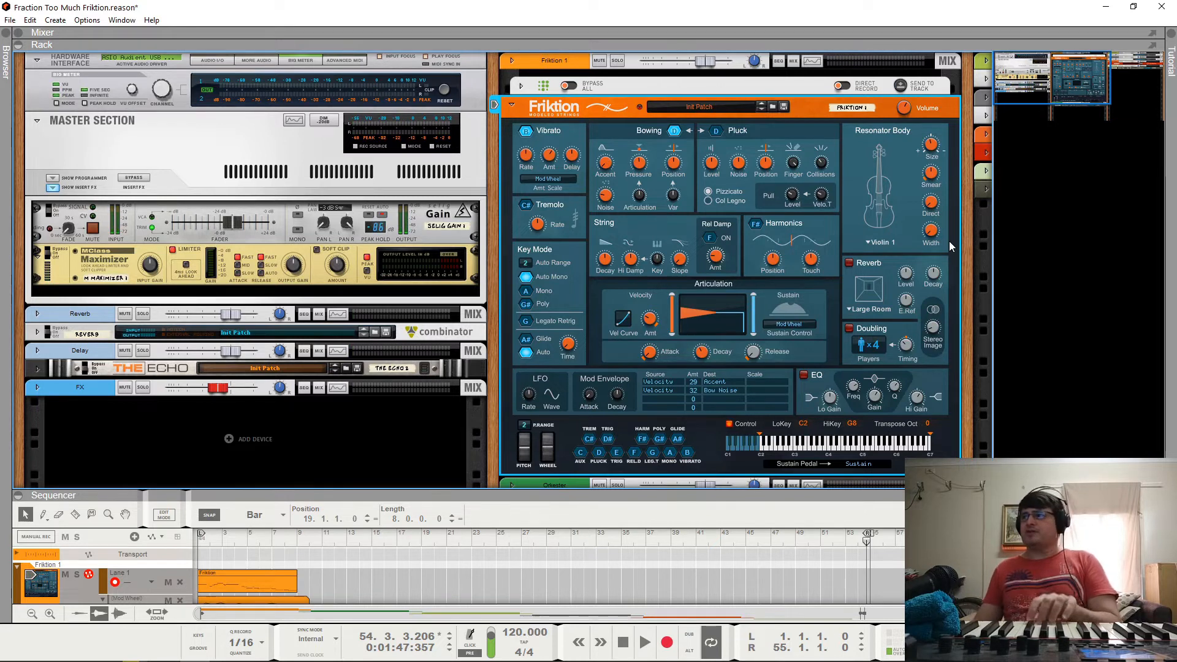
left_click(849, 328)
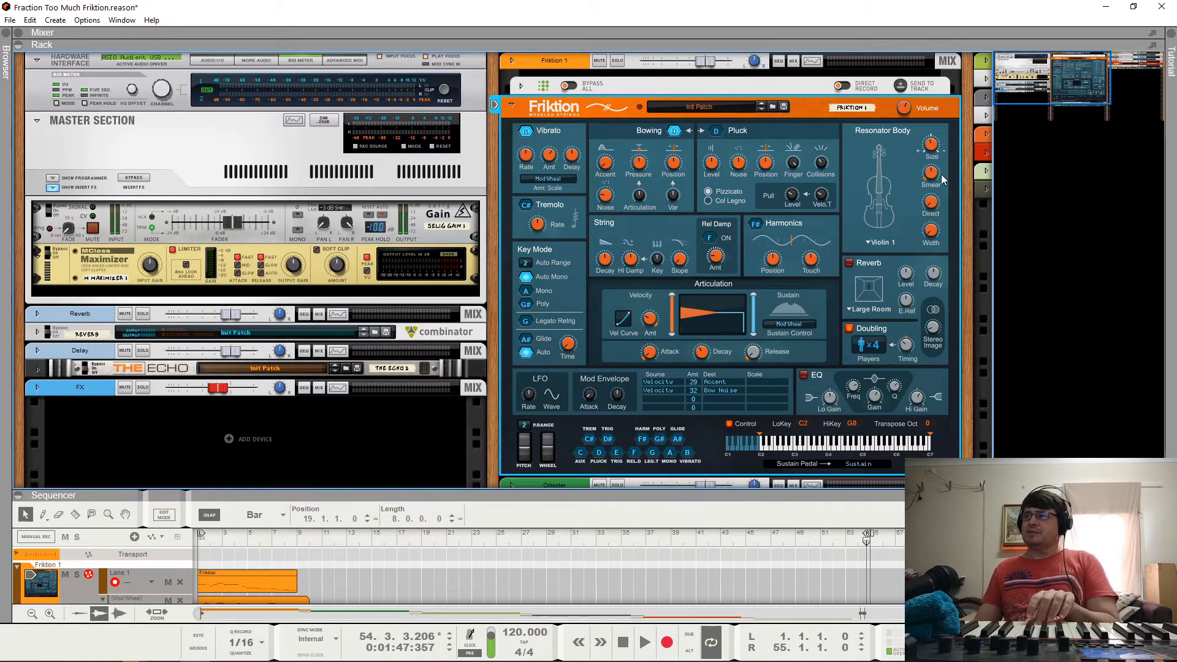
left_click_drag(930, 173, 918, 108)
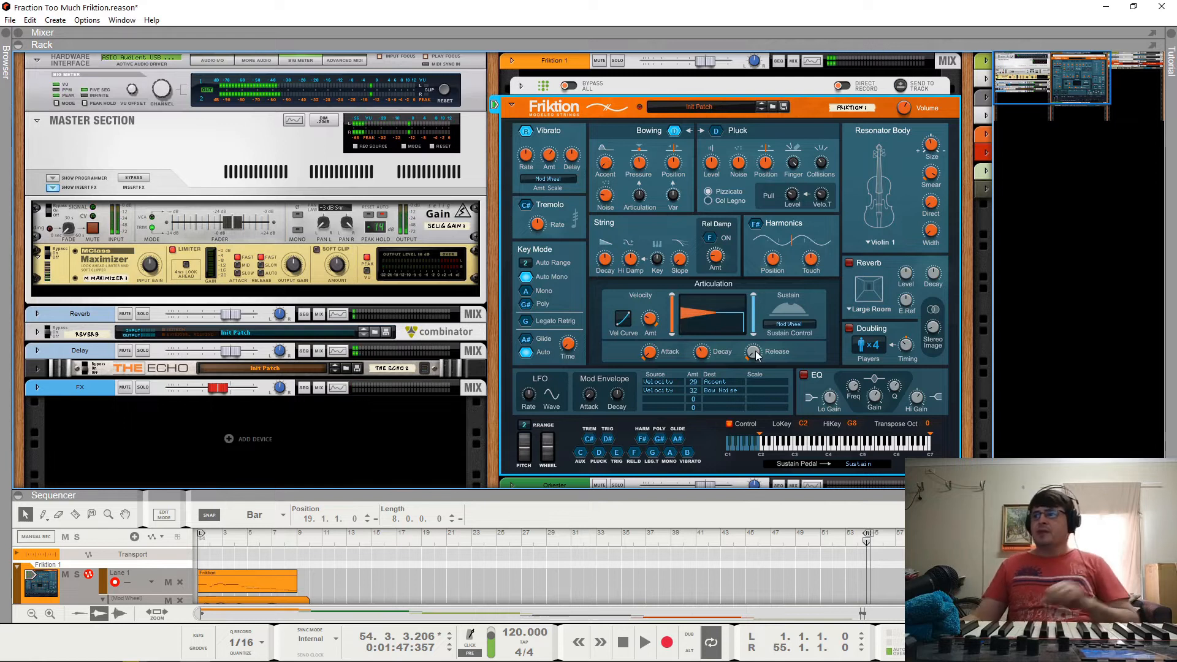
Alternate keyboard control between the Orkester NN-XT and Friktion, ending on the Orkester NN-XT.
scroll(596, 441, "down", 3)
scroll(595, 436, "down", 2)
left_click(520, 391)
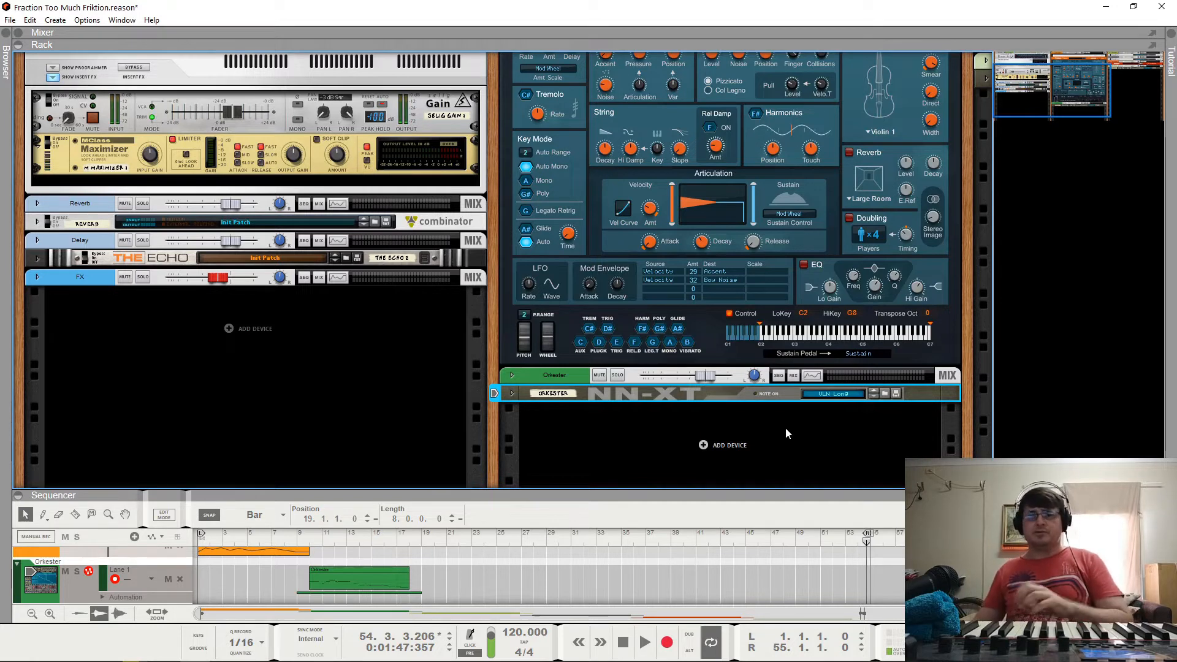
scroll(785, 428, "up", 3)
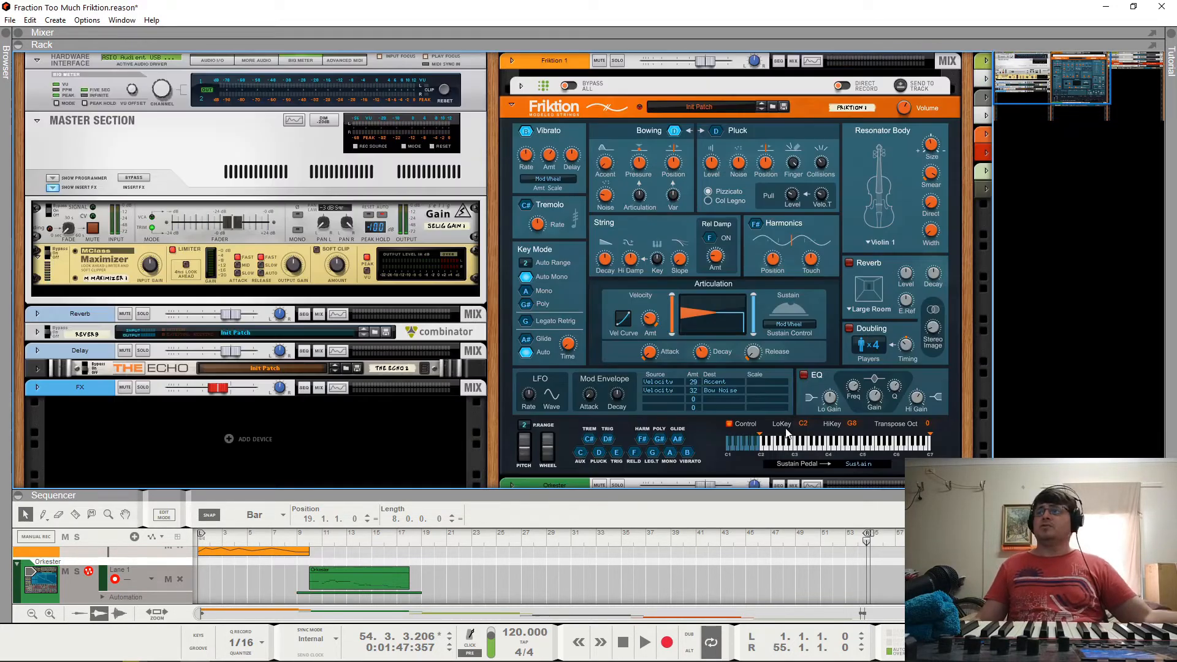
left_click(493, 112)
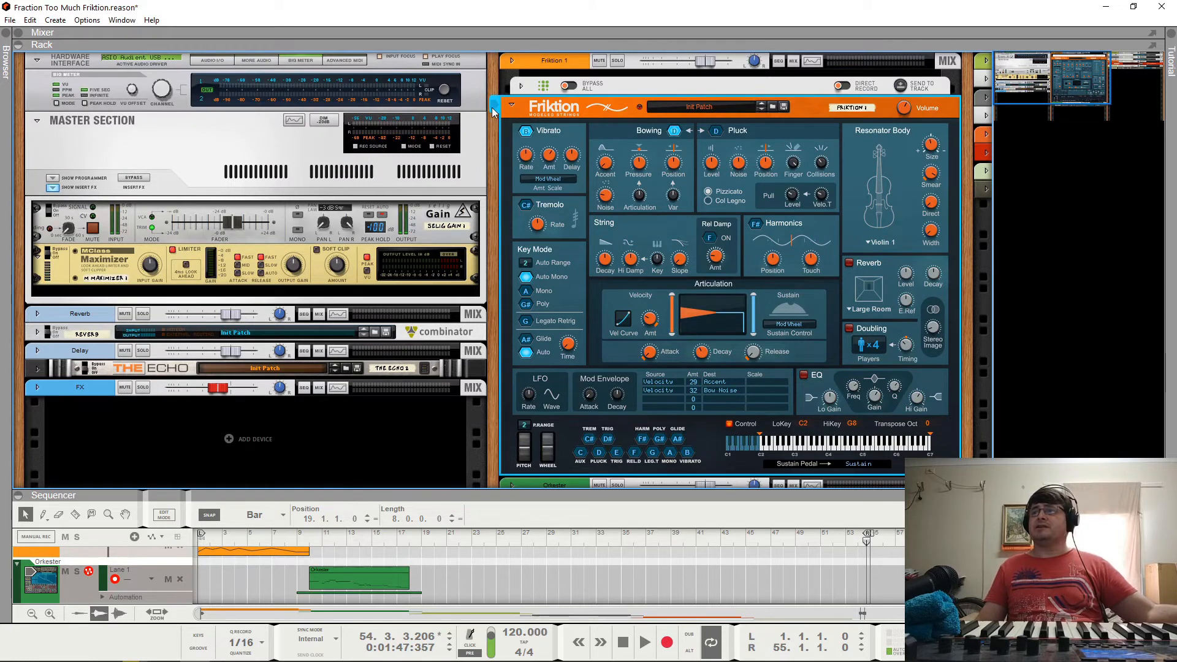
scroll(782, 299, "down", 2)
scroll(782, 300, "up", 2)
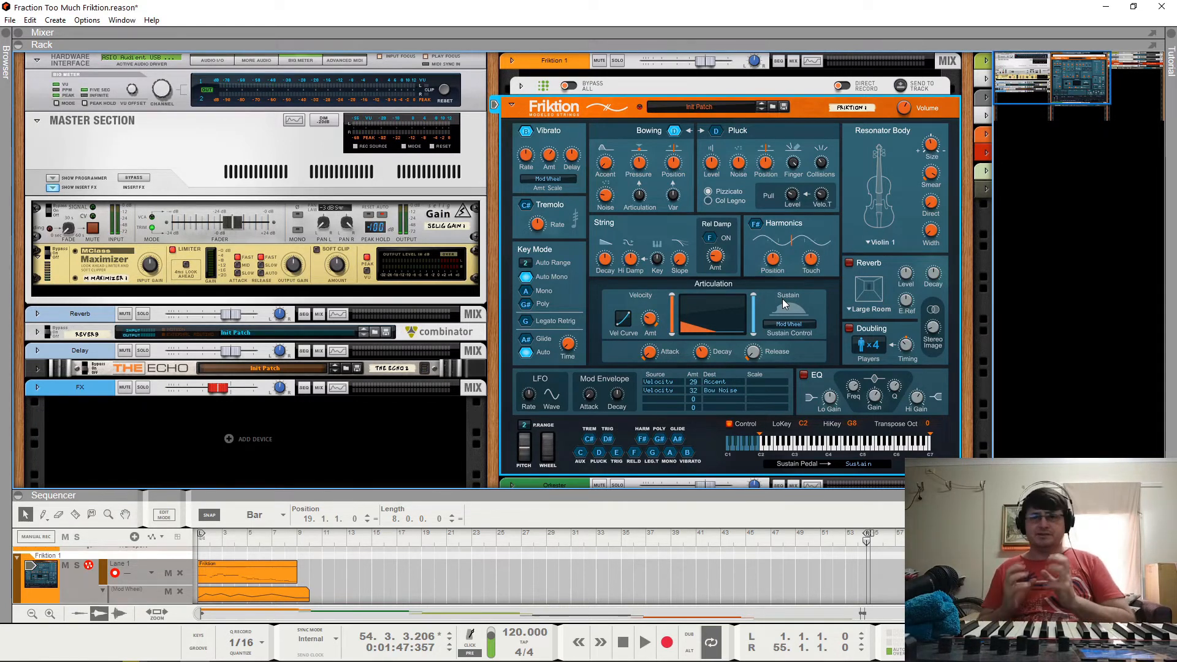
scroll(783, 299, "down", 4)
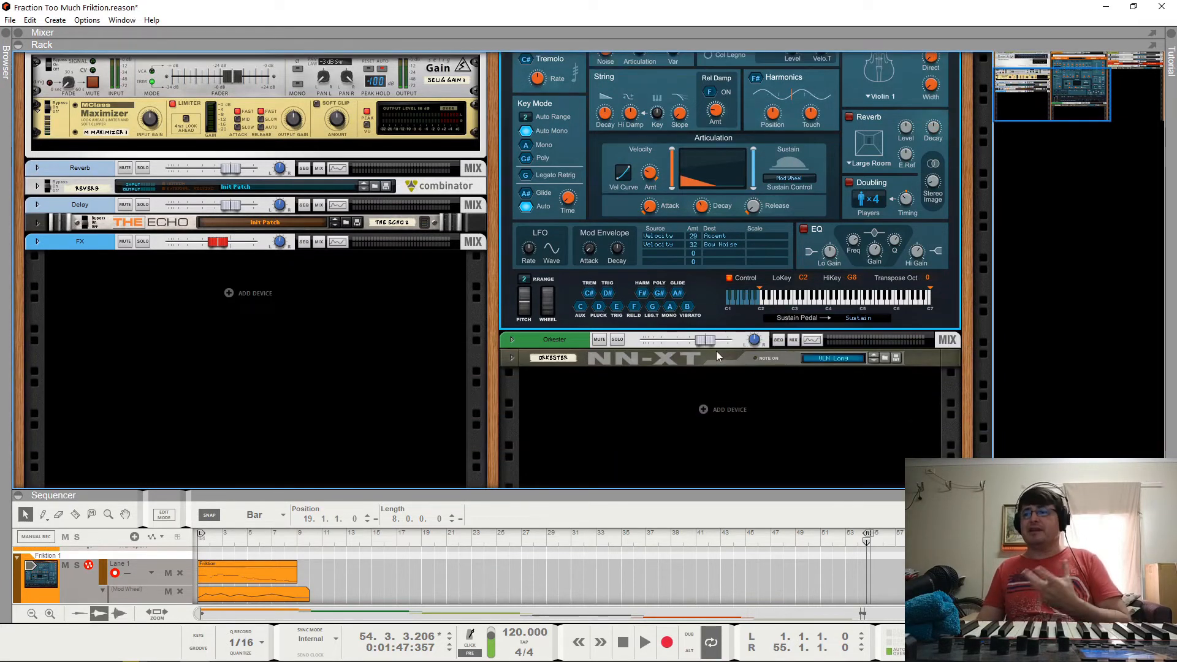
left_click(495, 360)
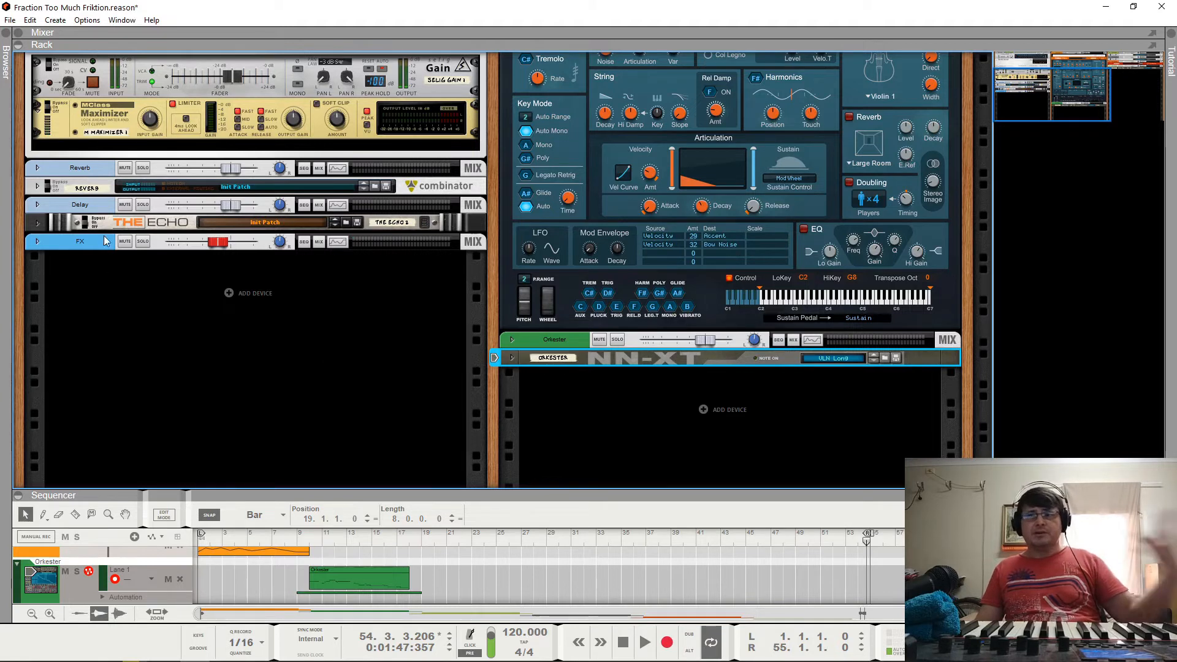
Select The Echo on the Delay channel and the Reverb channel's Combinator to point out the send effects.
left_click(52, 188)
left_click(81, 226)
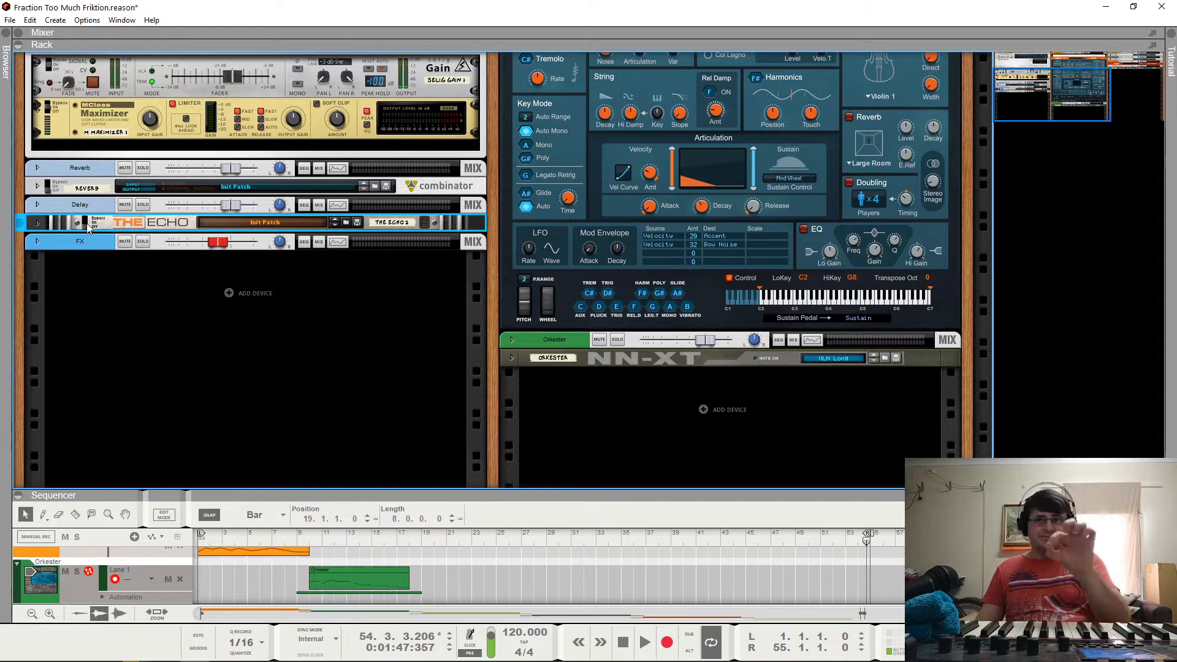
left_click(49, 192)
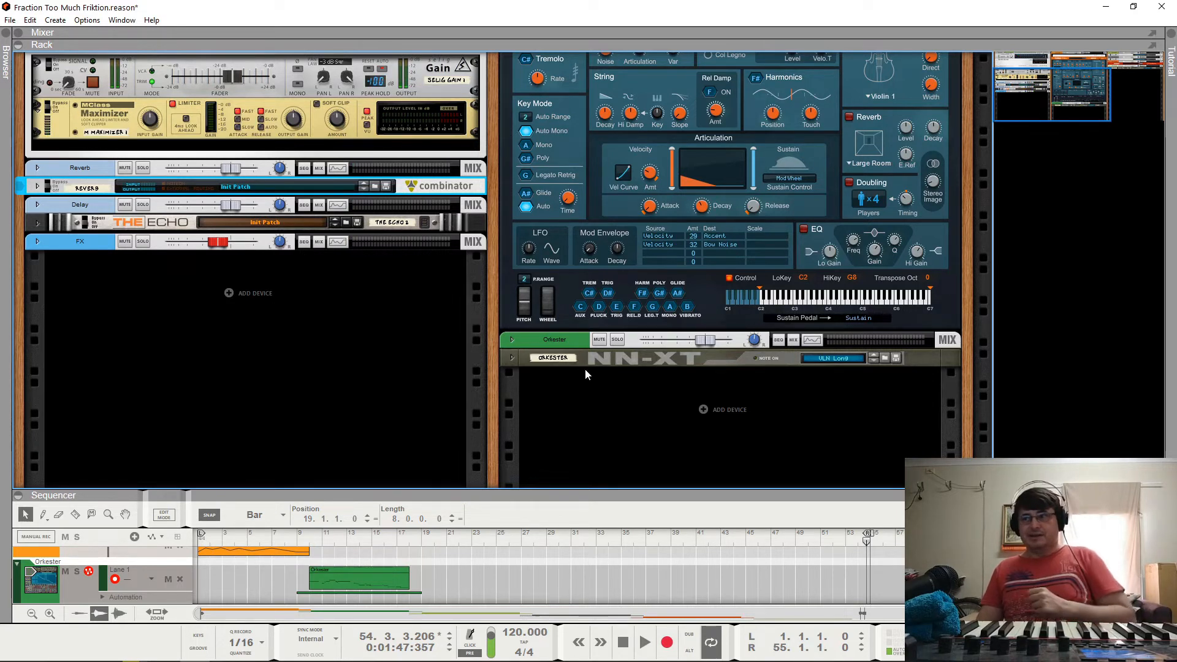
Expand the BBC Symphony Orchestra device in the rack and give it keyboard control.
left_click_drag(1058, 88, 1096, 69)
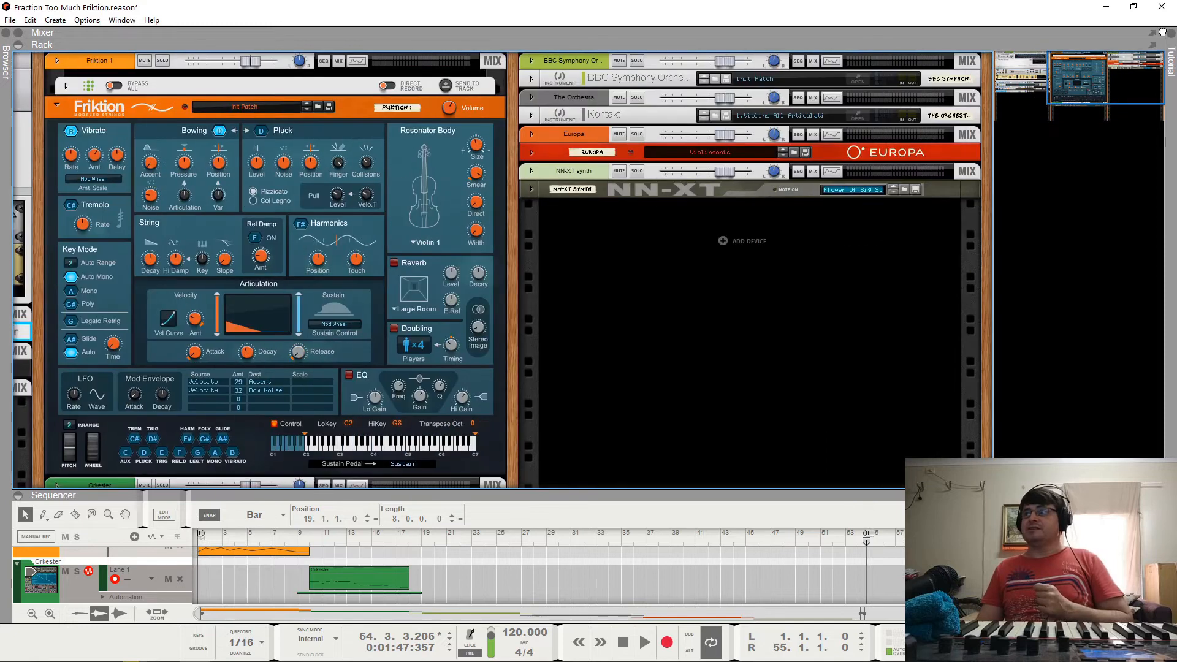
left_click(532, 80)
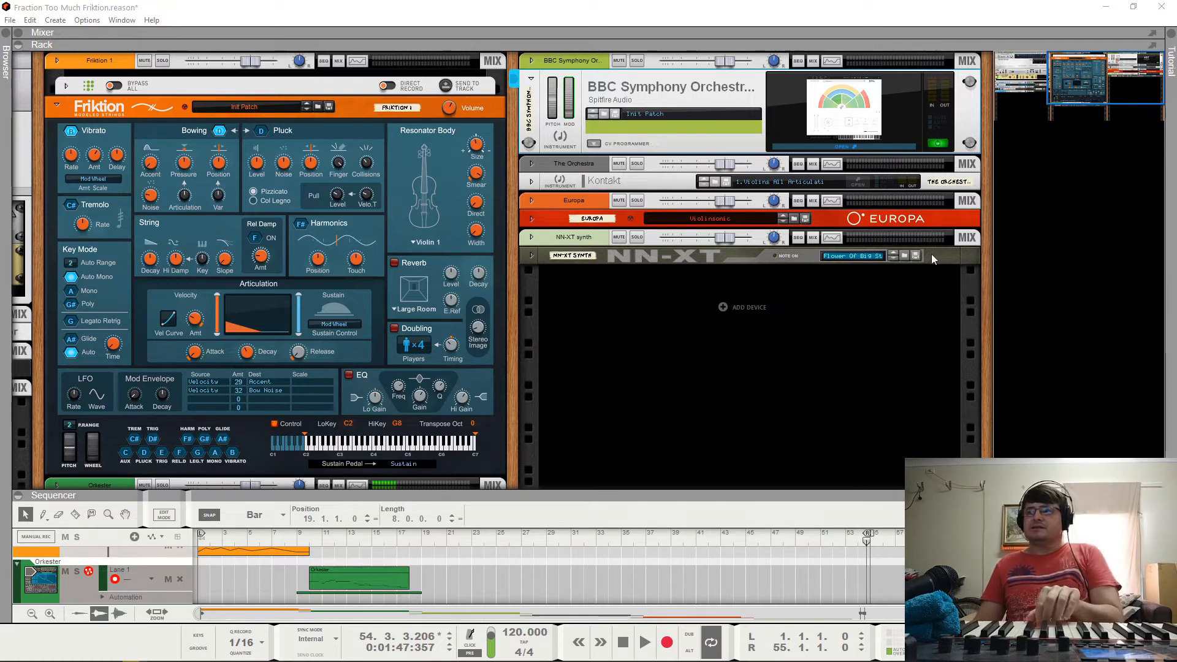
left_click(522, 86)
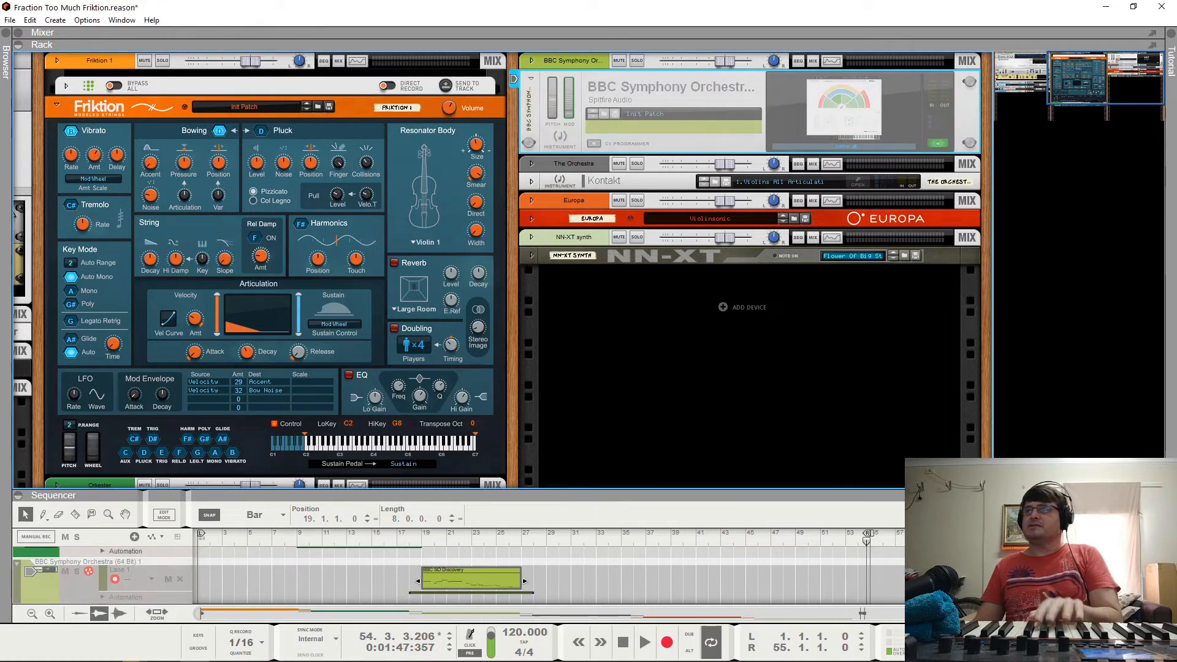
Open the BBC Symphony Orchestra plugin window and reposition it so the whole interface is visible.
left_click(843, 146)
left_click_drag(583, 146, 613, 48)
left_click_drag(476, 57, 377, 30)
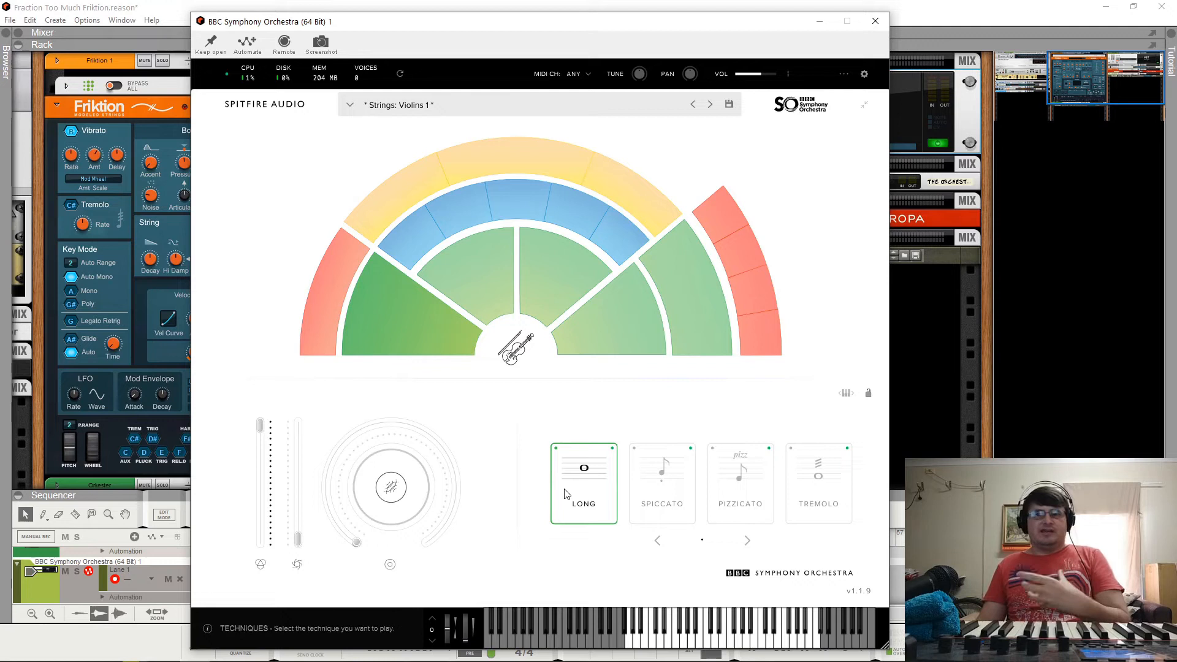
Audition the Spiccato, Pizzicato and Tremolo techniques of BBC Symphony Orchestra's Violins 1.
left_click(661, 487)
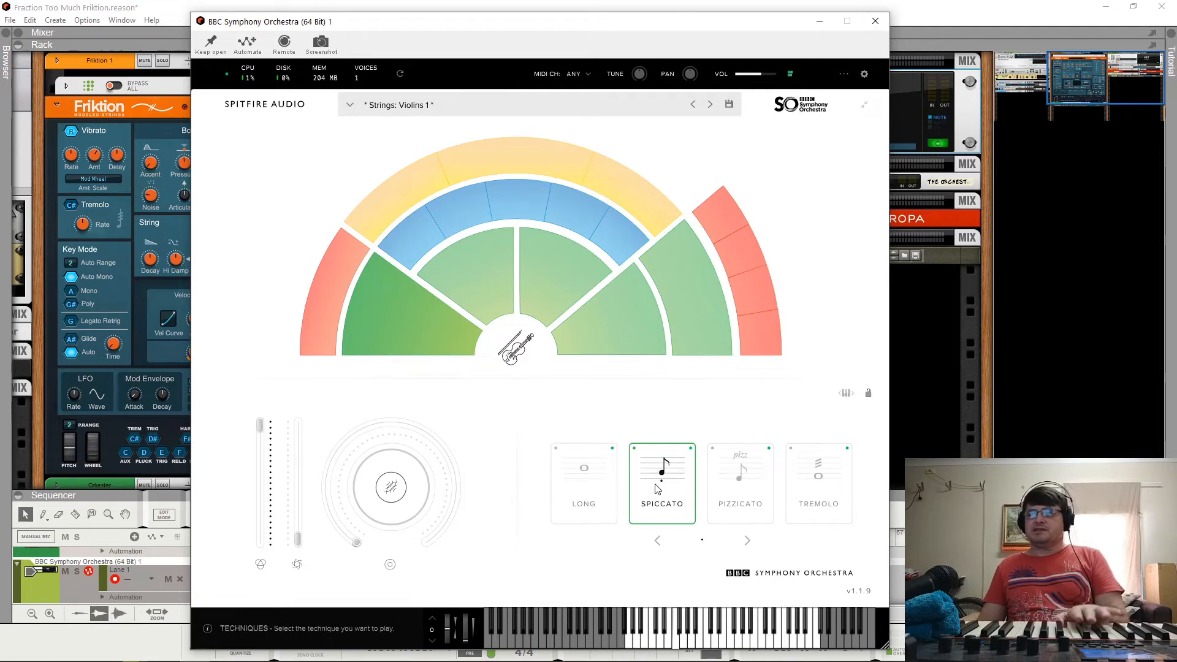
left_click(740, 472, "ctrl")
left_click(738, 481)
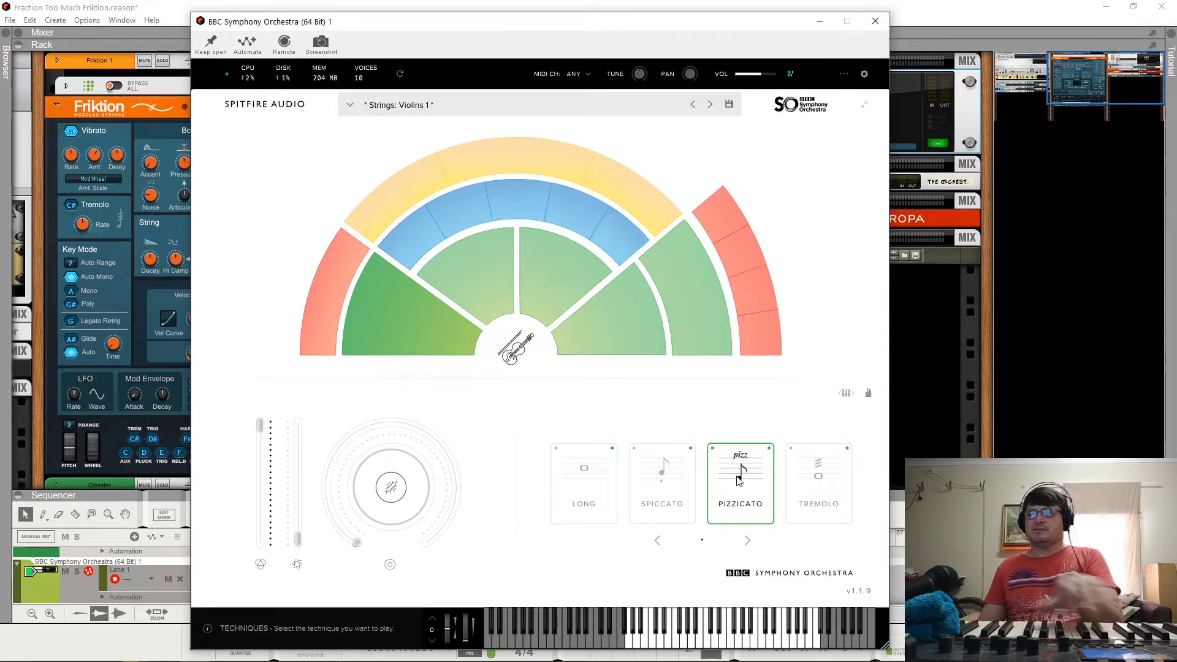
left_click(813, 482, "ctrl")
left_click(814, 482)
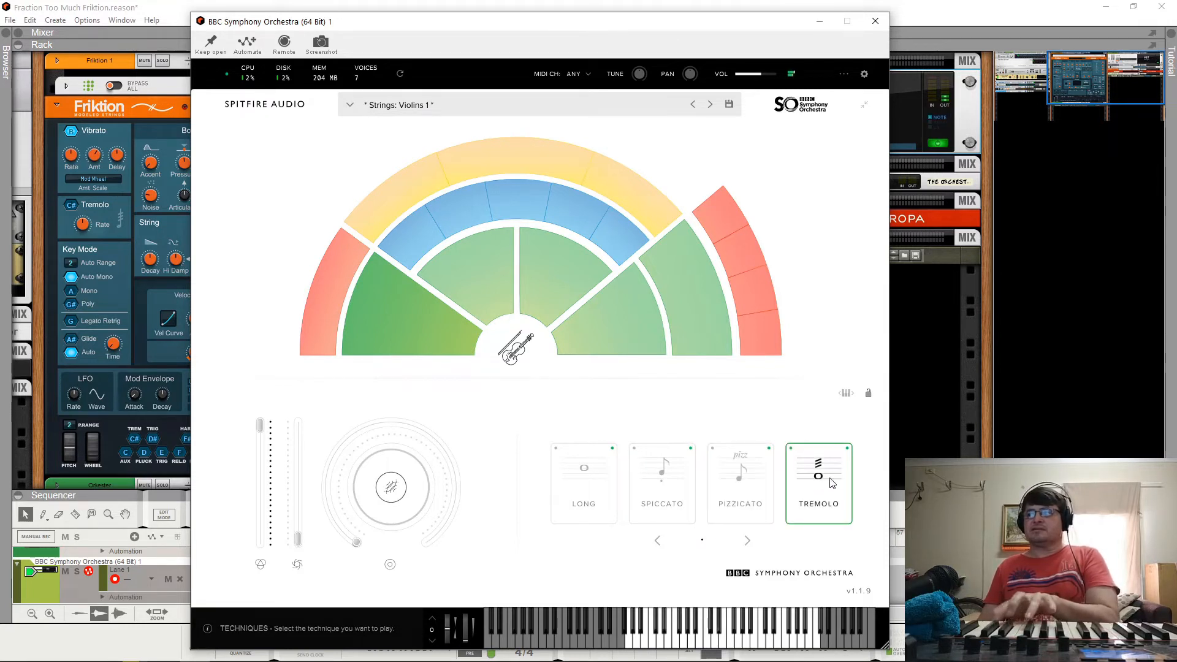
Close the BBC Symphony Orchestra plugin window and return keyboard control to Friktion.
left_click(875, 22)
left_click(17, 110)
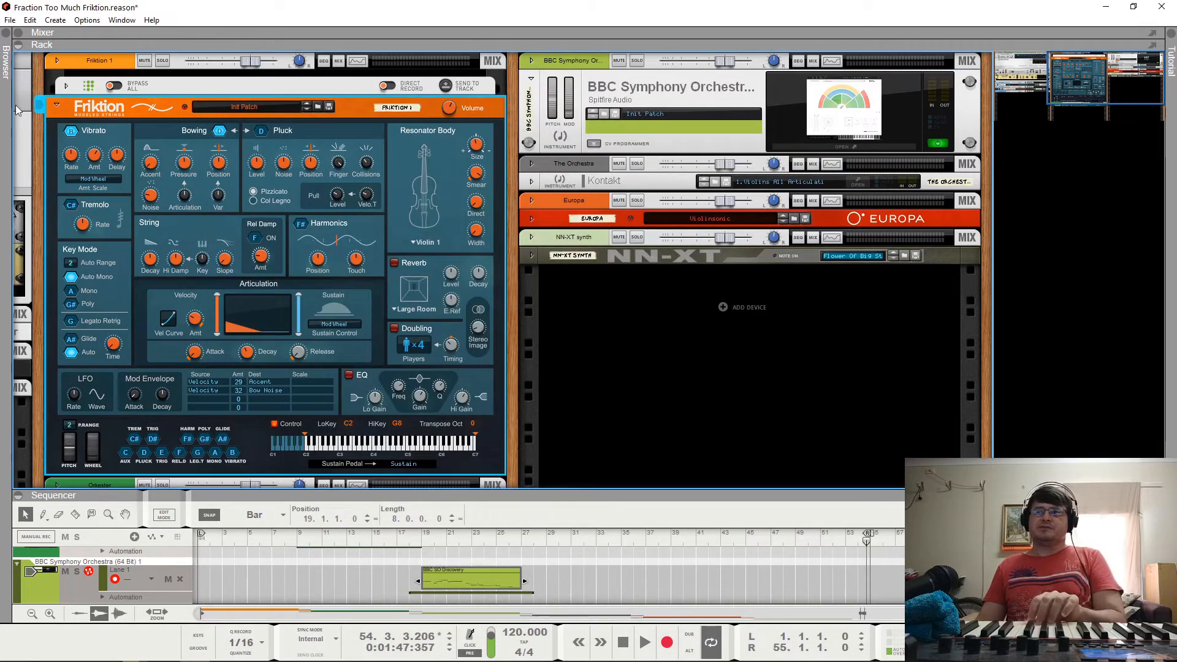
left_click(263, 257)
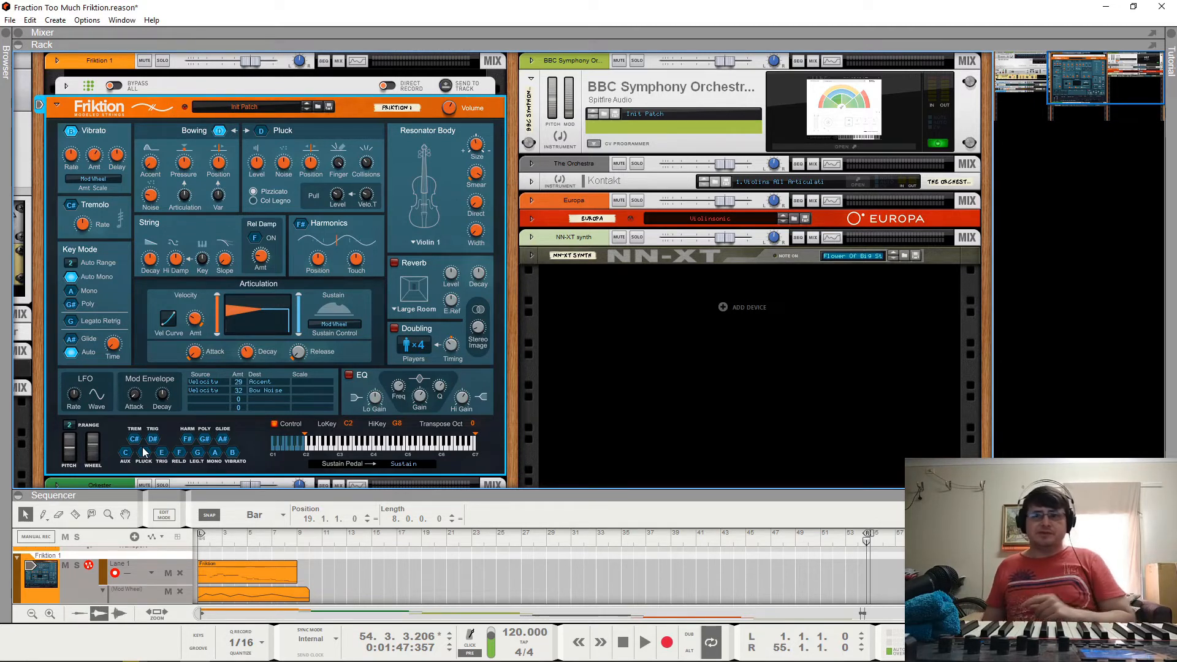
Review the BBC Symphony Orchestra plugin window once more, close it and collapse the device in the rack.
left_click(794, 111)
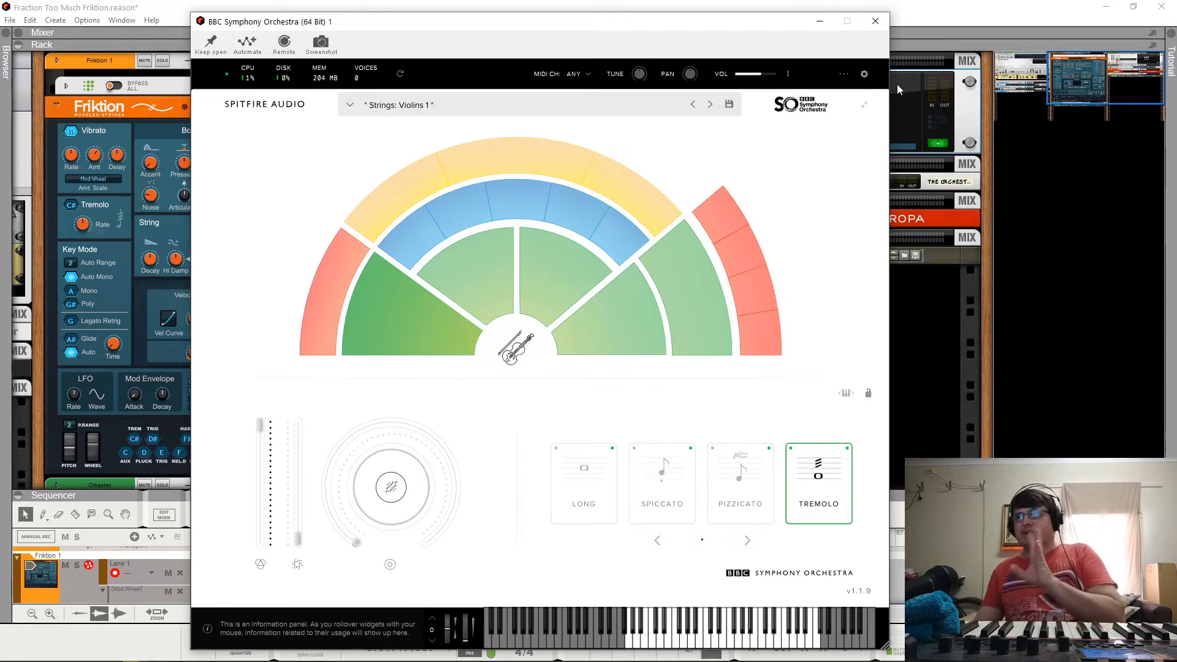
left_click(875, 21)
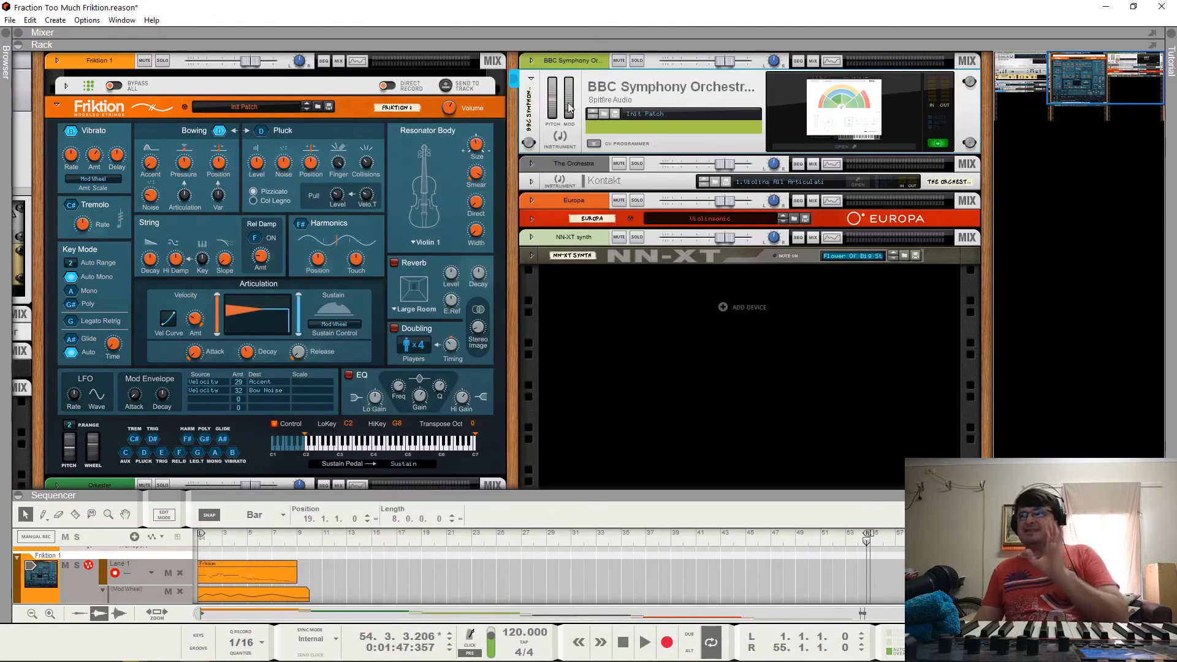
left_click(530, 80)
Expand The Orchestra's Kontakt device, give it keyboard control and move its plugin window fully into view.
left_click(531, 115)
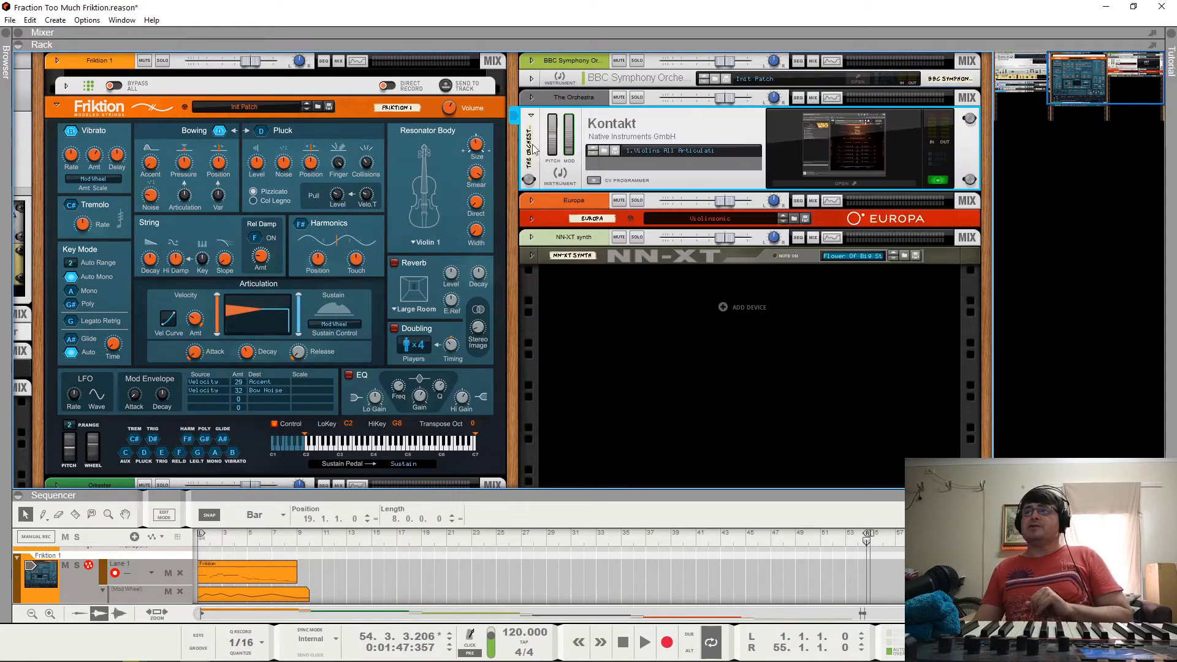
left_click(516, 122)
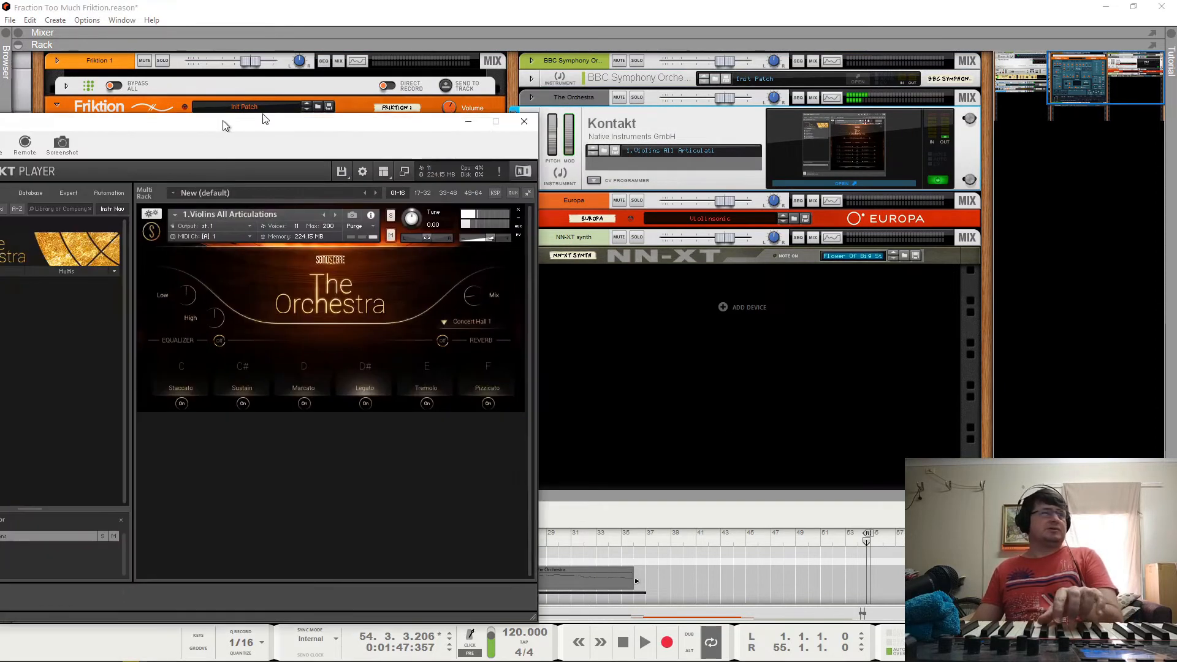
left_click_drag(223, 120, 568, 94)
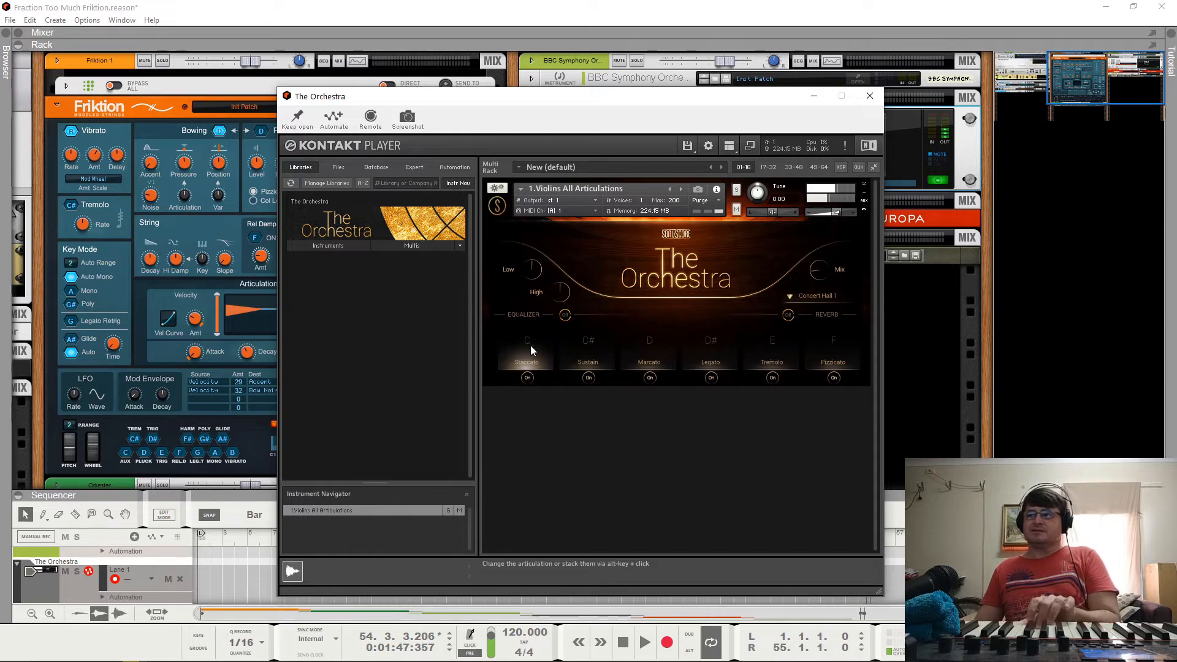
Audition the Sustain, Marcato, Legato, Tremolo and Pizzicato articulations of 1.Violins All Articulations, returning to Sustain.
left_click(599, 352)
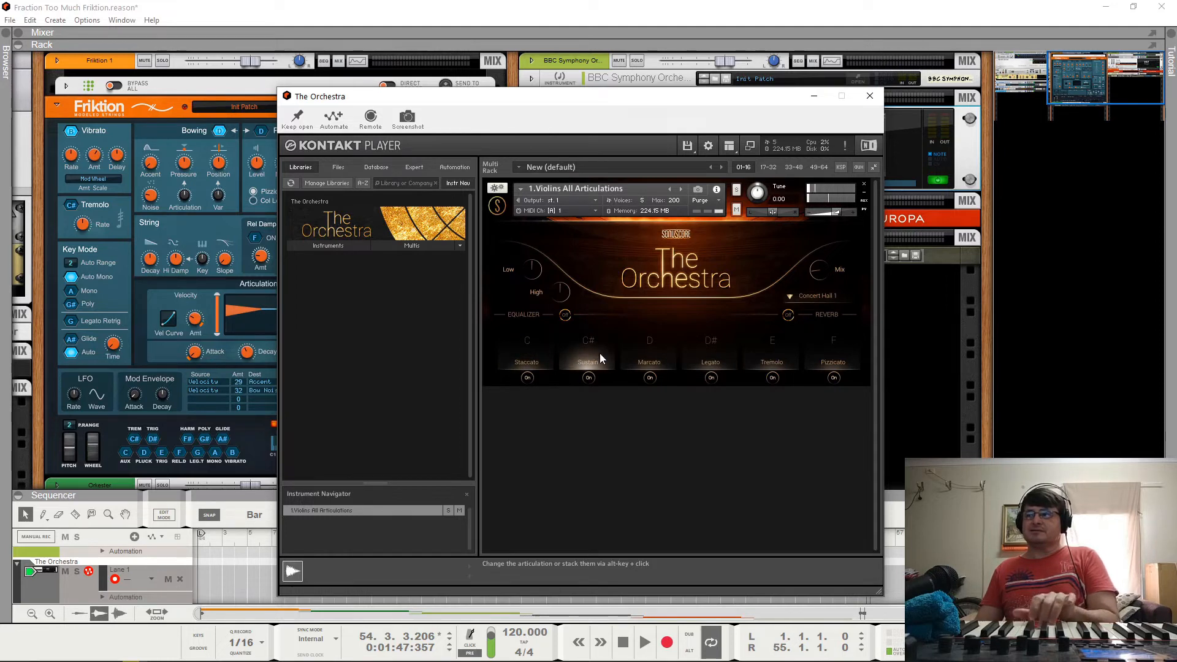
left_click(655, 344)
left_click(710, 351)
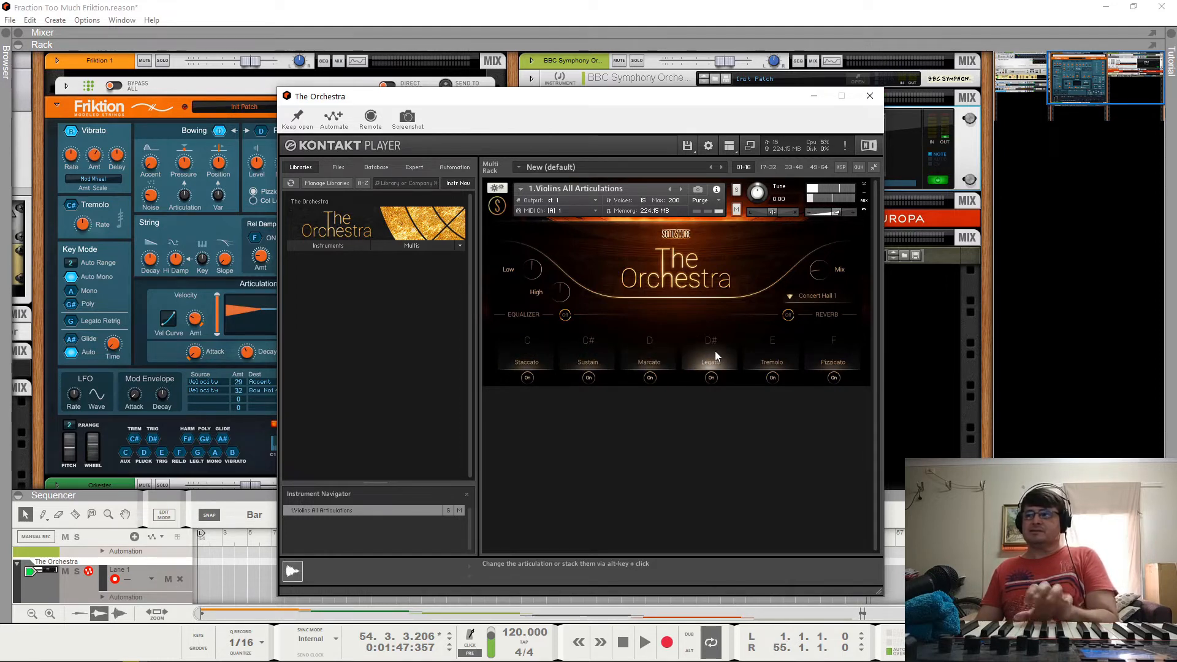
left_click(775, 345)
left_click(834, 340)
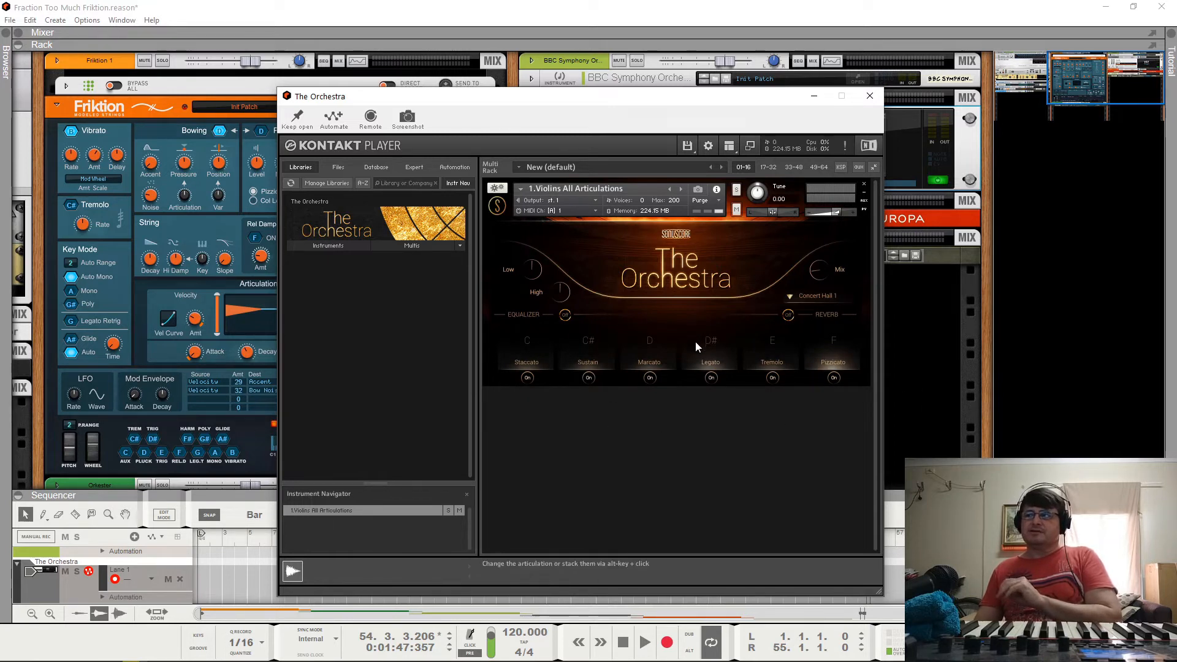
left_click(668, 354)
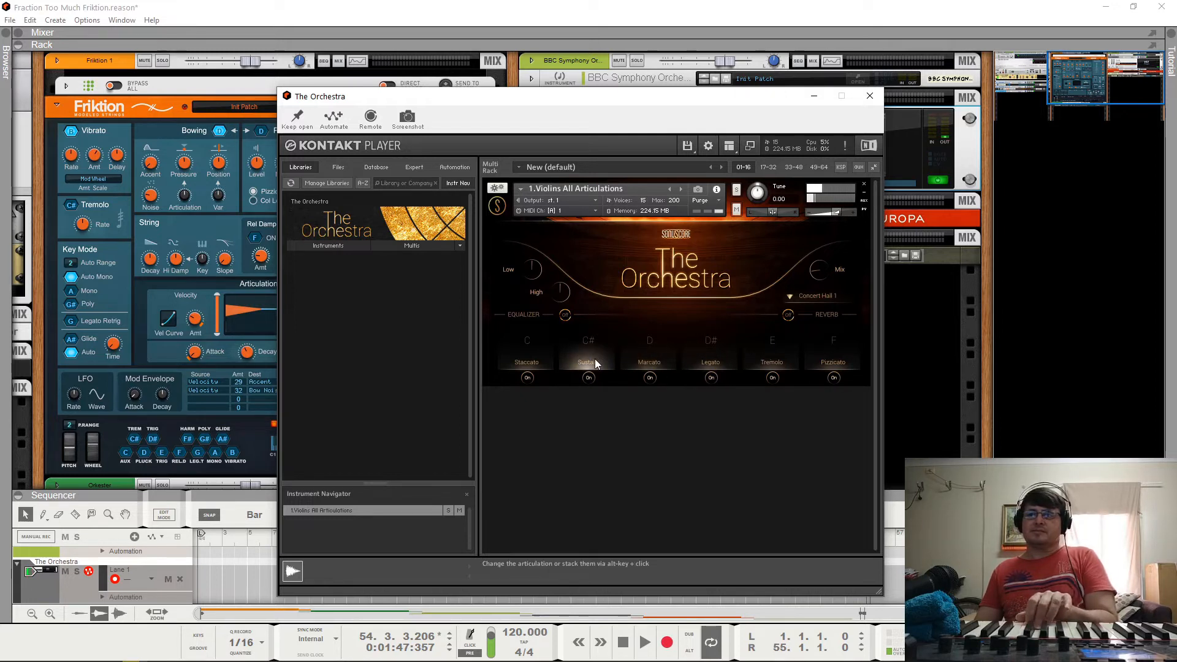
Close The Orchestra's plugin window and return keyboard control to Friktion.
left_click(870, 96)
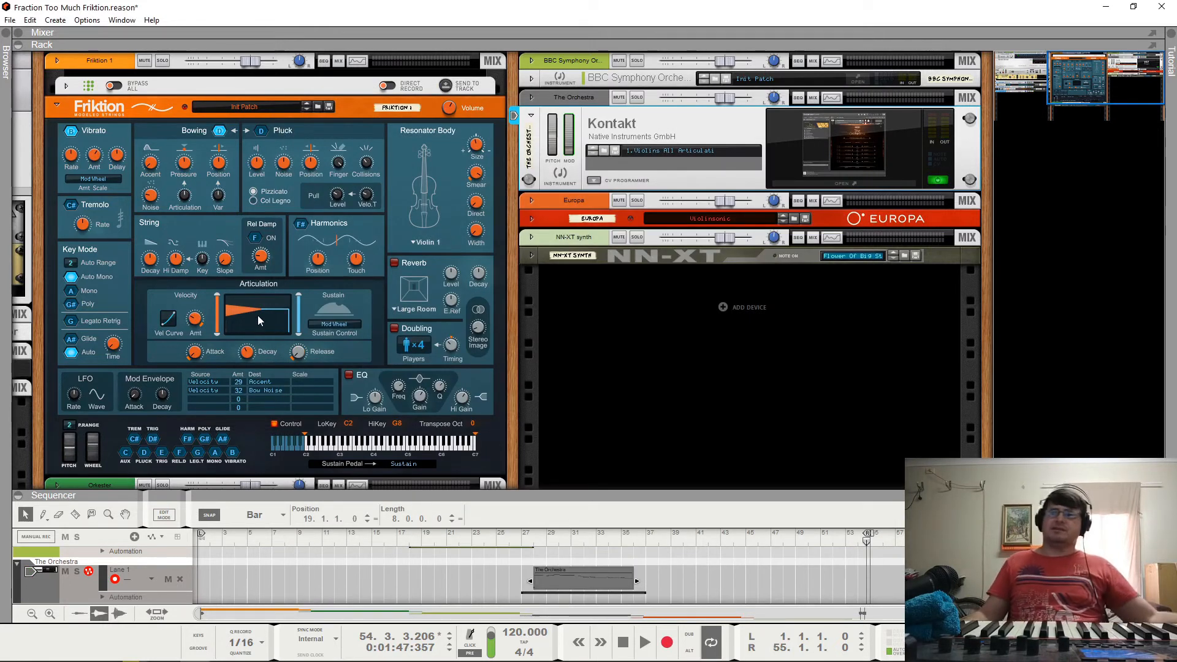
left_click(98, 110)
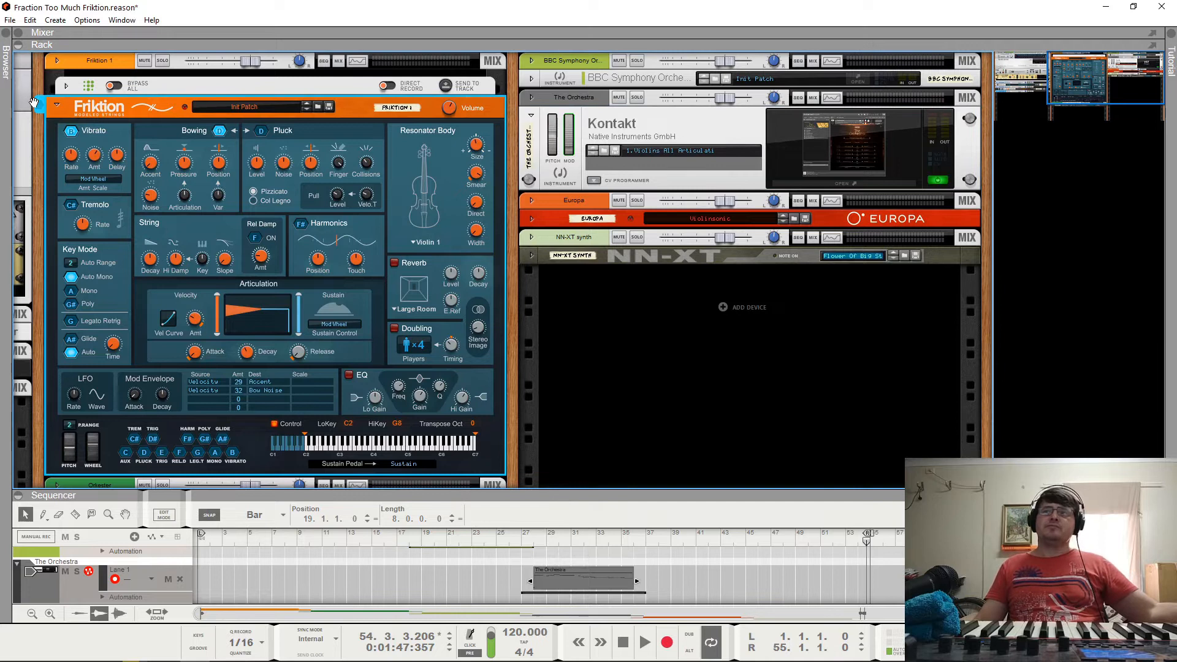
Shorten the Decay and lengthen the Attack of Friktion's Articulation envelope.
mouse_move(332, 306)
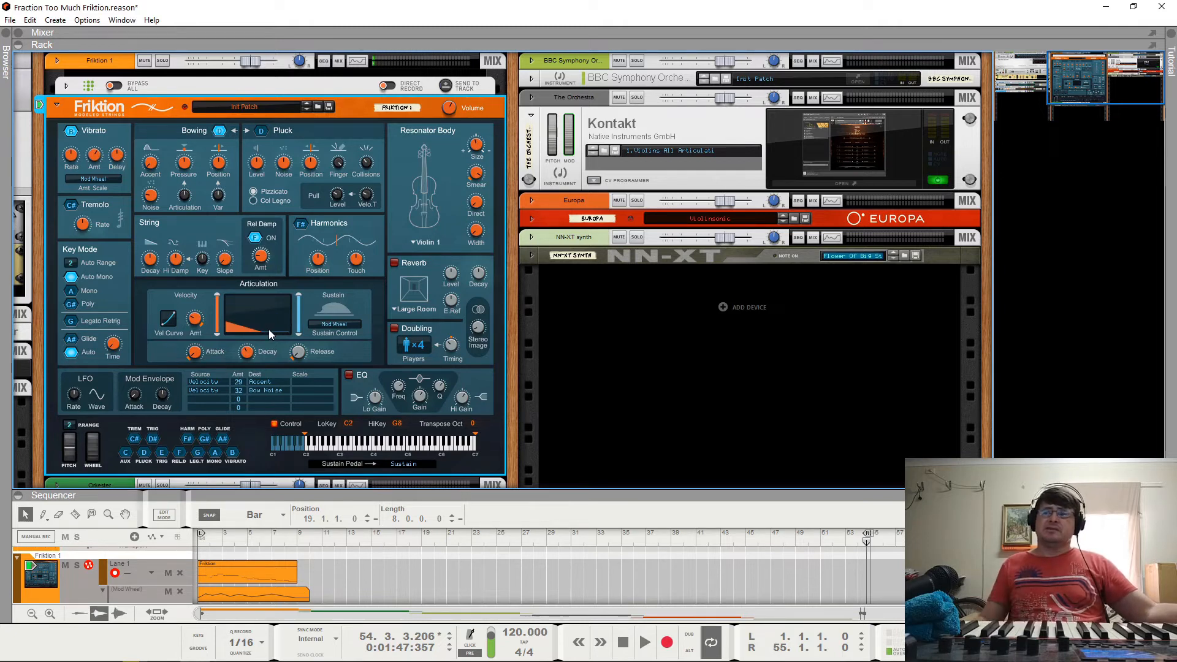
left_click_drag(248, 354, 244, 400)
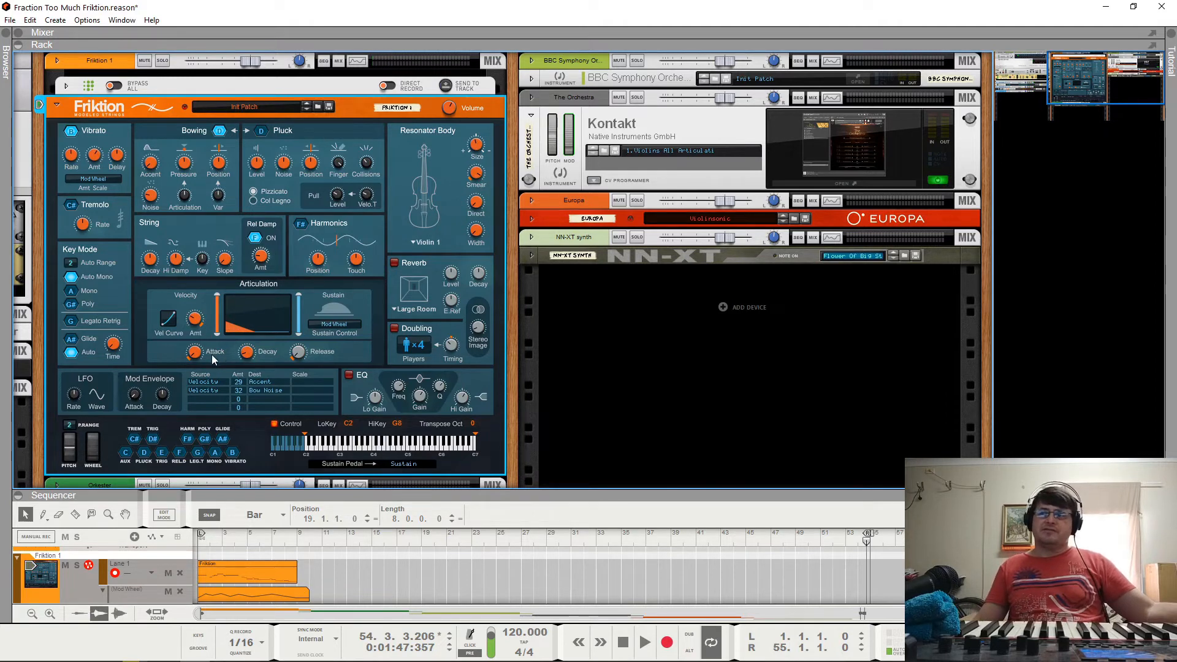
left_click_drag(199, 359, 199, 283)
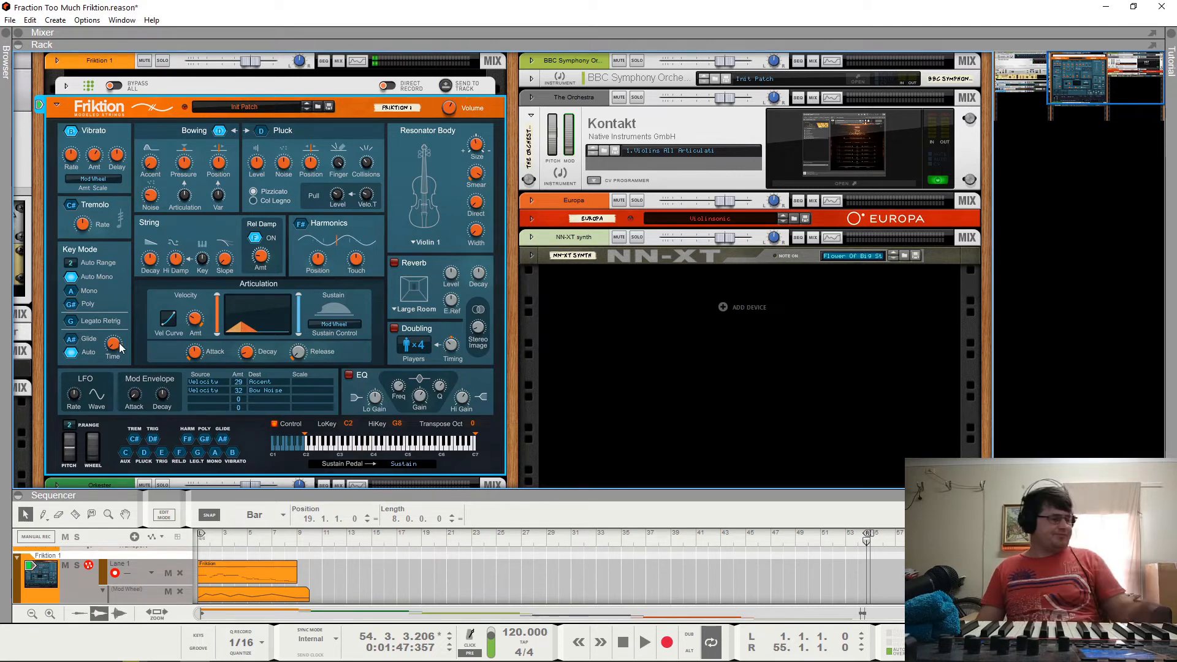
Audition Friktion's glide with Auto off and Glide on, restoring Auto glide with Glide Time at 0.0 %.
left_click(76, 353)
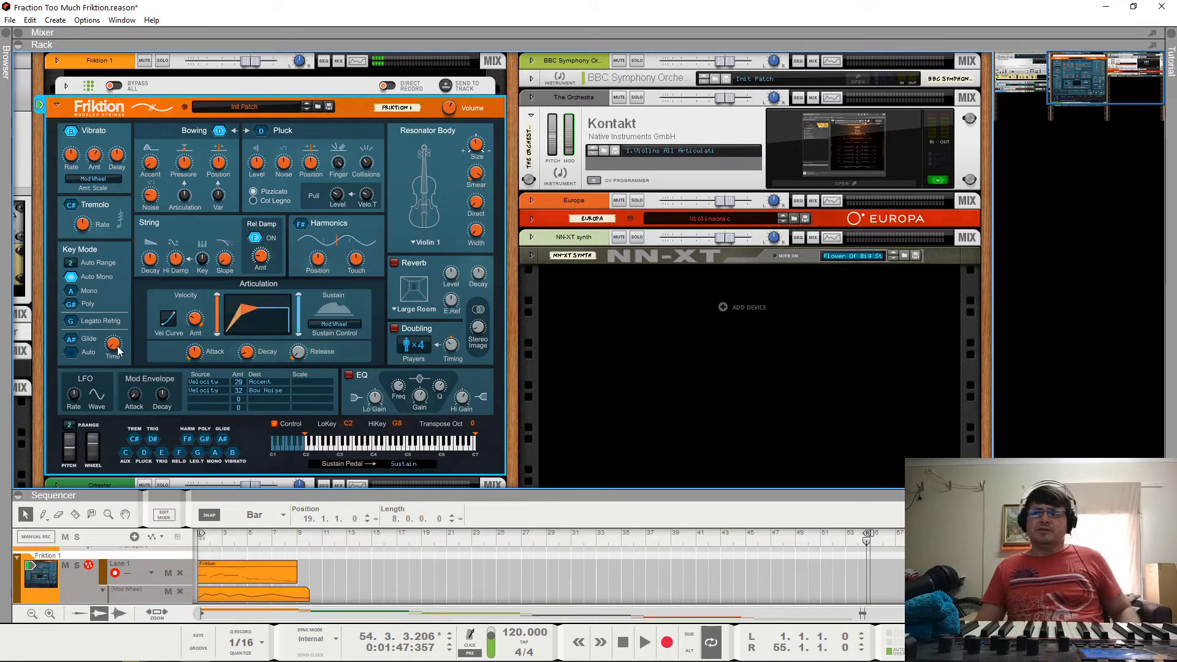
mouse_move(120, 350)
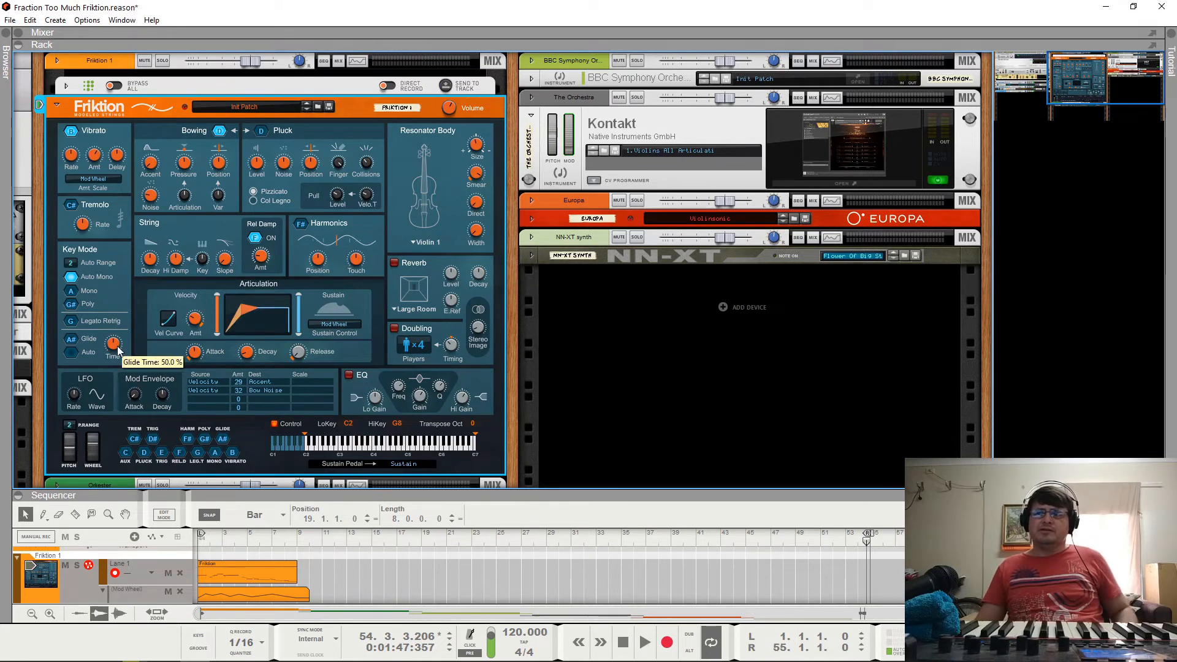
left_click(74, 341)
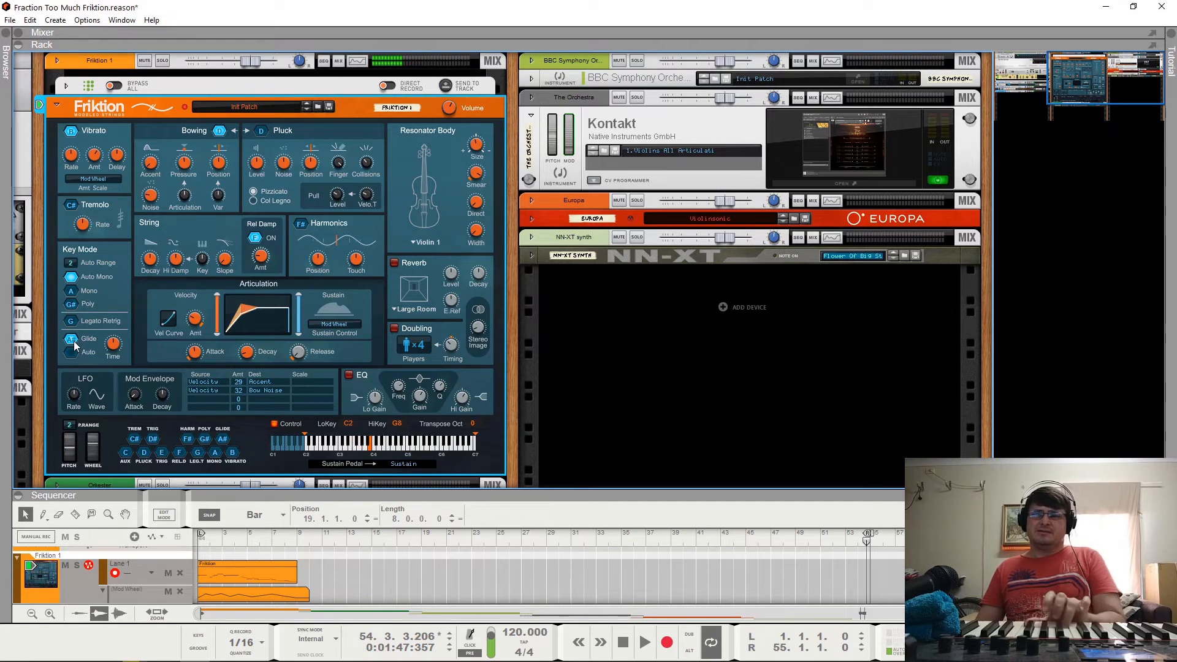
left_click(74, 355)
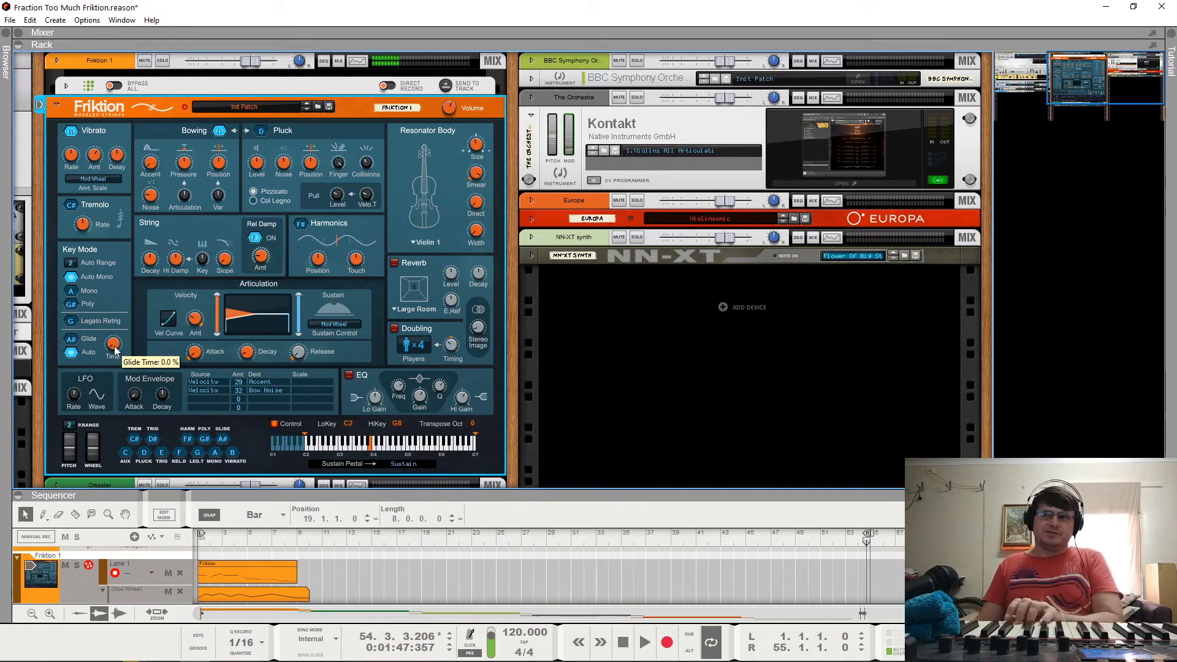
left_click_drag(116, 334, 125, 380)
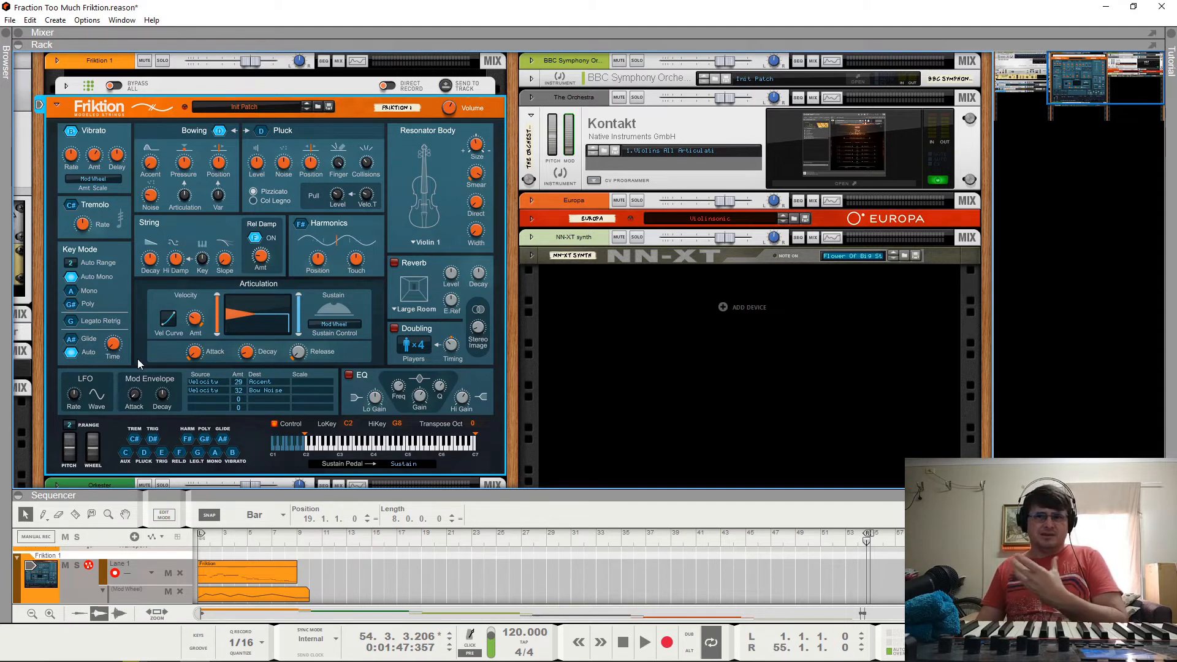
Look through Friktion's modulation destinations and the automation options for Glide Time, closing both without choosing anything.
left_click(282, 408)
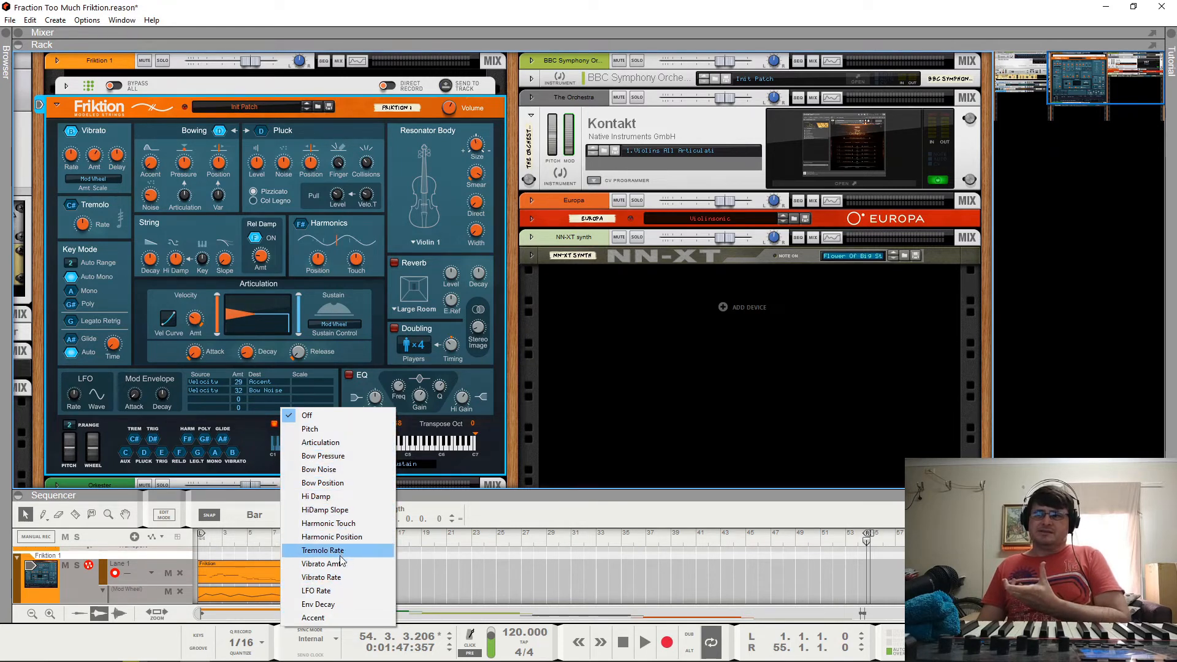
left_click(120, 349)
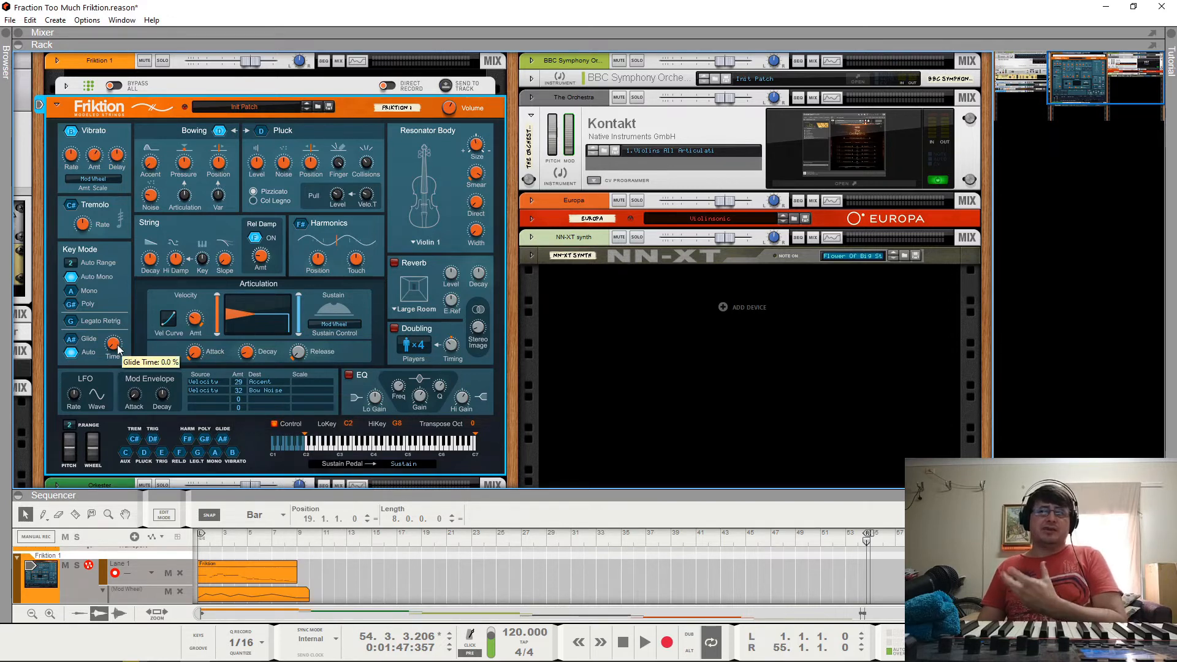
right_click(120, 350)
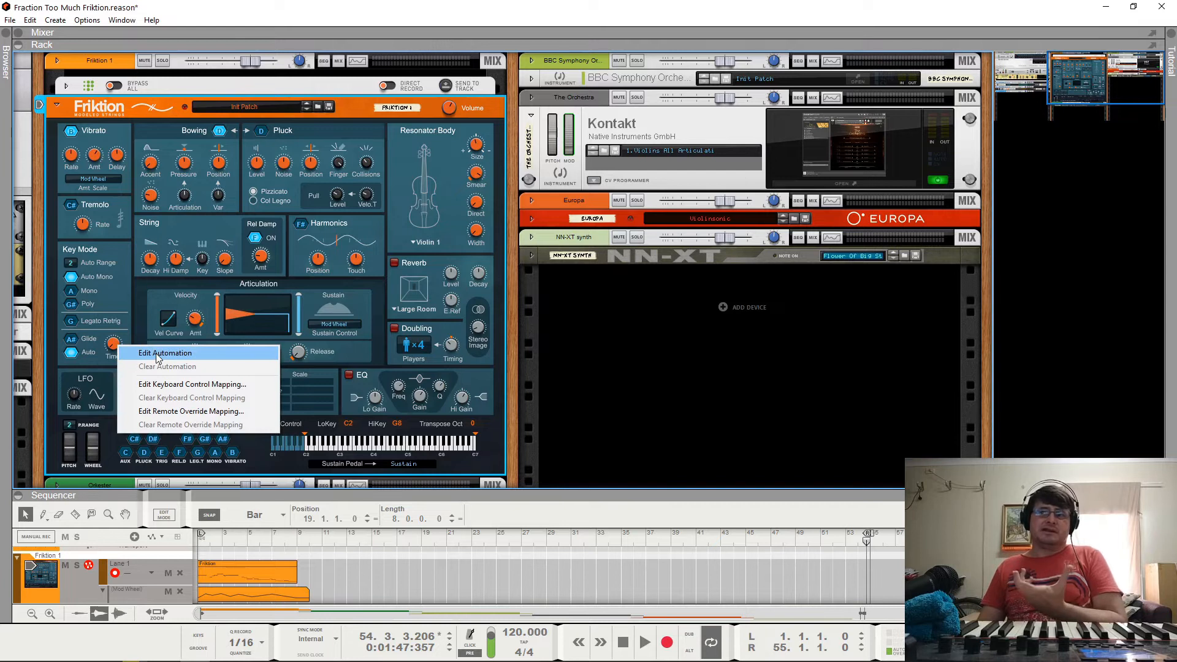
left_click(143, 317)
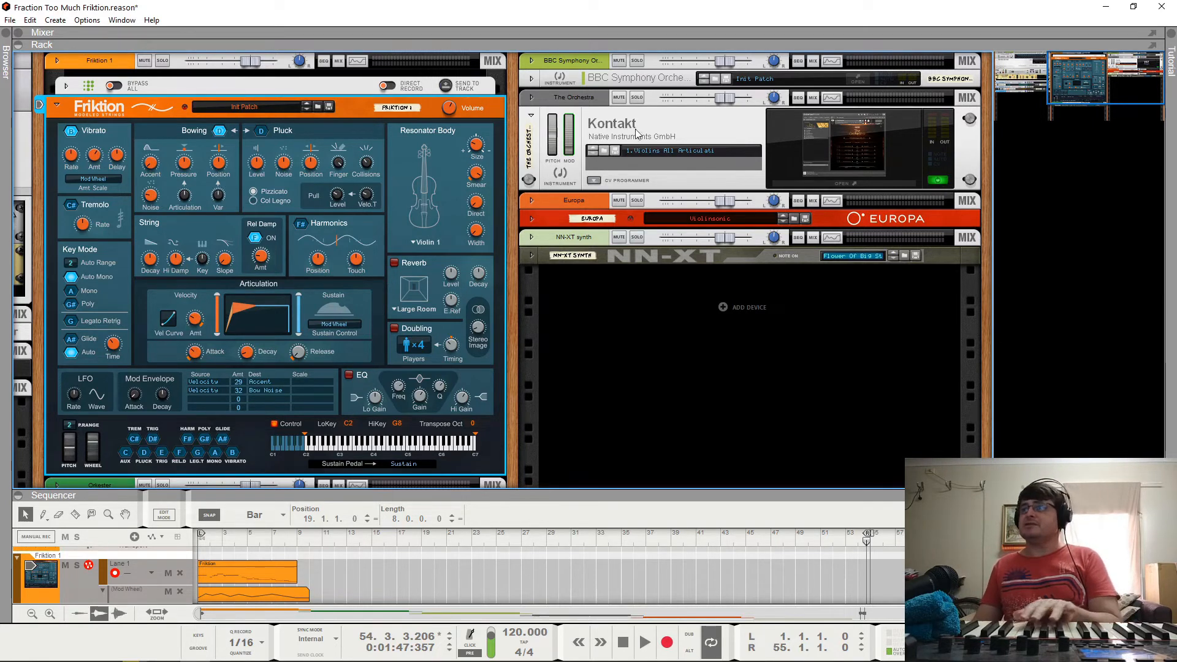
Give The Orchestra's Kontakt device keyboard control for a comparison and return control to Friktion.
left_click(531, 149)
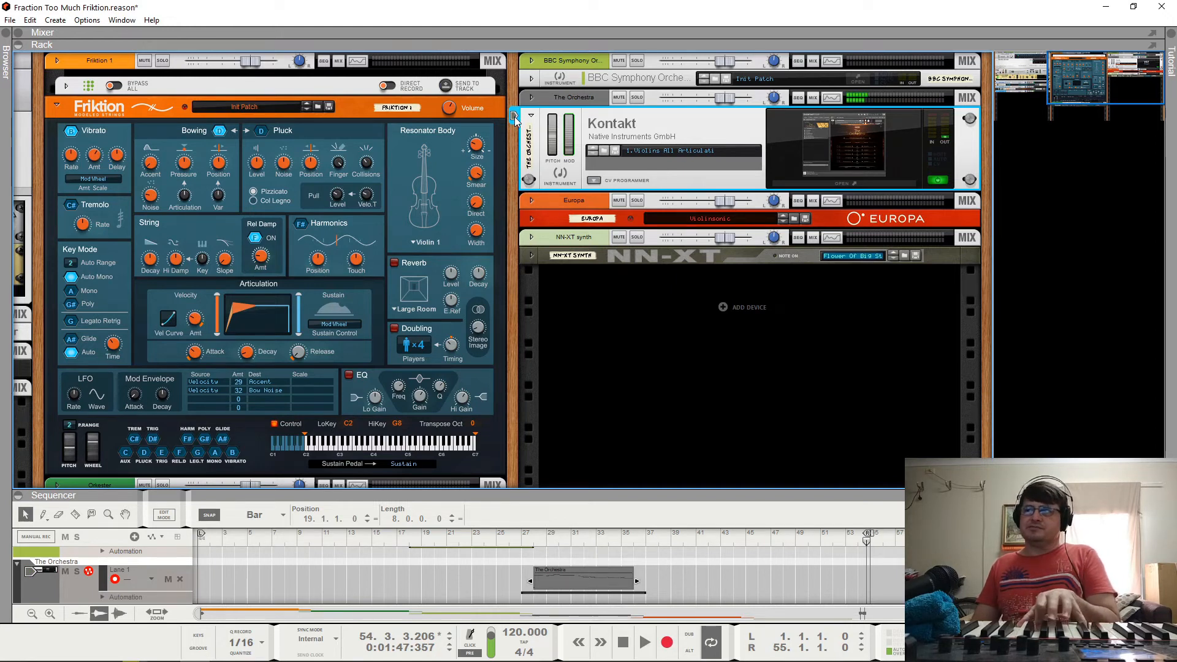
left_click(70, 111)
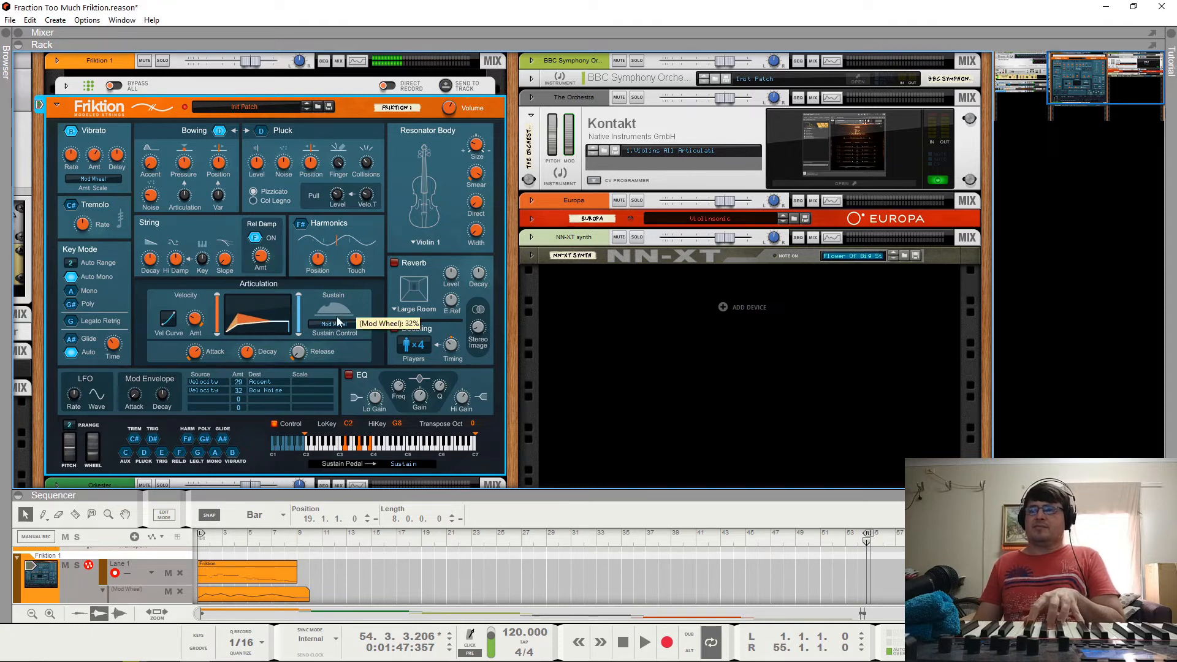
Switch Friktion's Reverb on and back off, and turn on Doubling.
left_click(396, 262)
left_click(395, 263)
left_click(394, 328)
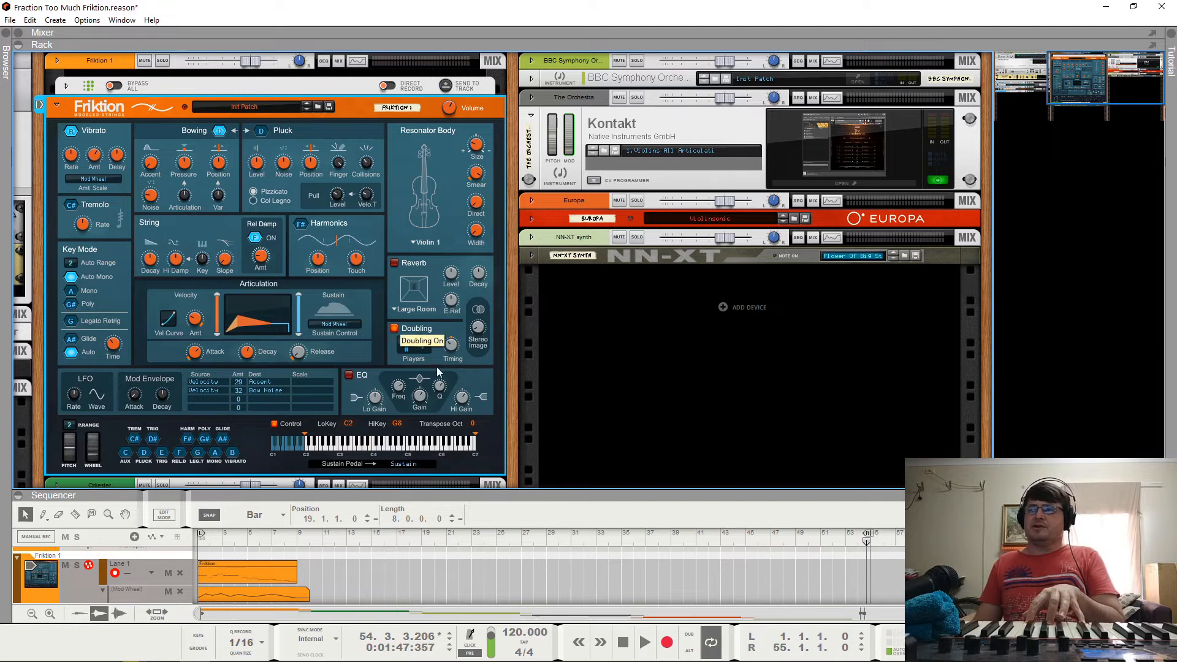
mouse_move(453, 348)
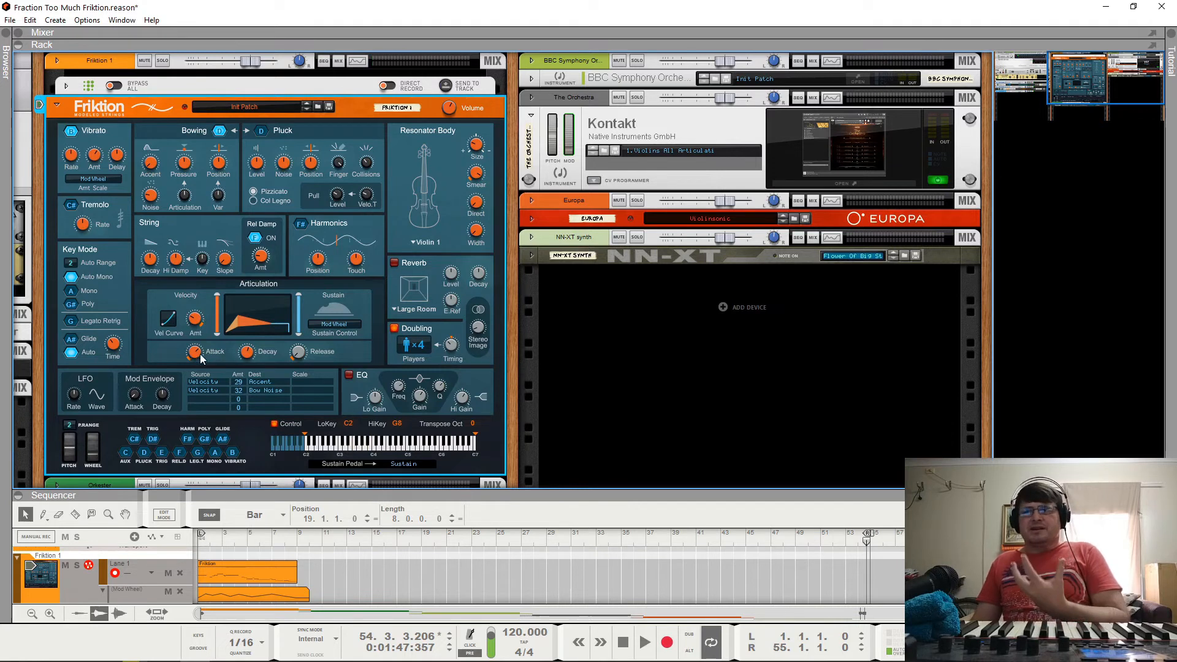
Lower and raise the Articulation envelope's velocity level and shorten its Attack to compare bowing onsets.
left_click_drag(217, 294, 256, 309)
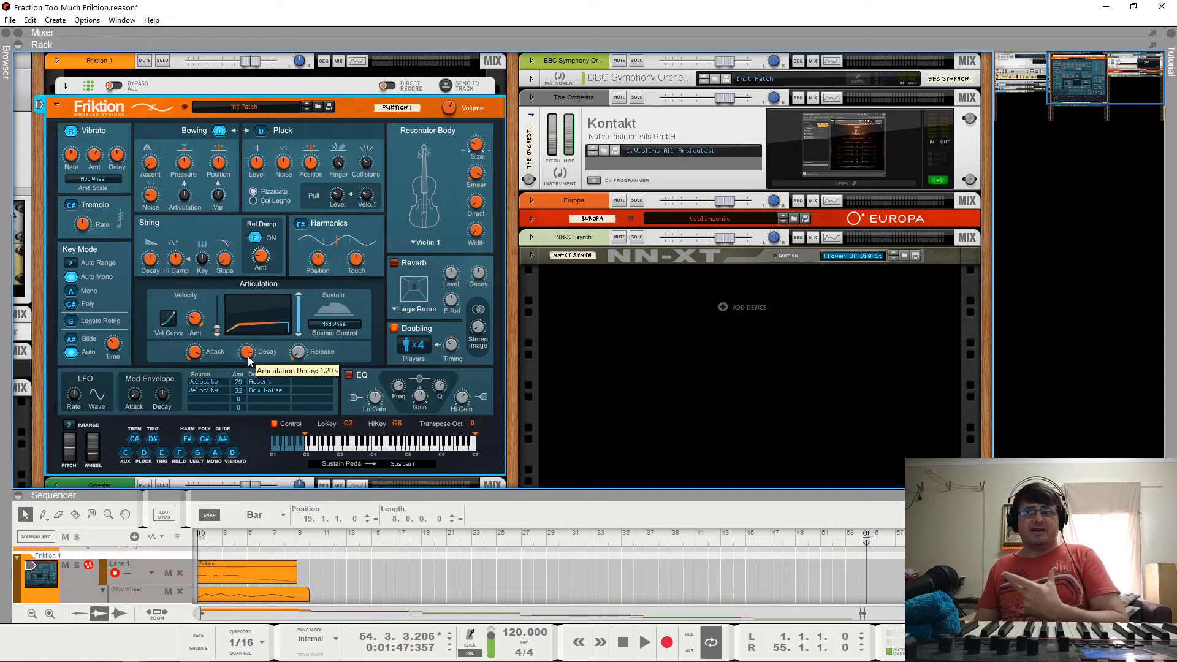
left_click_drag(195, 353, 212, 458)
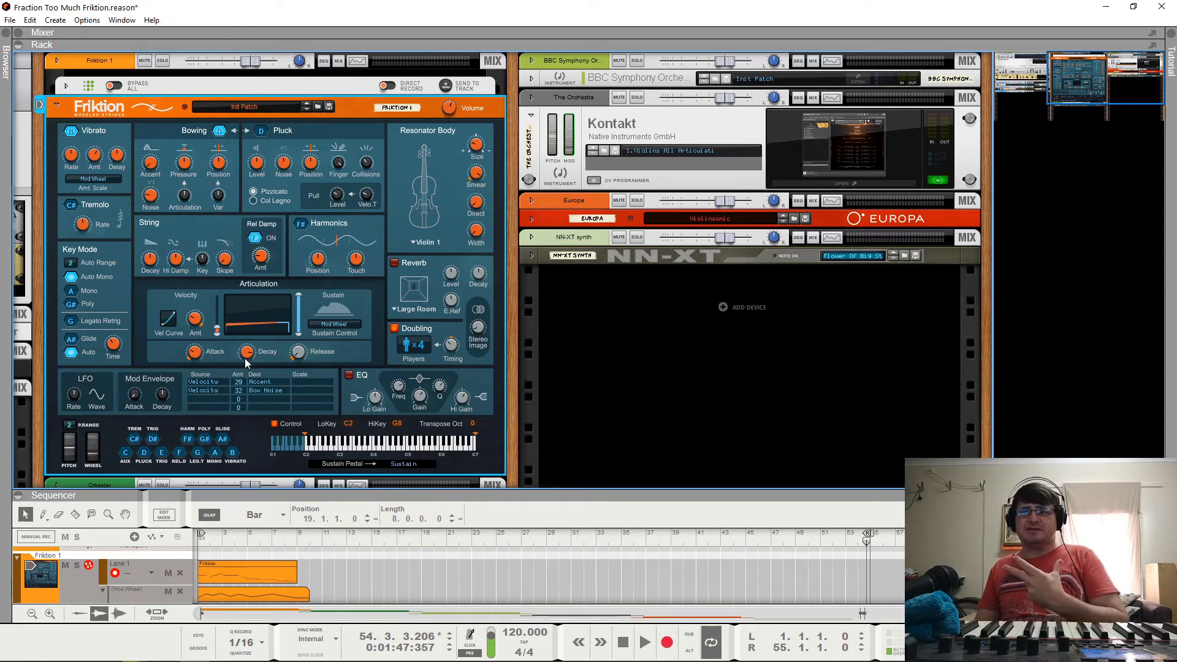
left_click_drag(219, 332, 228, 292)
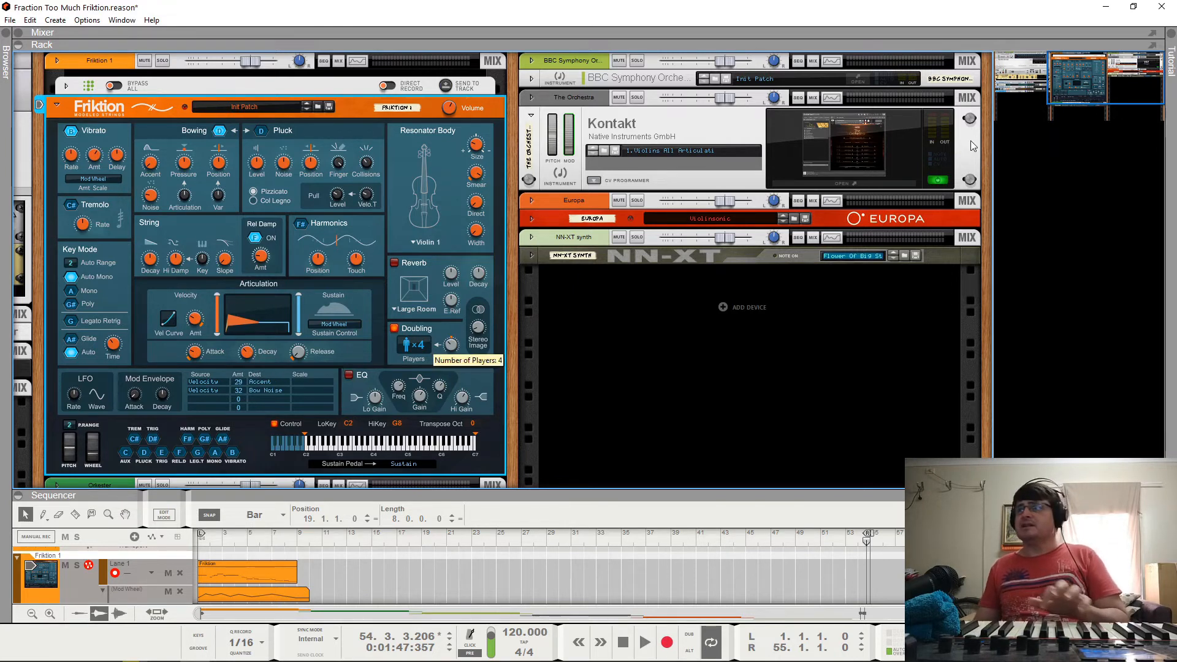
Give The Orchestra keyboard control, review its plugin window, close it and collapse the Kontakt device.
left_click(519, 125)
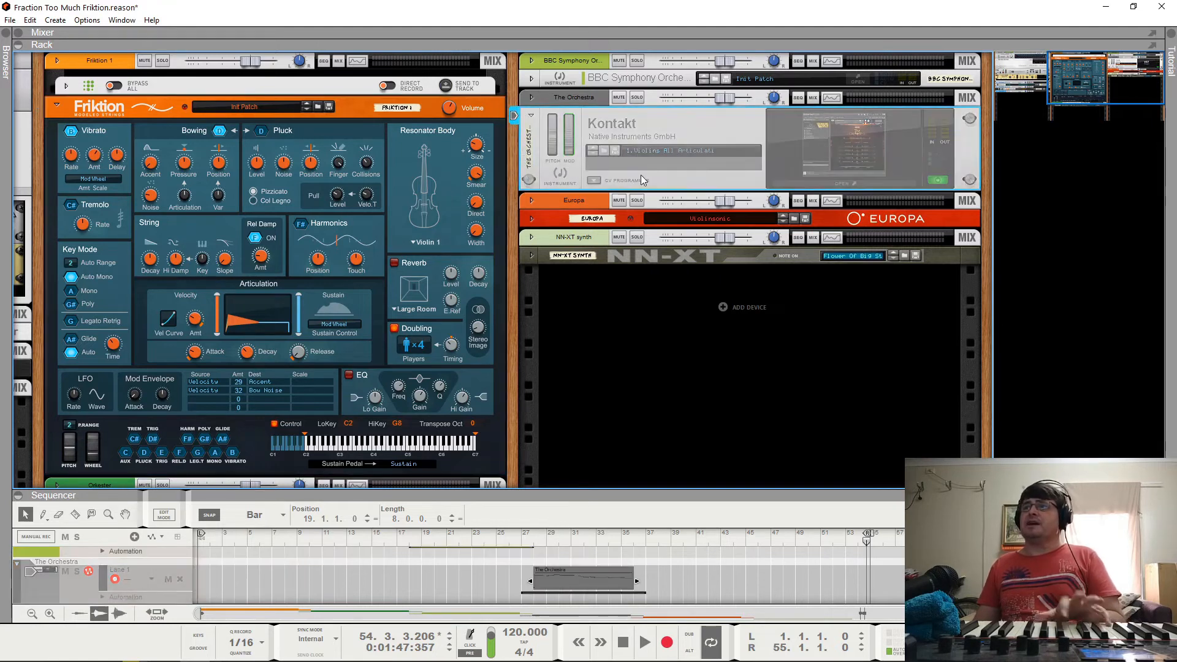
left_click(849, 135)
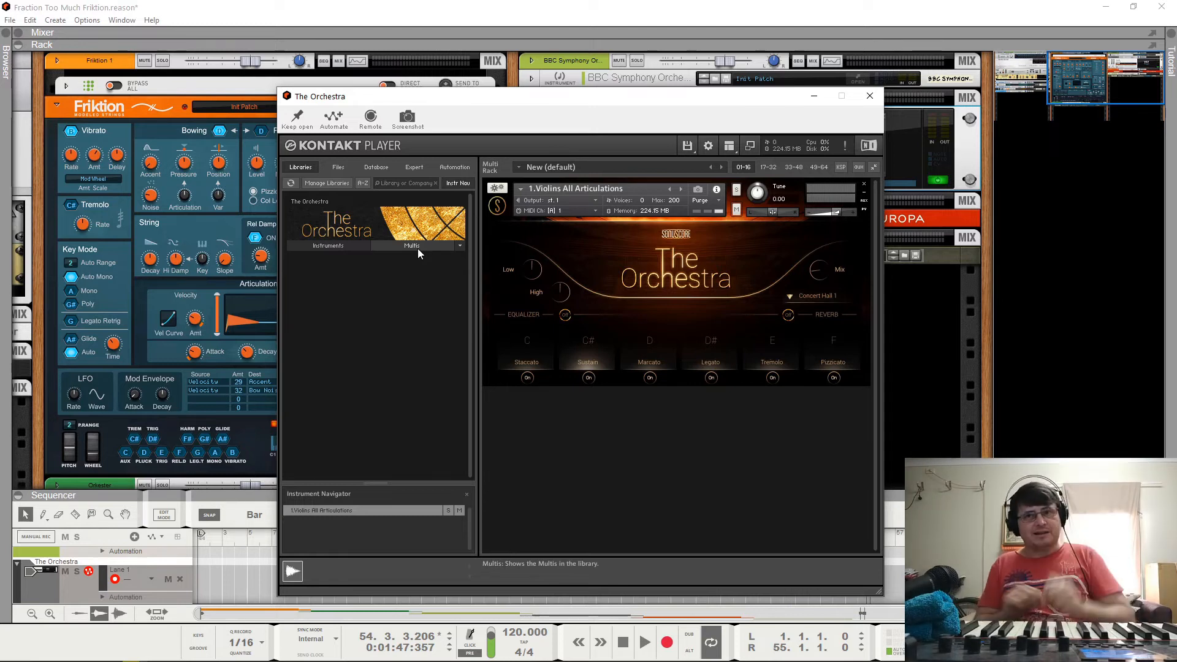
left_click(870, 97)
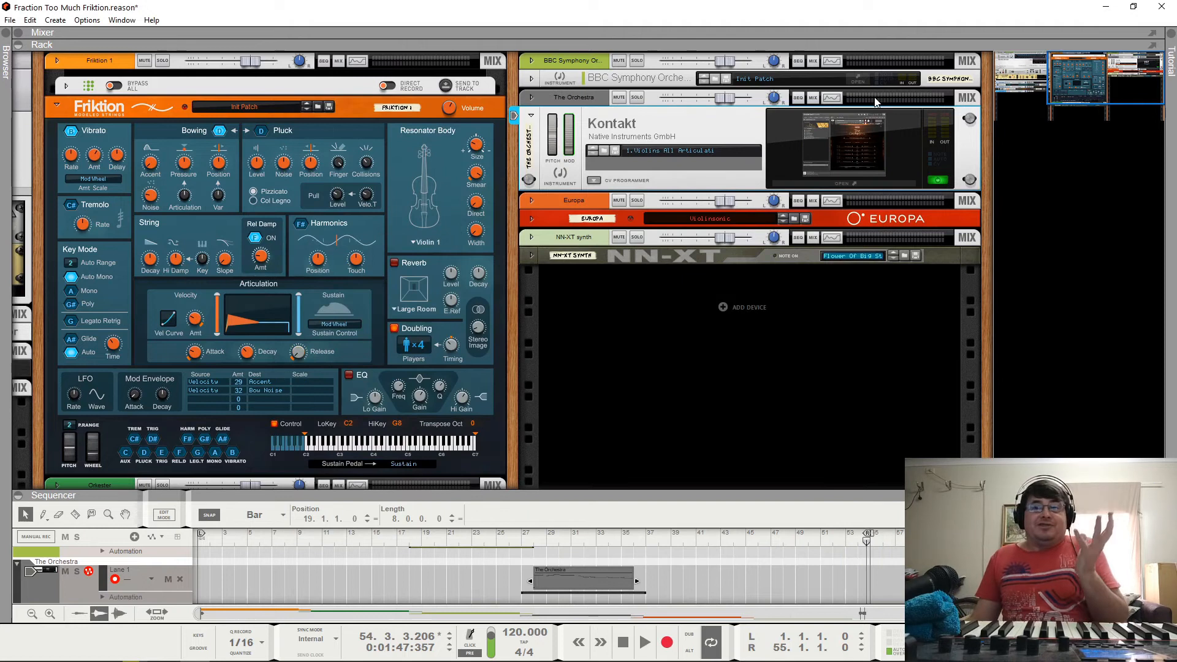
left_click(524, 124)
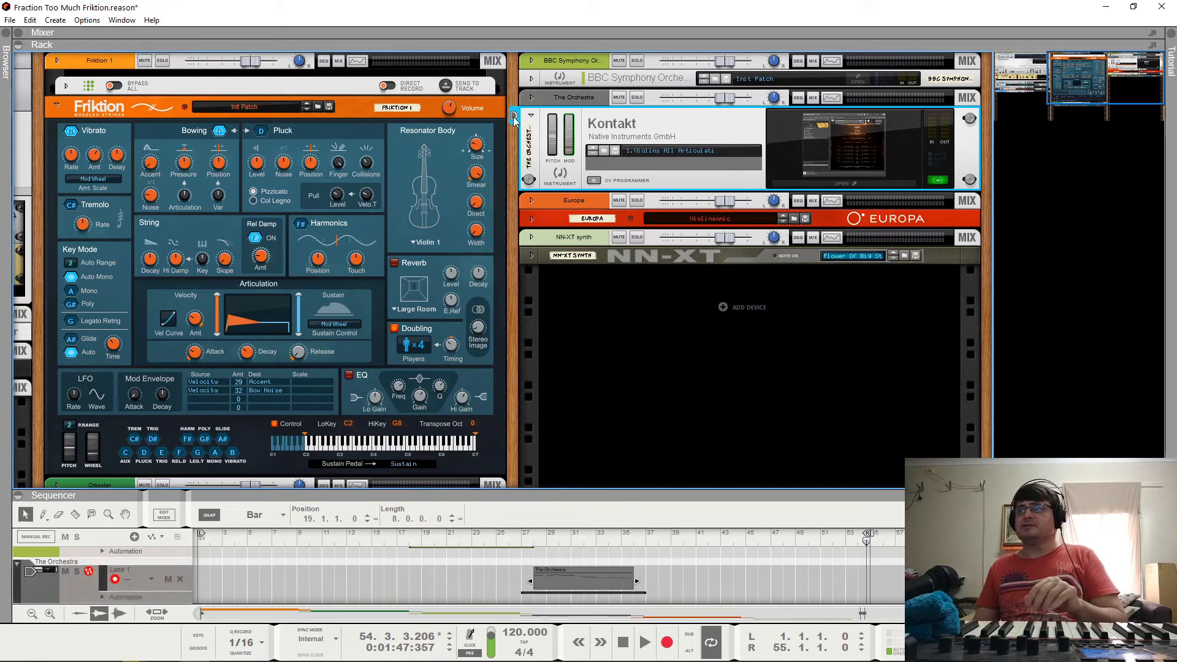
left_click(531, 116)
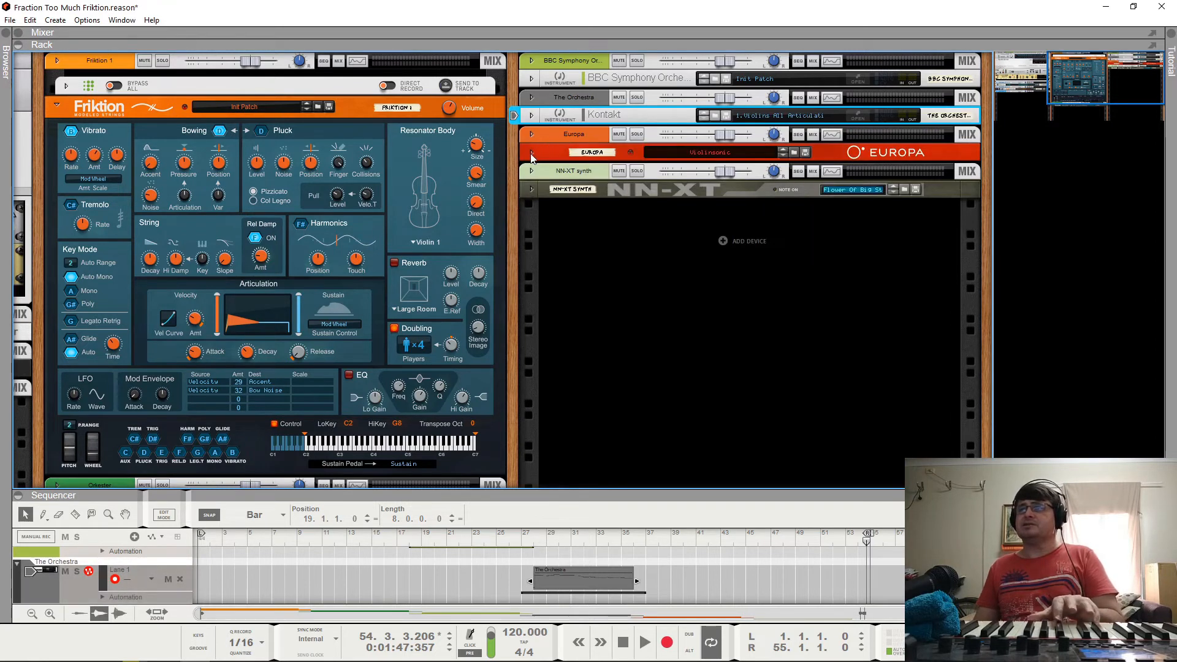
Expand the Europa synth with the Violinsonic patch and give it keyboard control.
left_click(532, 154)
scroll(638, 202, "down", 1)
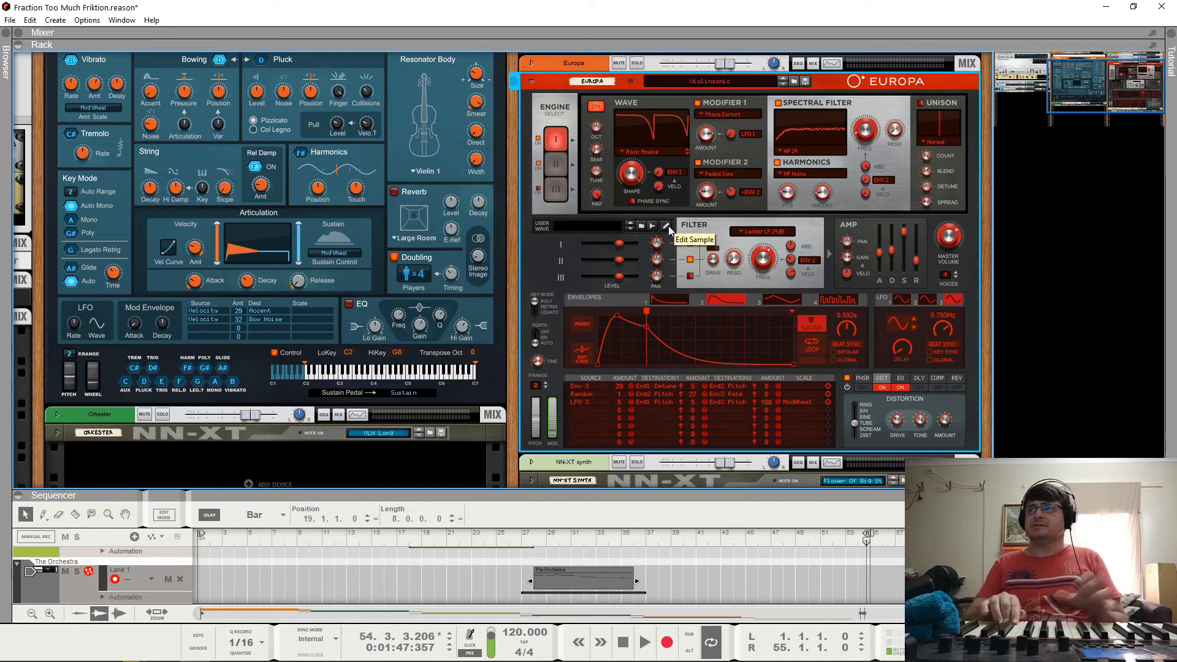
left_click(524, 118)
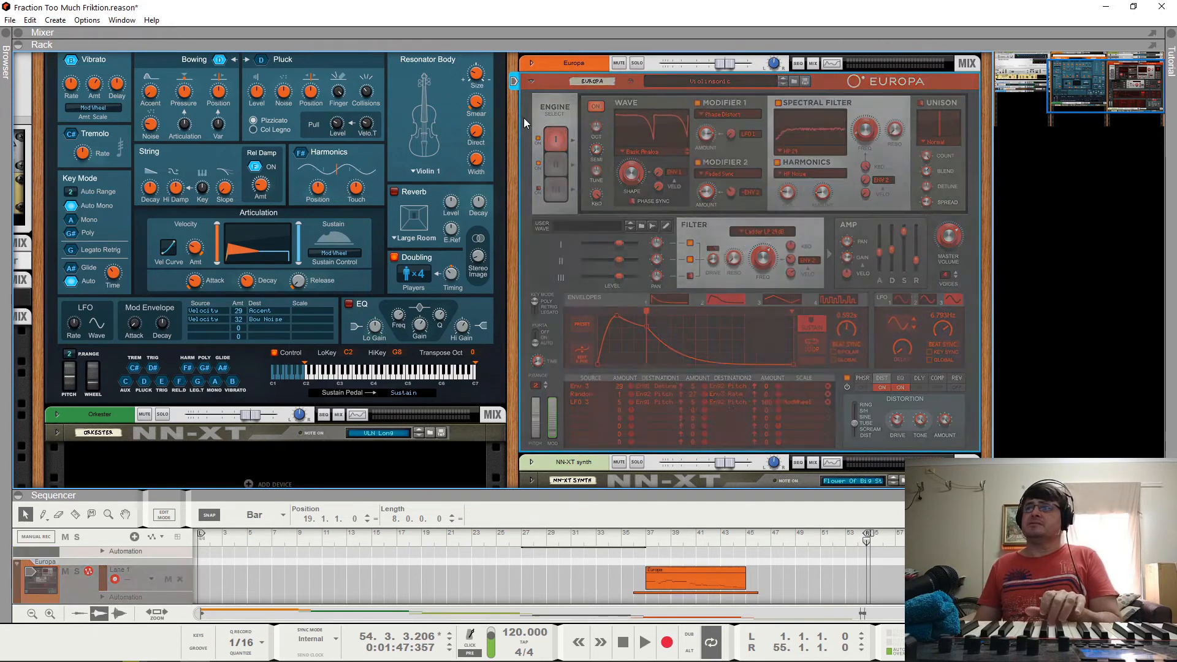
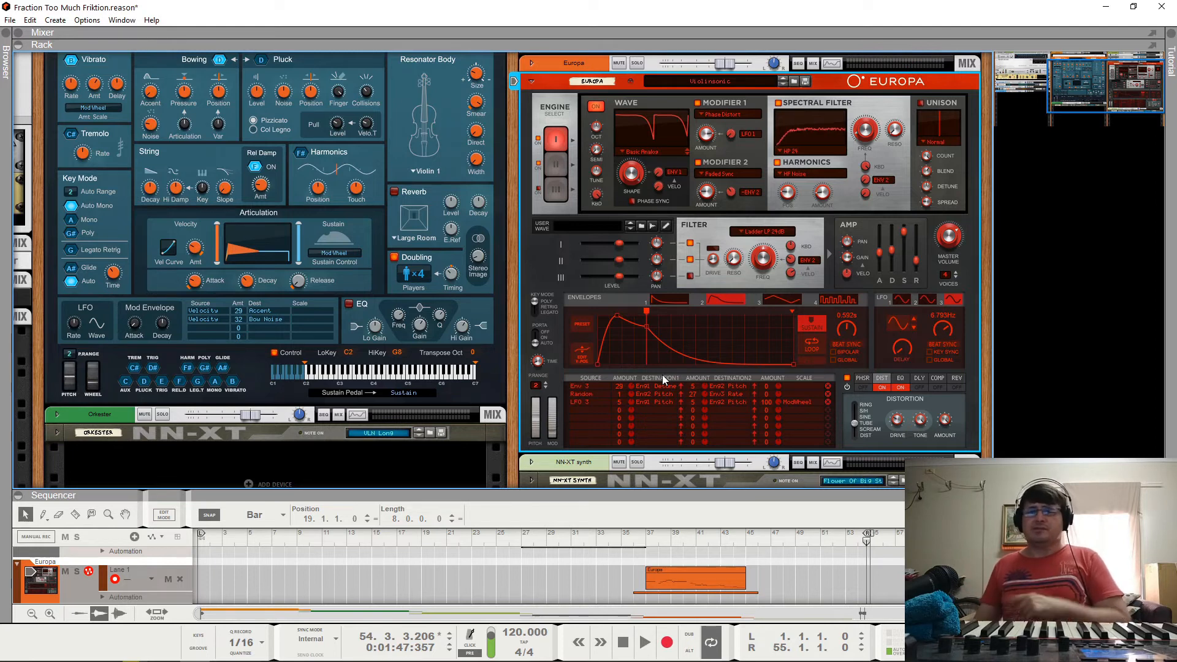
Collapse Europa, expand the NN-XT synth with its remote editor and select its sample zones.
left_click(533, 81)
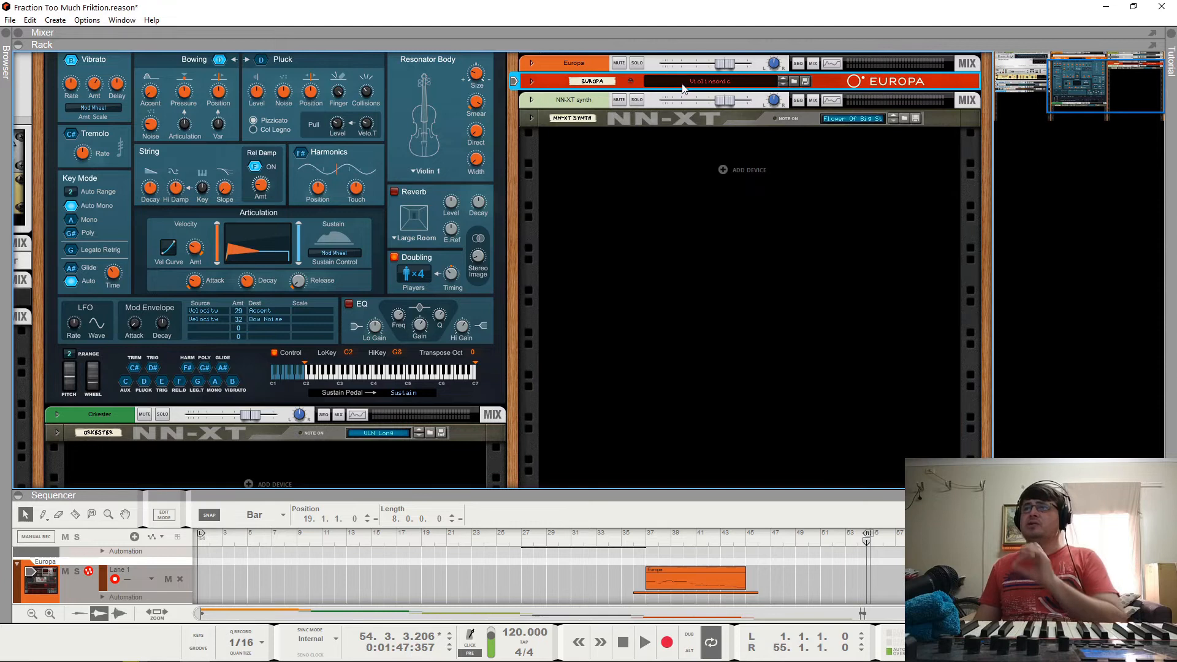
left_click(532, 118)
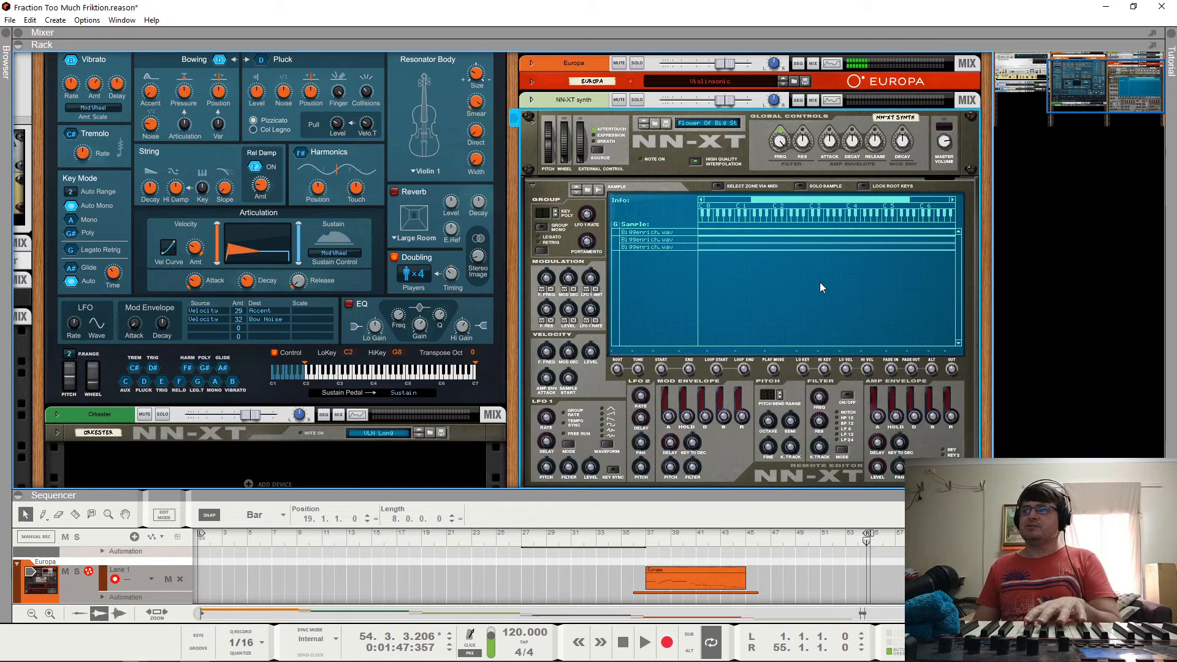
left_click_drag(823, 274, 833, 244)
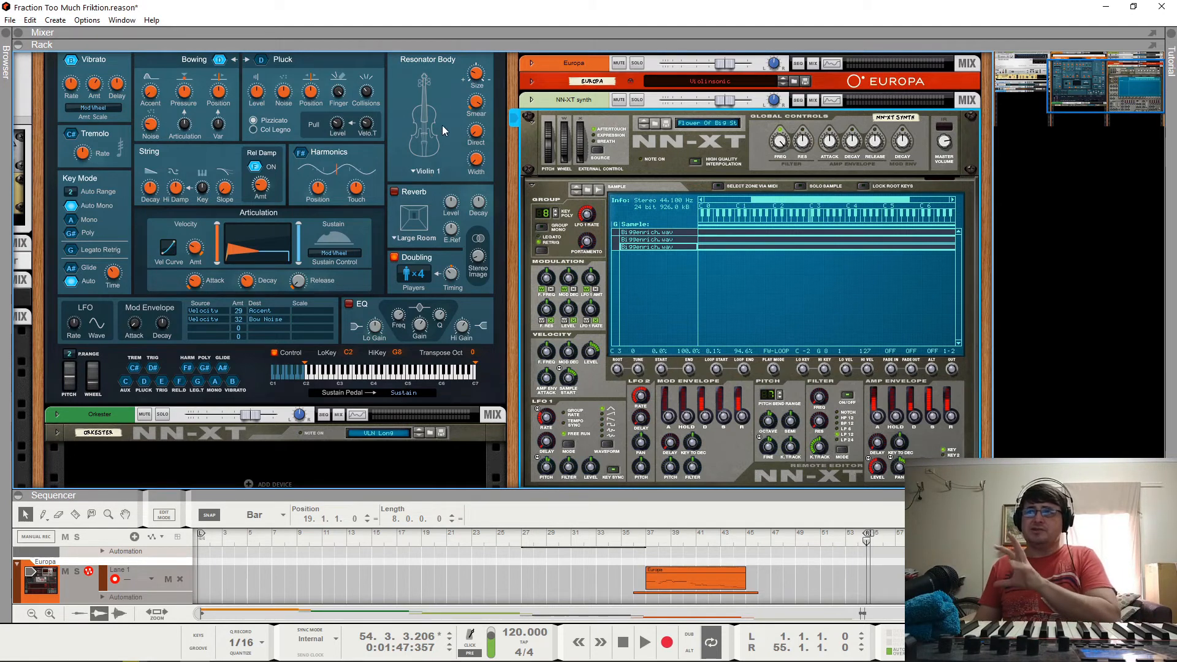
scroll(407, 157, "up", 2)
scroll(411, 193, "down", 1)
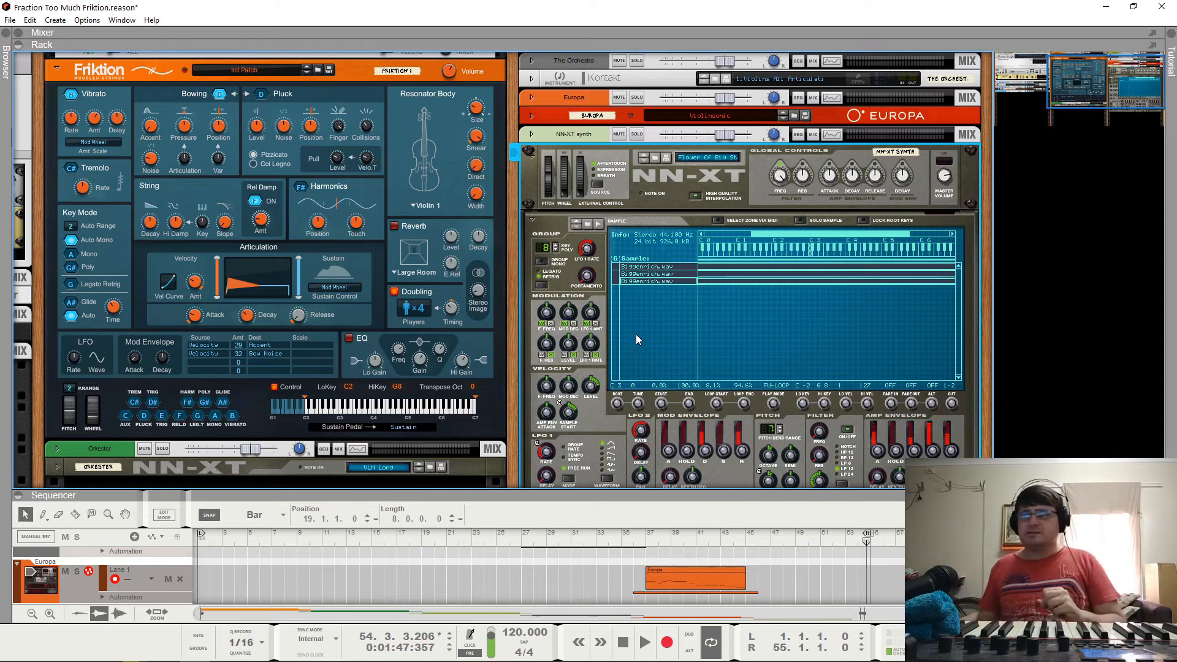
Collapse the NN-XT remote editor and return keyboard control to Friktion.
left_click(533, 219)
scroll(734, 315, "up", 1)
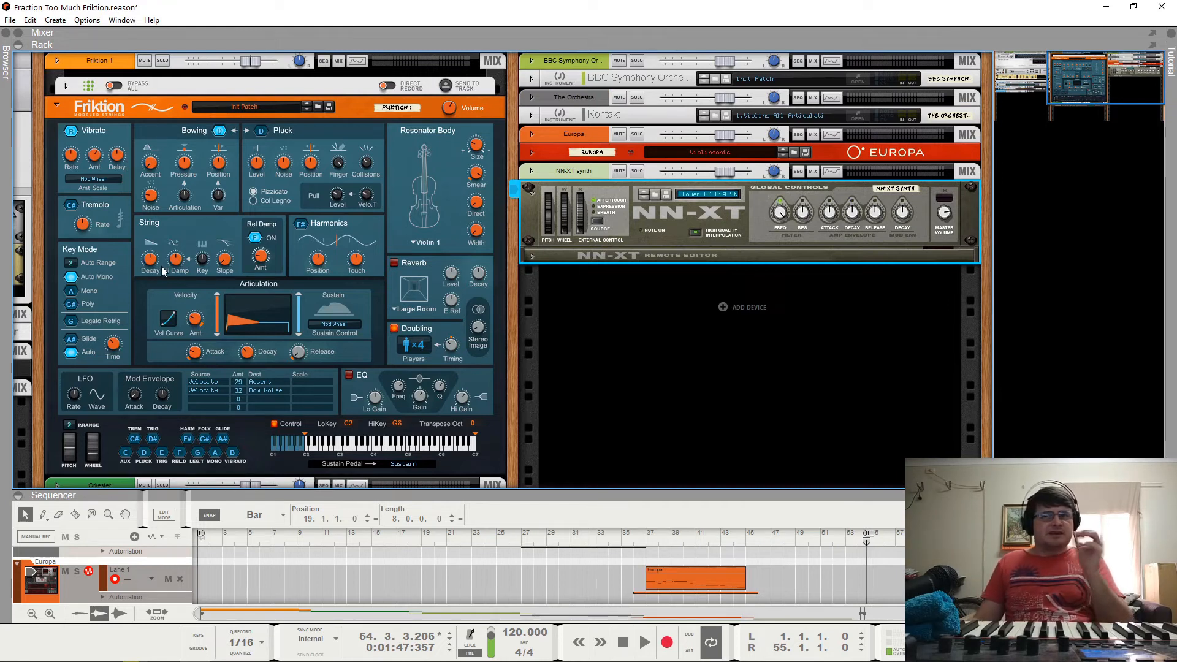
left_click(115, 108)
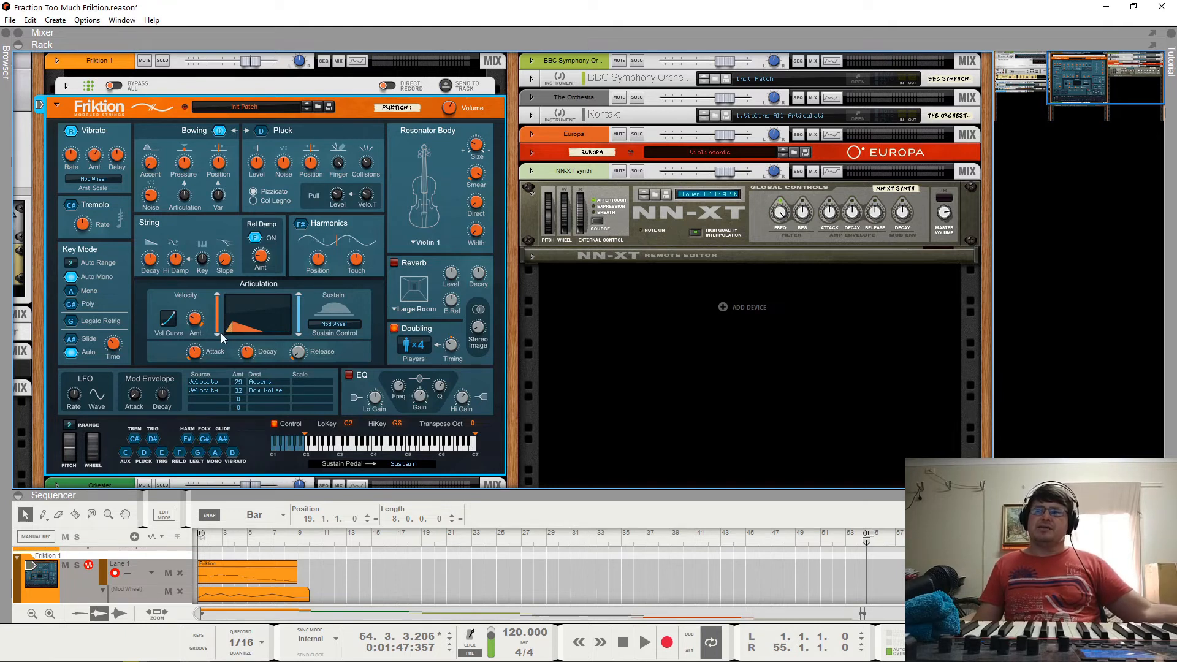
Adjust the velocity slider of Friktion's articulation envelope and expand the Dual Arpeggio player above it.
left_click_drag(219, 337, 221, 321)
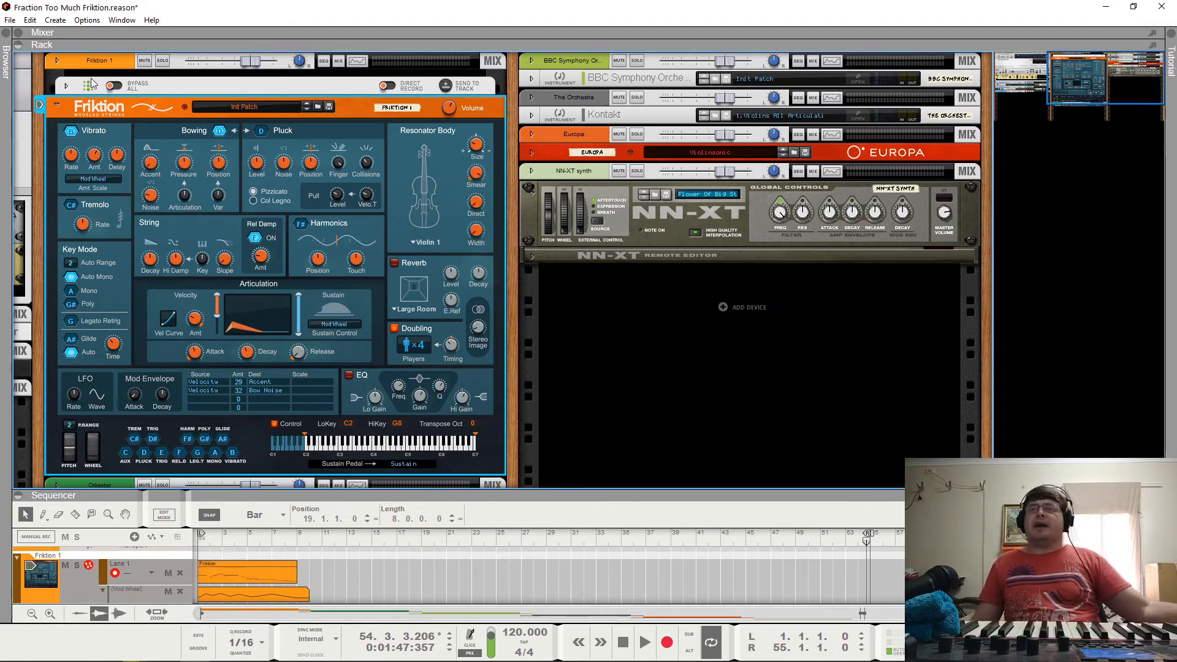
left_click(65, 85)
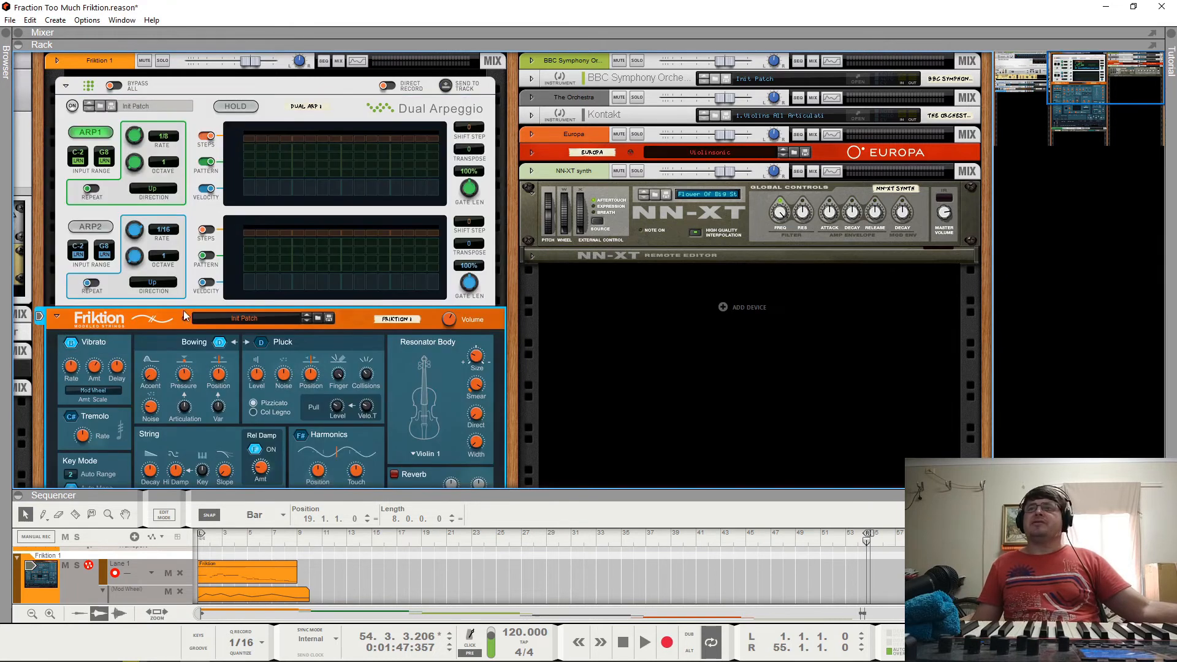
Open The Orchestra's Kontakt window and remove the 1.Violins All Articulations instrument without saving its changes.
left_click(531, 116)
left_click(847, 136)
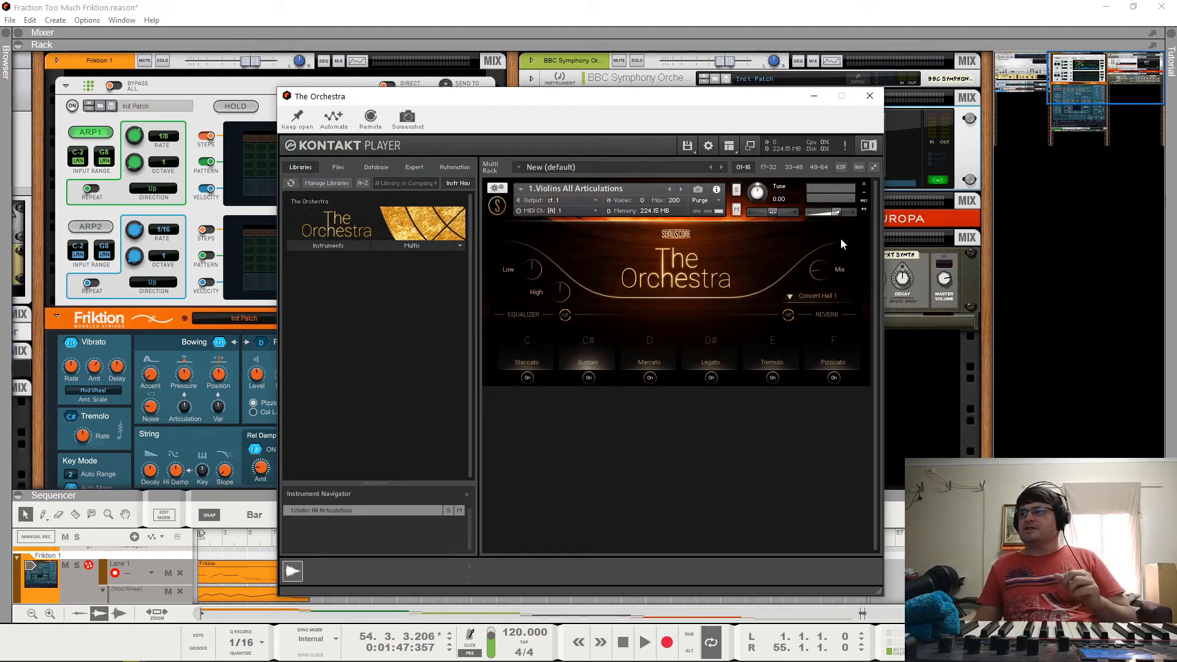
left_click(864, 184)
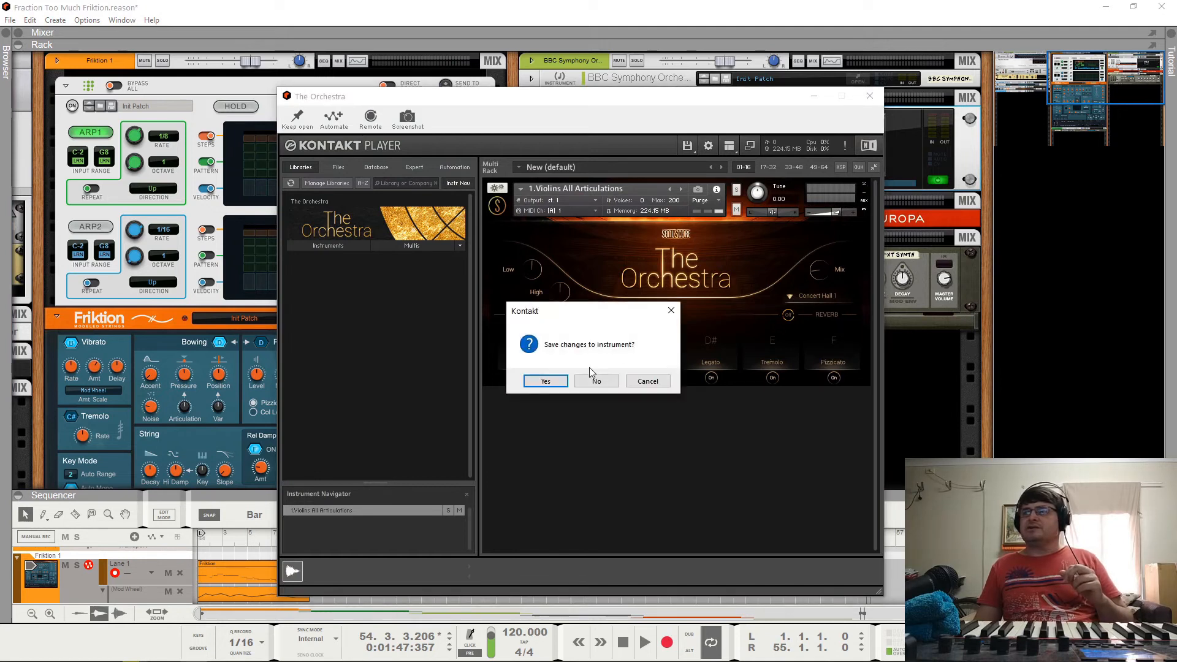
left_click(597, 382)
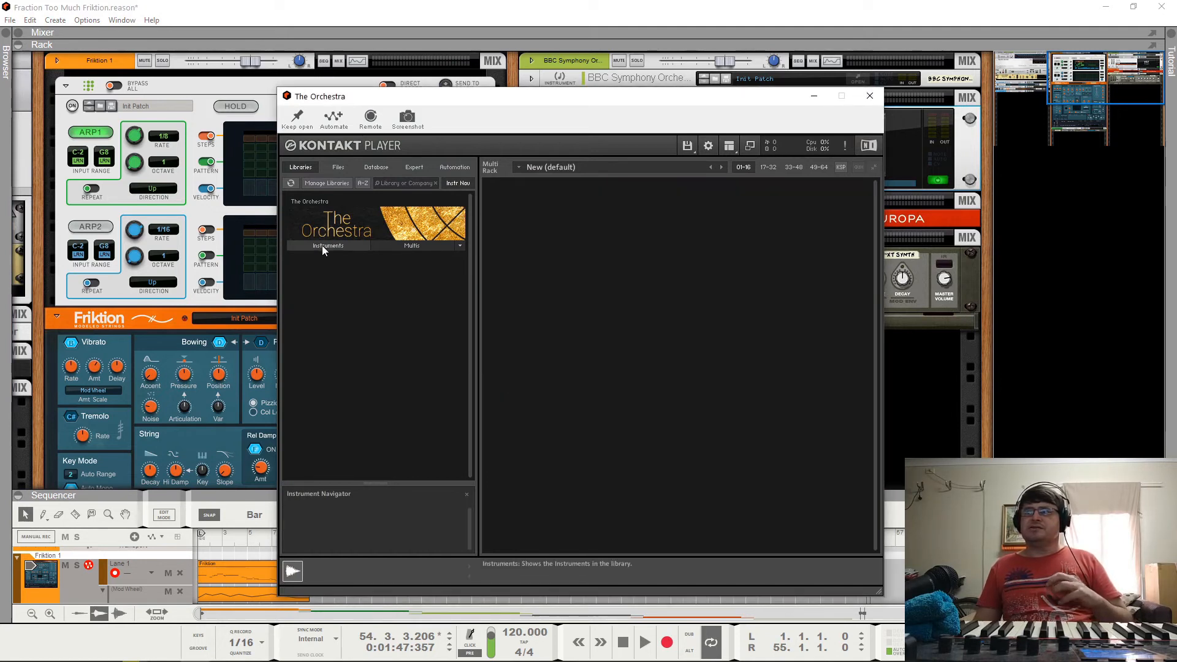
Browse up to the top level of The Orchestra's instruments library and load The Orchestra.nki.
left_click(322, 245)
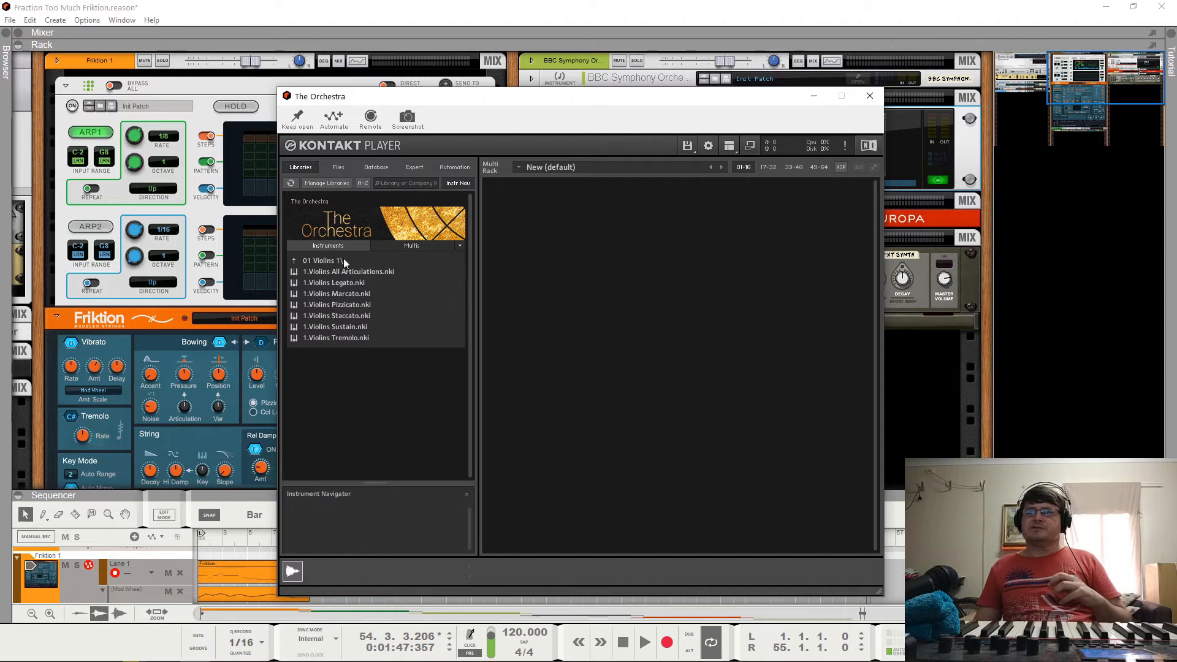
left_click(298, 260)
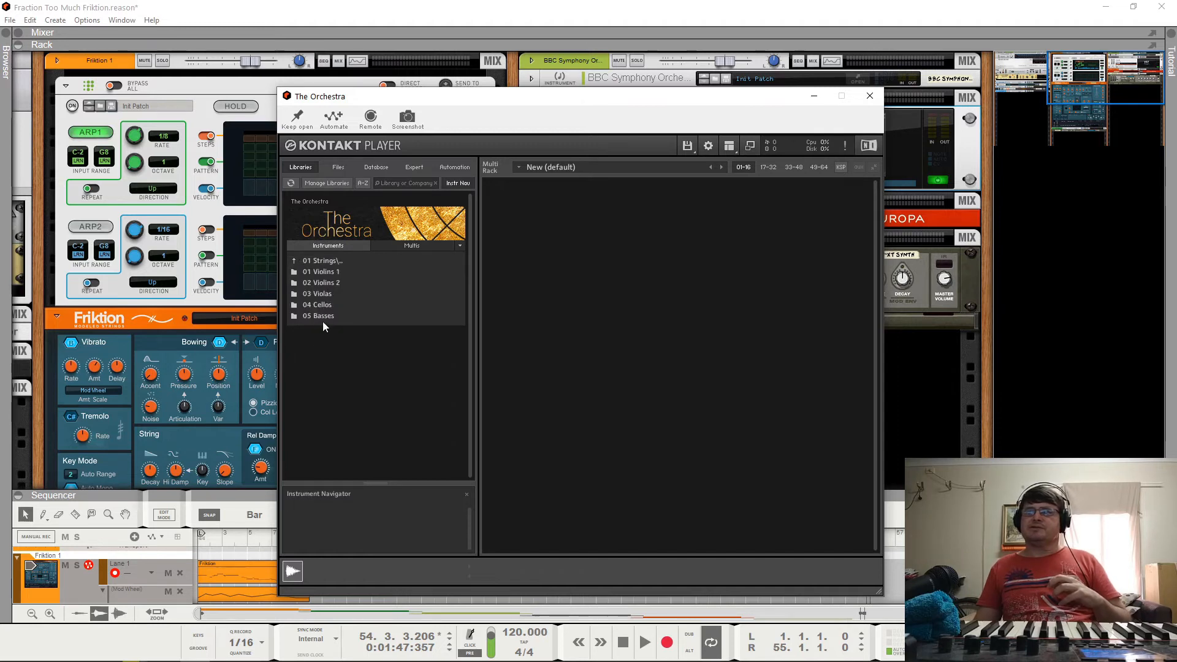
left_click(319, 260)
double_click(325, 314)
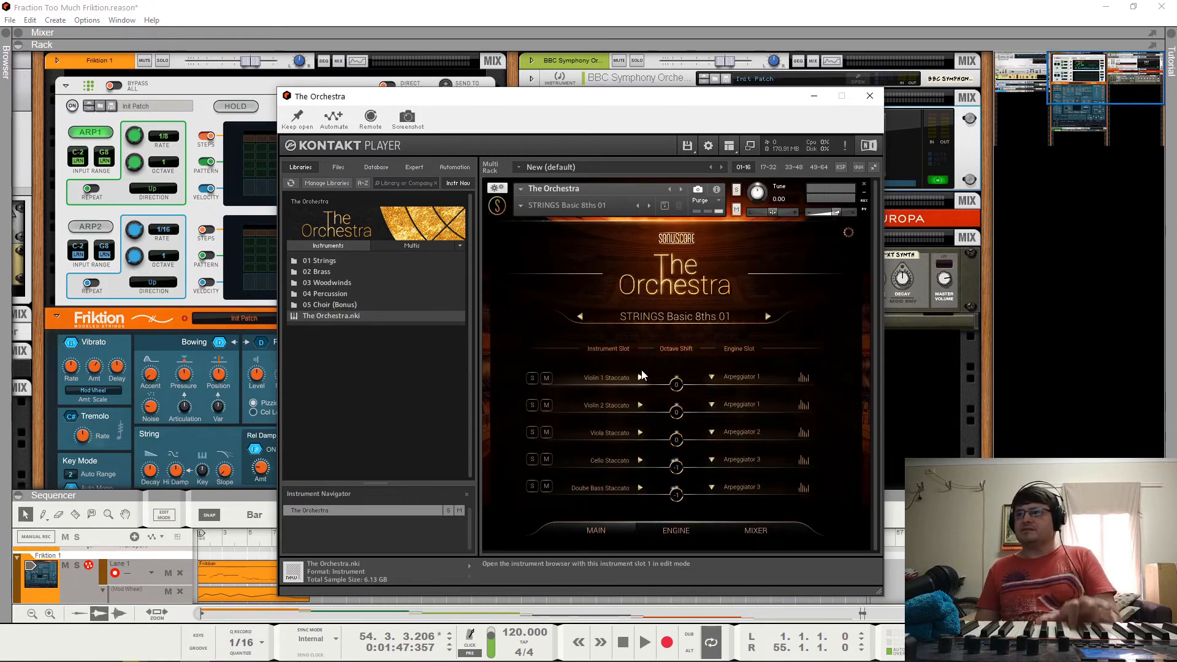
Give The Orchestra keyboard control with its plugin window pinned open, audition STRINGS Basic 8ths 01, and close the window.
left_click_drag(541, 98, 575, 150)
left_click(516, 116)
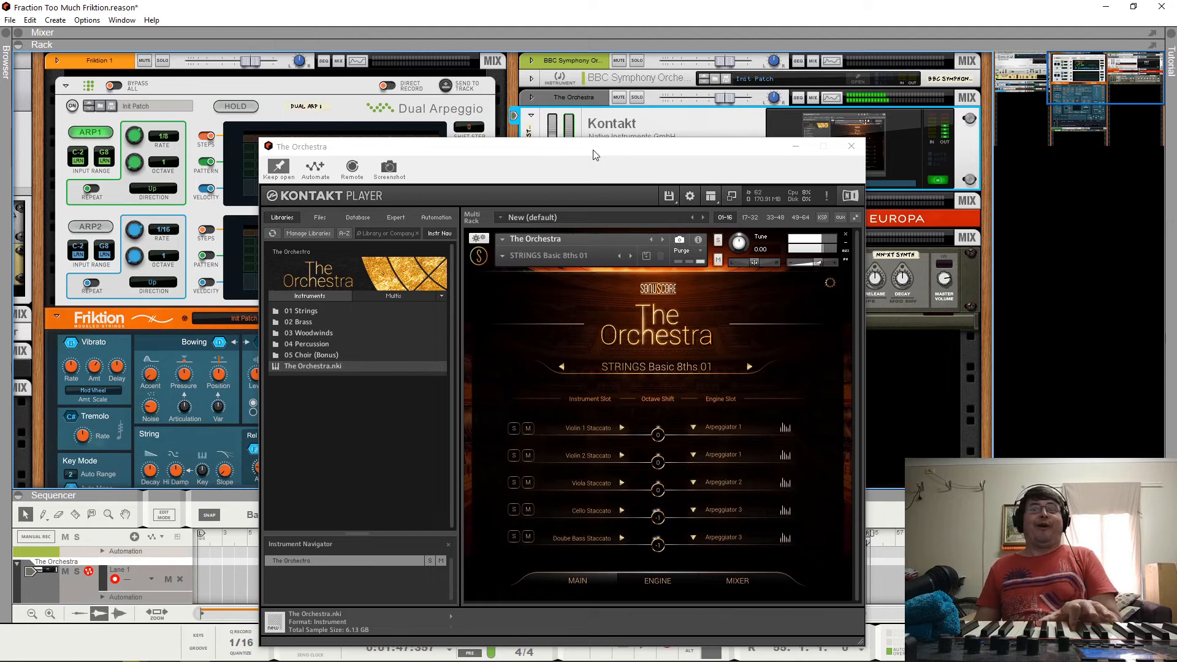
left_click_drag(593, 155, 609, 129)
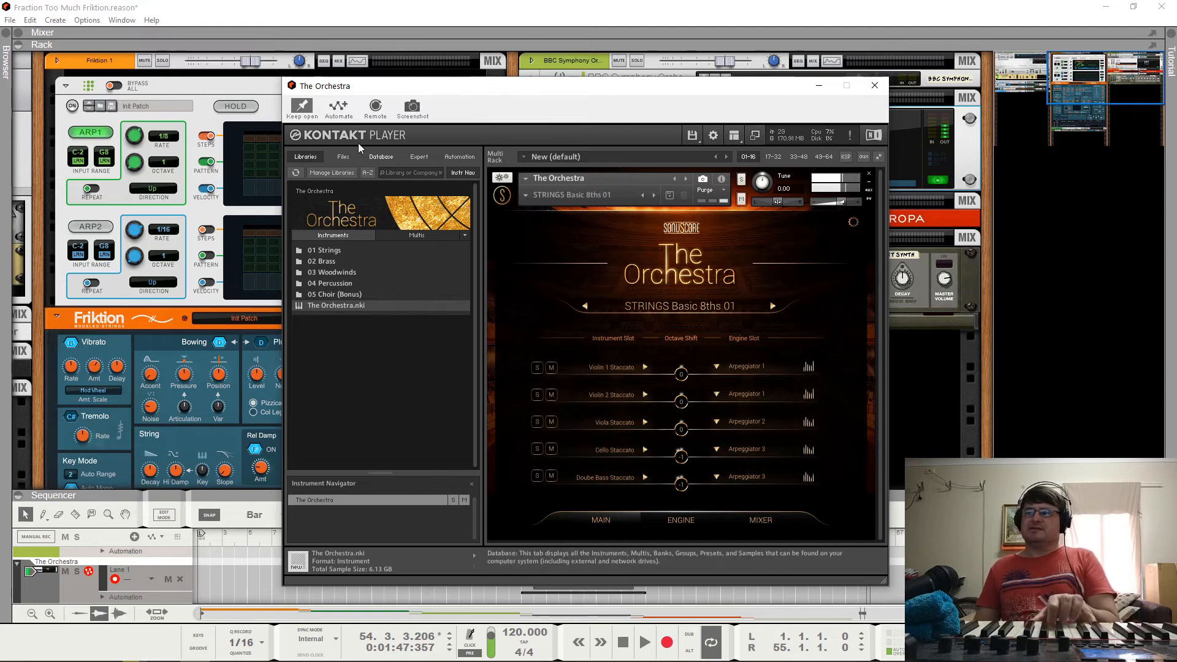
left_click(875, 87)
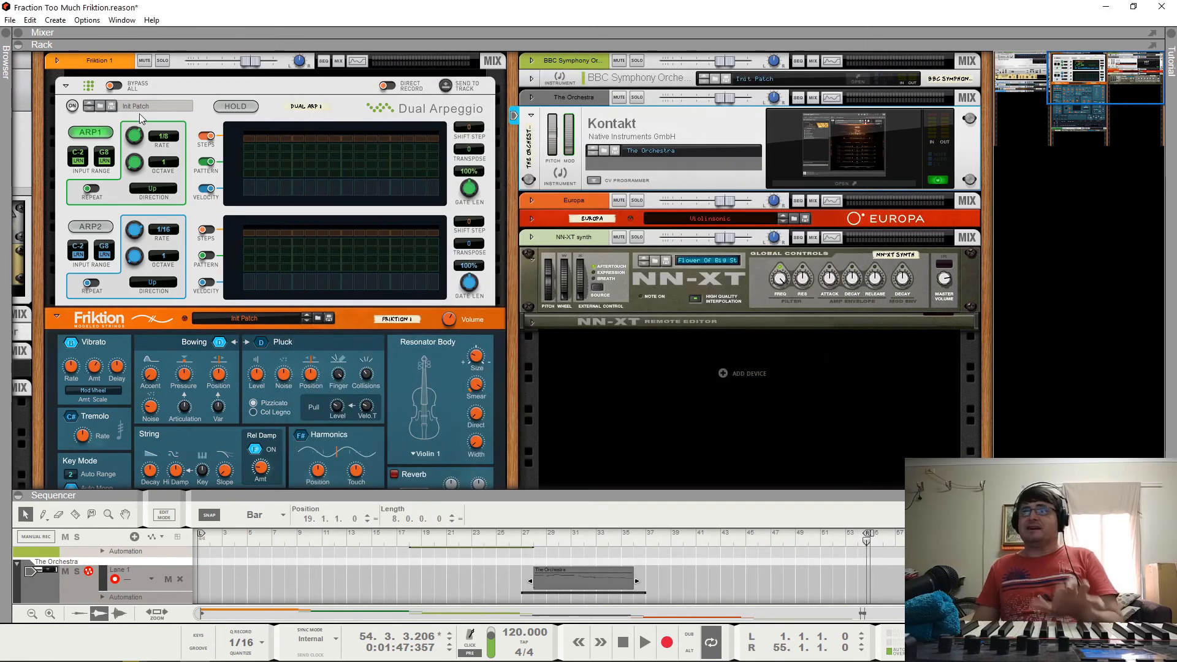
Return keyboard control to Friktion with its Dual Arpeggio player switched on, and collapse the Kontakt device.
left_click(64, 131)
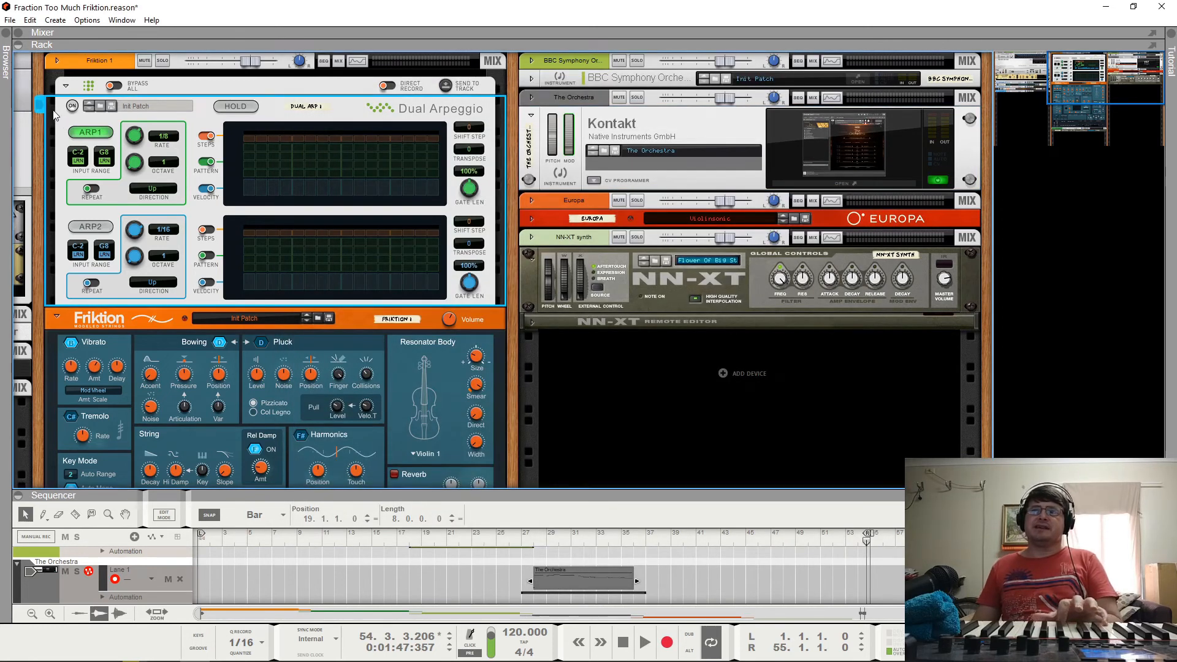
left_click(83, 325)
scroll(92, 276, "down", 3)
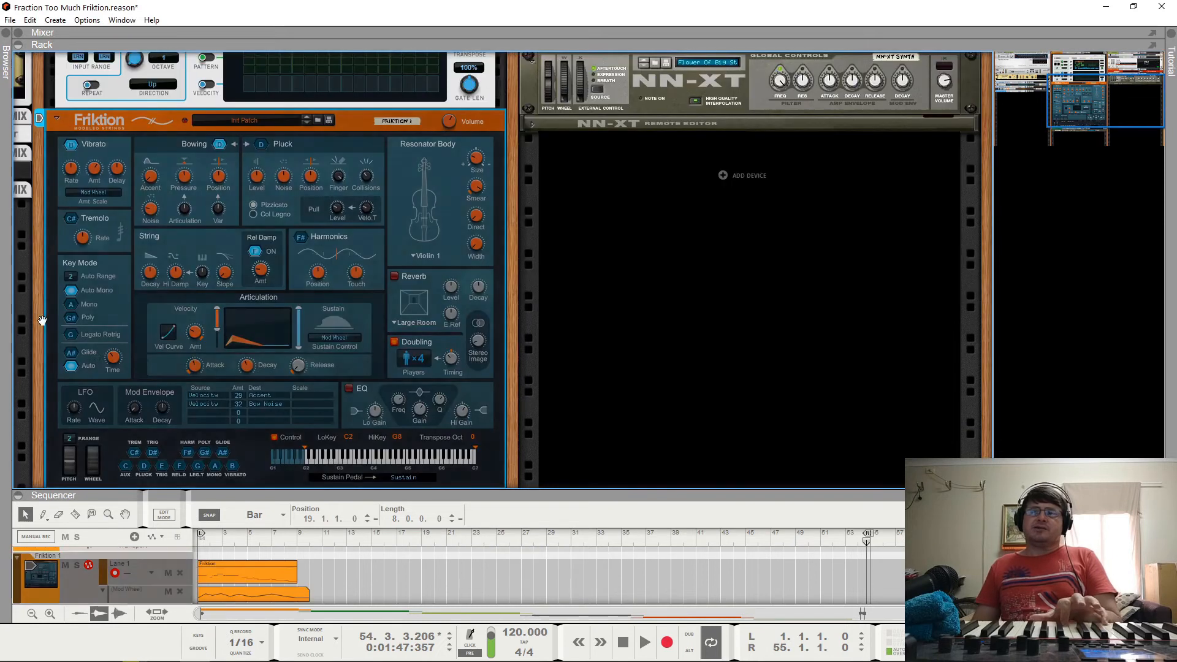
scroll(101, 248, "up", 3)
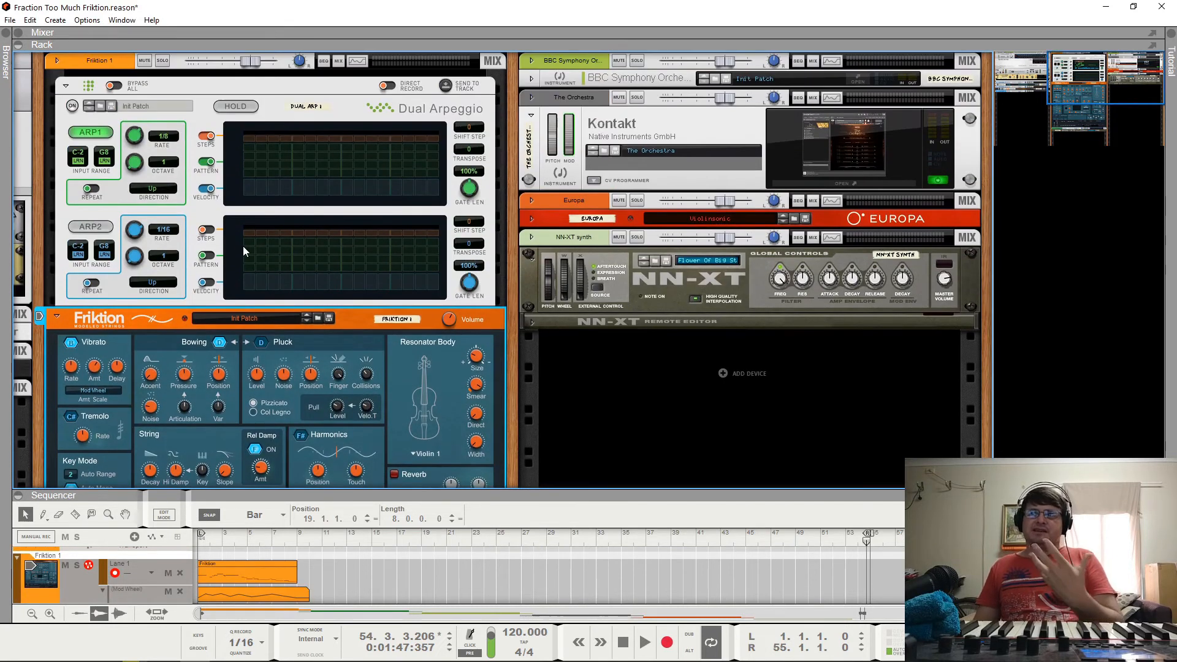
left_click(76, 111)
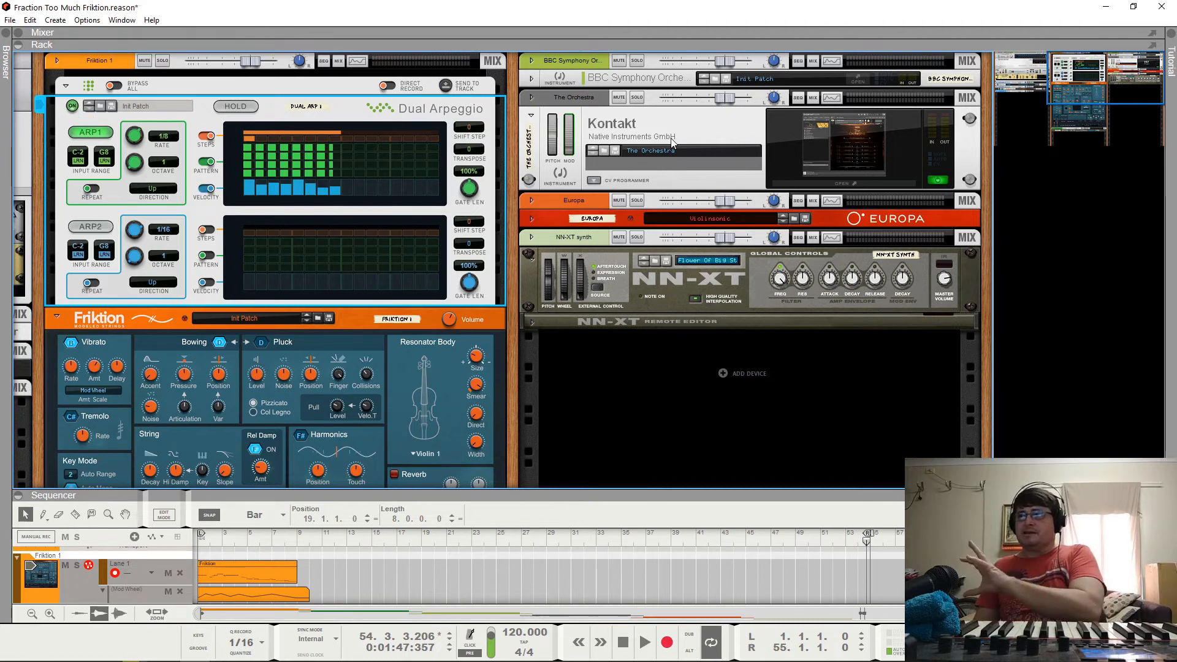
left_click(531, 116)
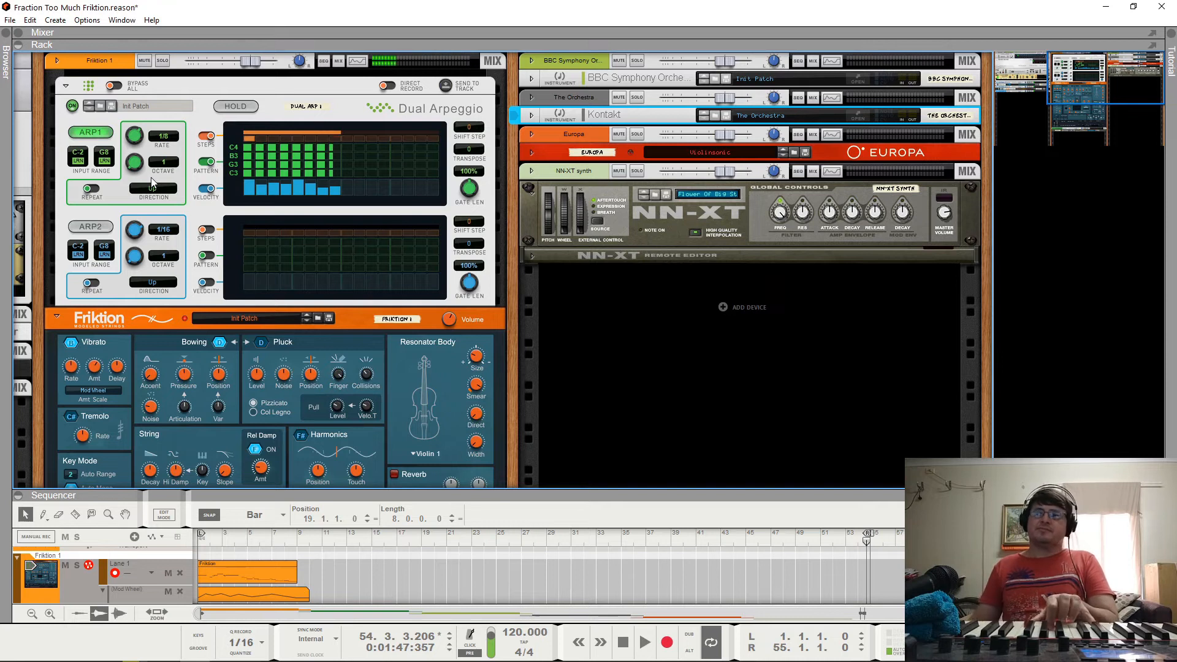
Switch Friktion's Auto glide off and back on to compare the arpeggiated sound.
scroll(207, 274, "down", 3)
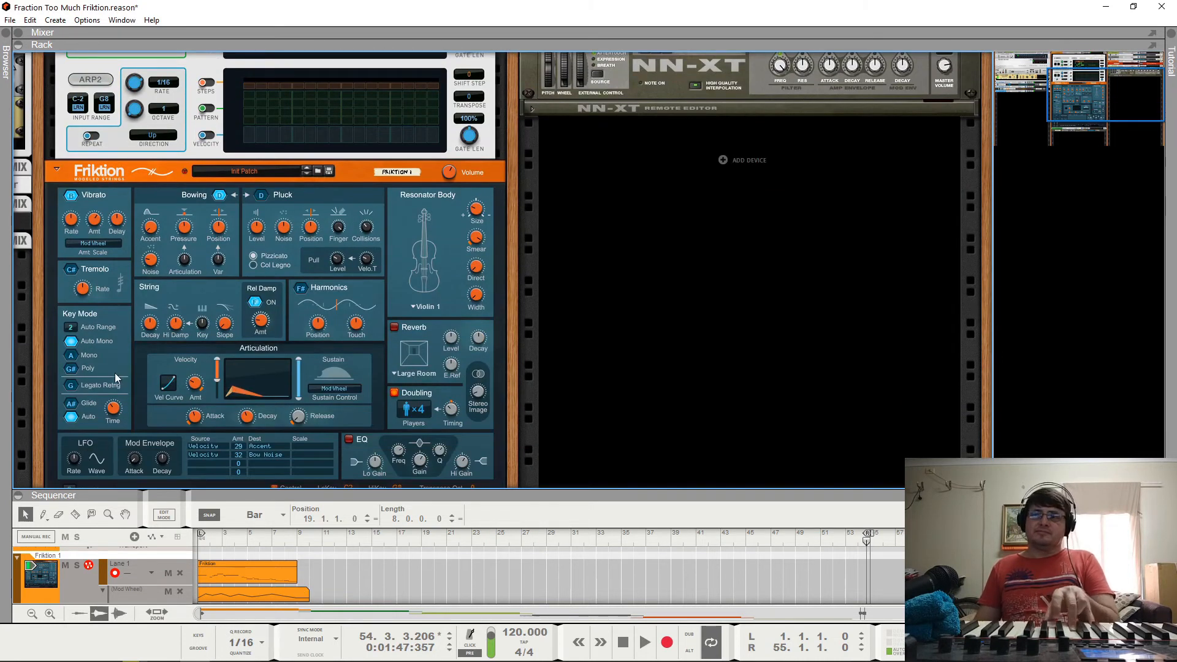
left_click(76, 419)
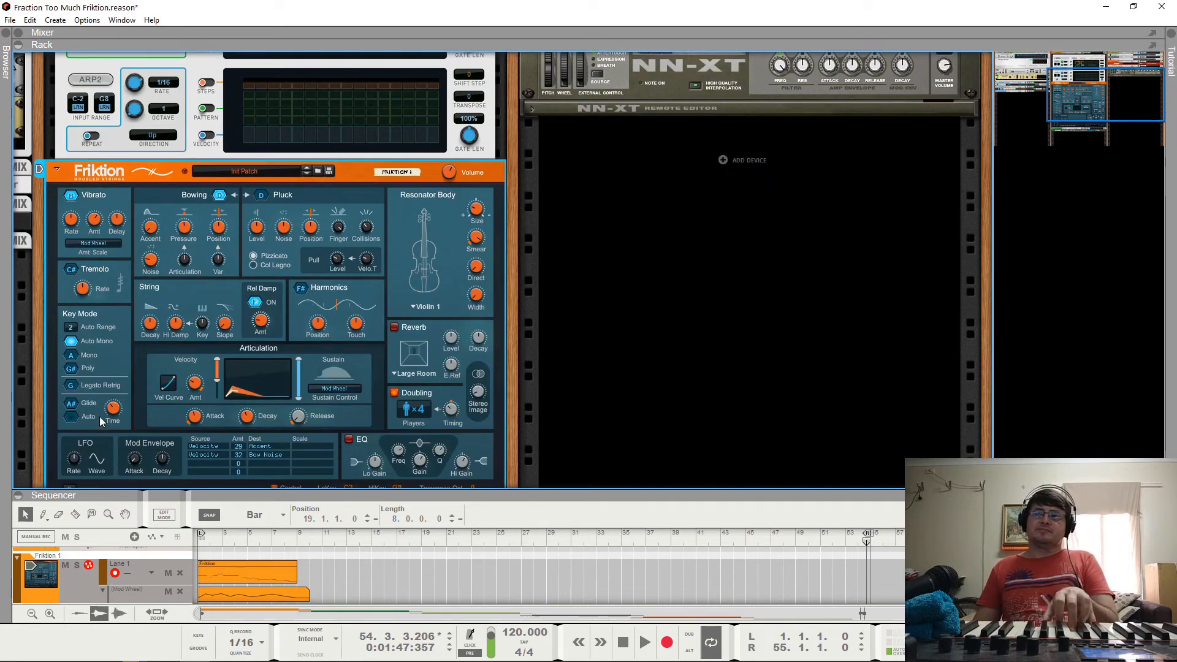
left_click(76, 418)
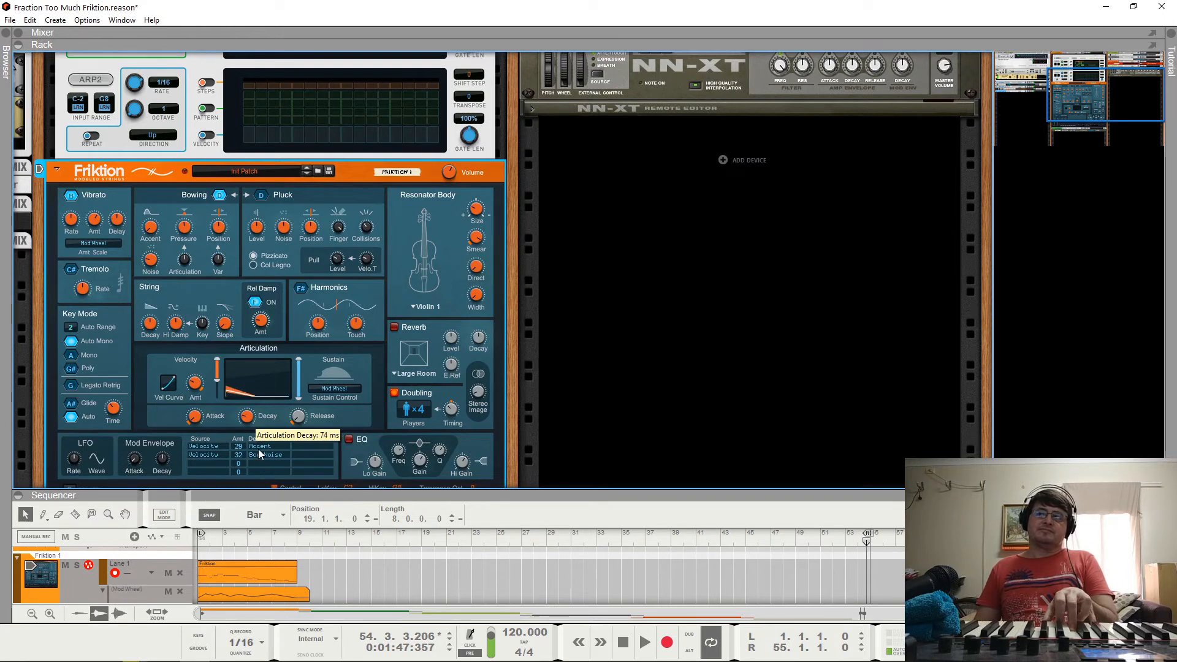
Adjust Friktion's articulation decay and bow noise, comparing the sound with Rel Damp switched off and back on.
left_click_drag(251, 418, 256, 286)
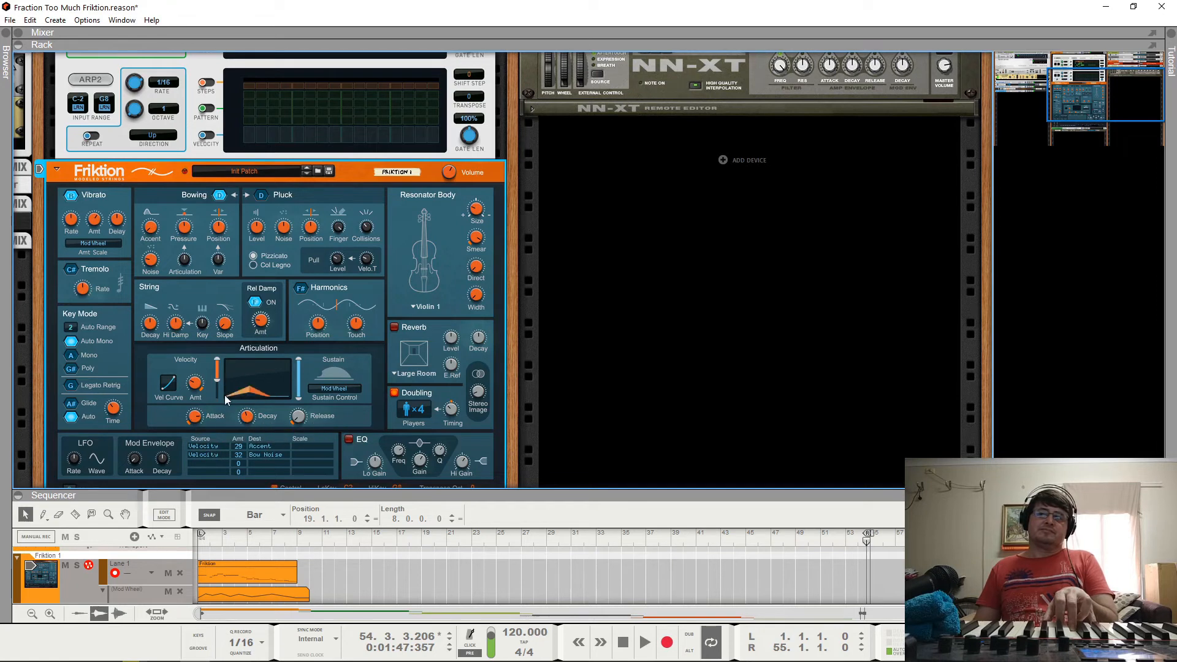
left_click(255, 303)
left_click(256, 304)
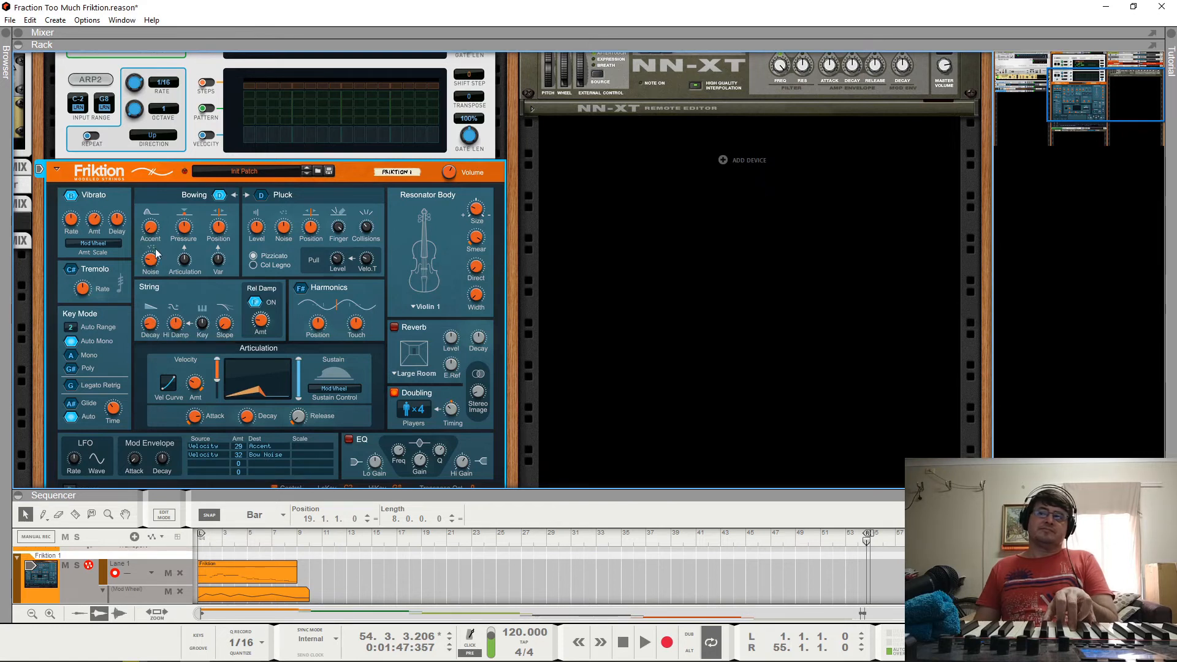
mouse_move(151, 258)
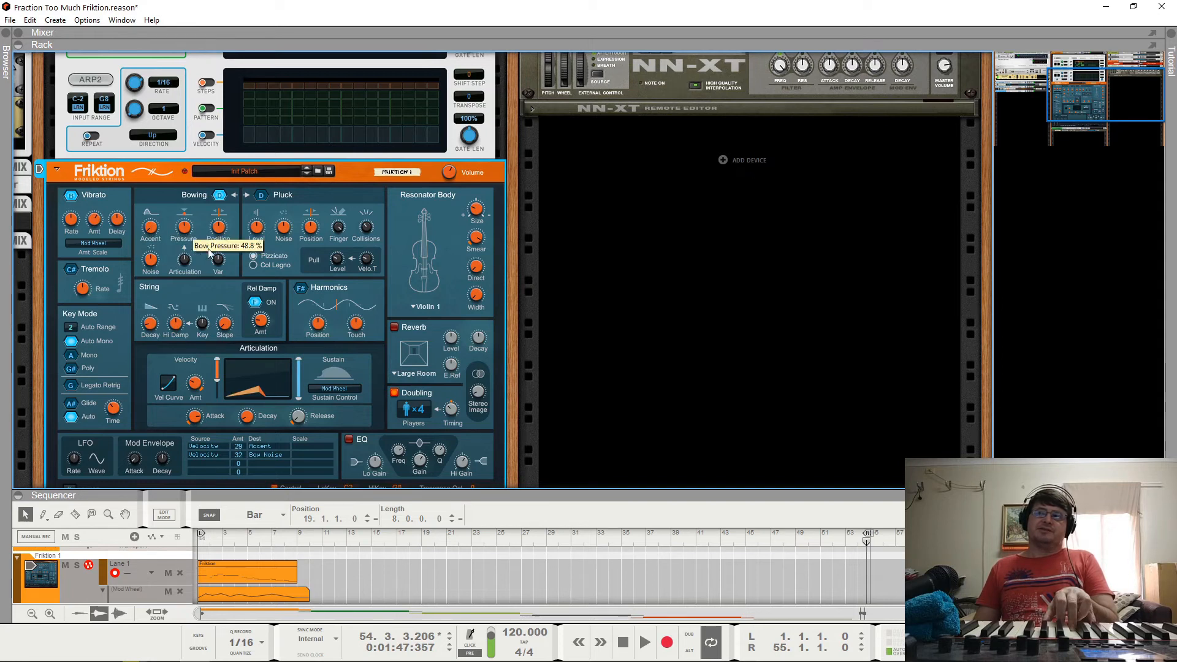
left_click_drag(151, 260, 176, 327)
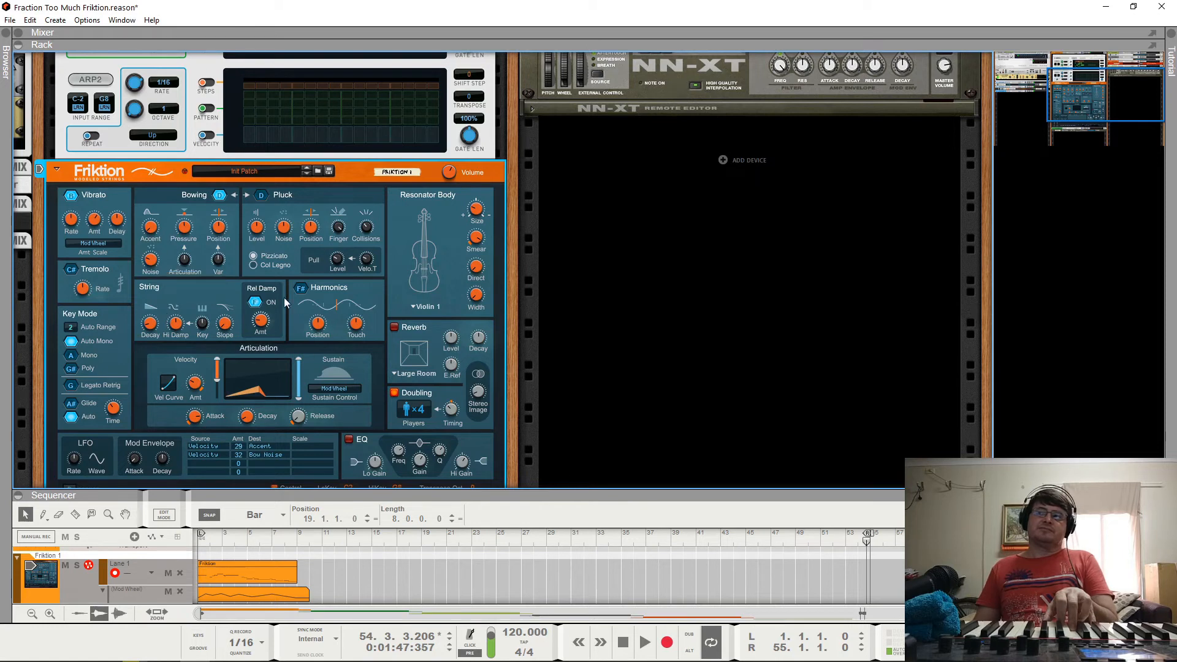
Switch Friktion to Pluck mode, select the Col Legno option and return to Bowing.
left_click(262, 196)
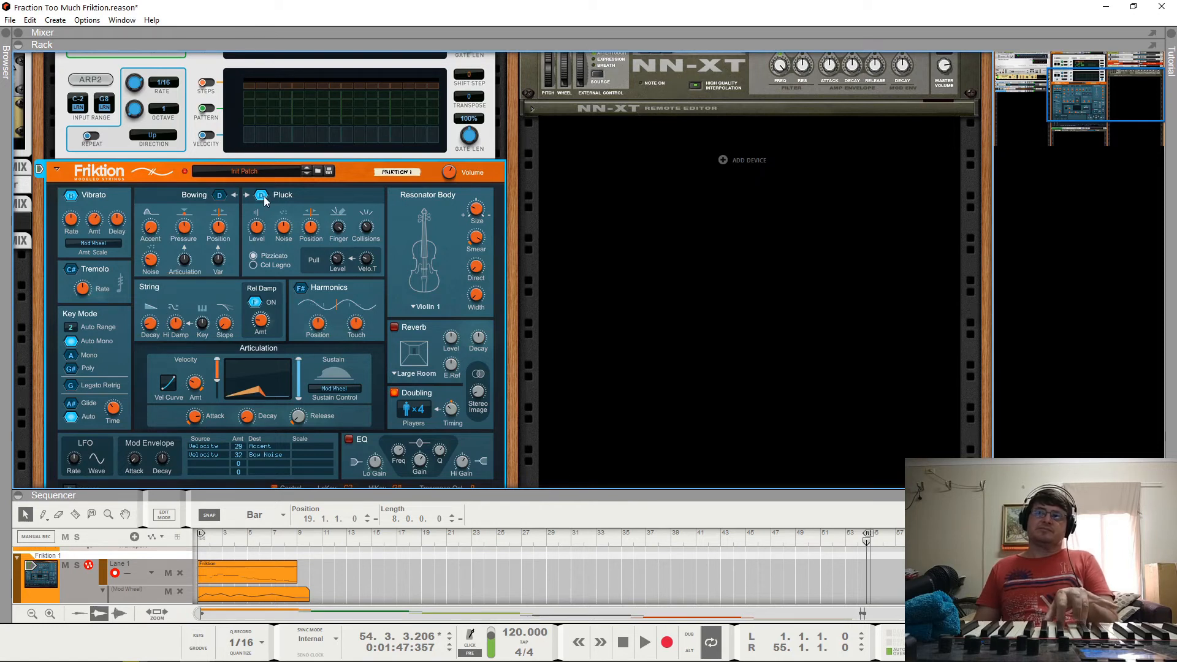
left_click(268, 265)
left_click(220, 195)
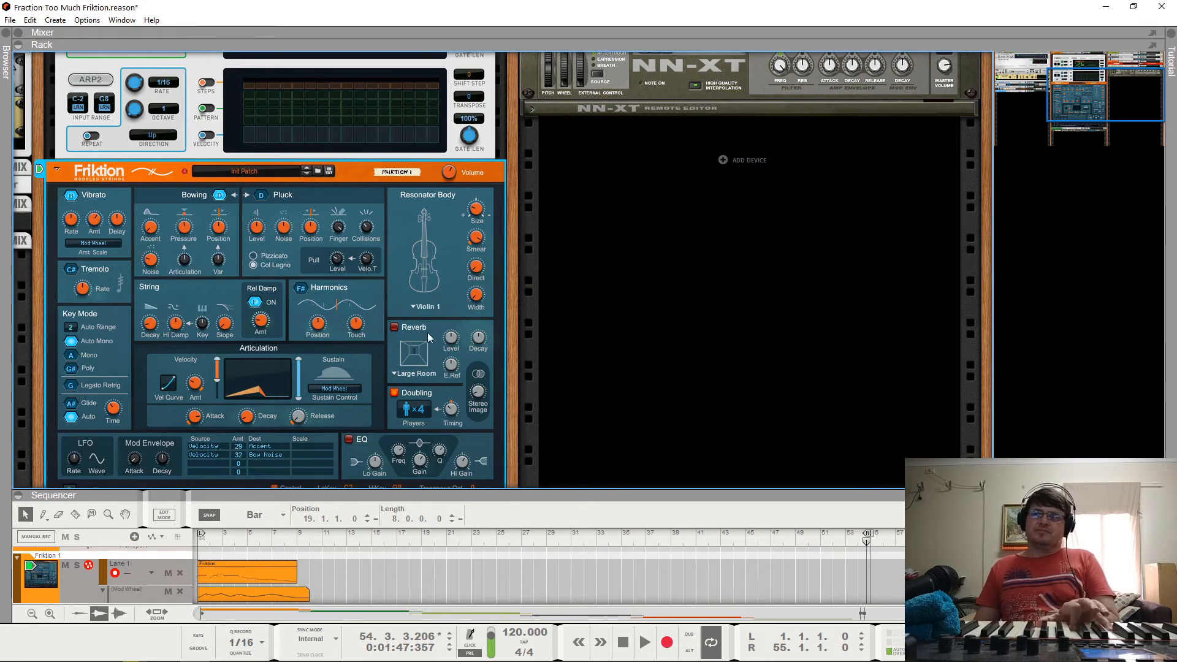
Compare Friktion with Doubling off and on, and adjust the Stereo Image amount.
left_click(395, 394)
left_click(395, 394)
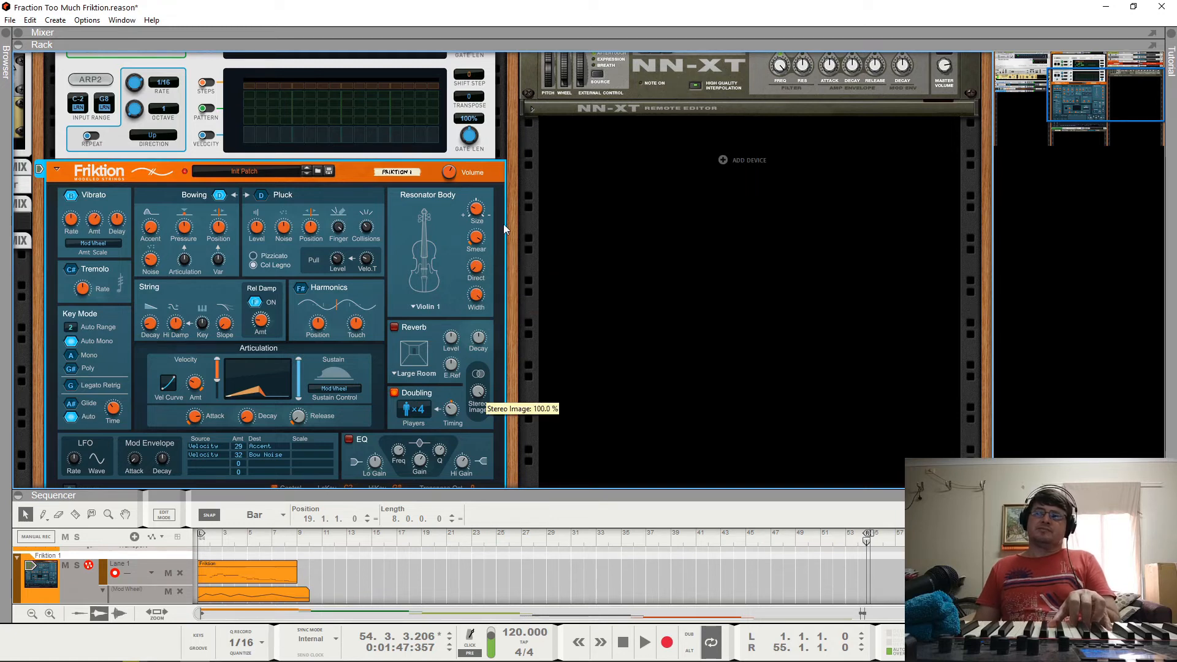
left_click_drag(477, 391, 496, 479)
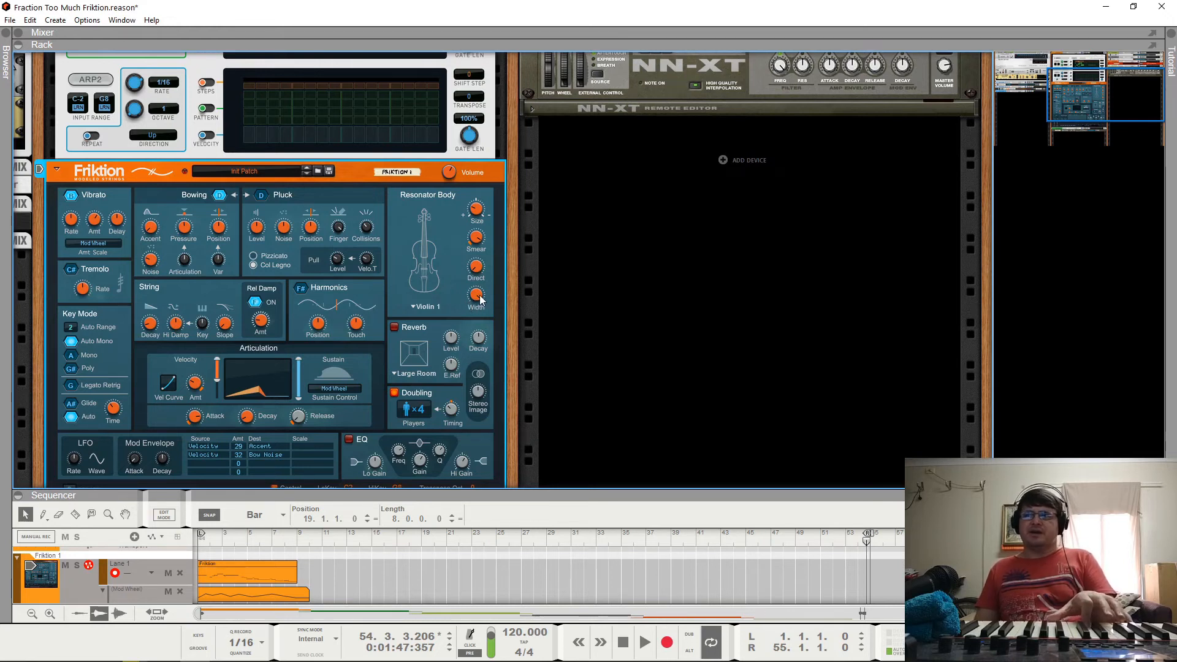
mouse_move(480, 299)
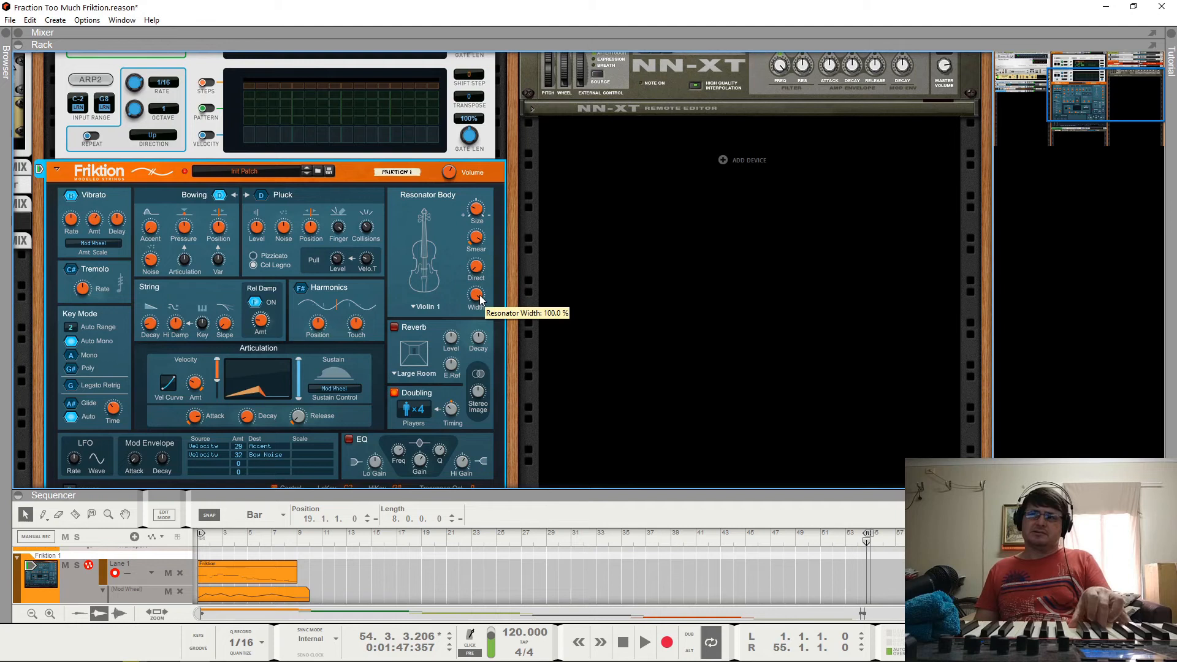
Lower the articulation envelope's velocity slider to its minimum and adjust the String Decay.
left_click_drag(220, 375, 229, 518)
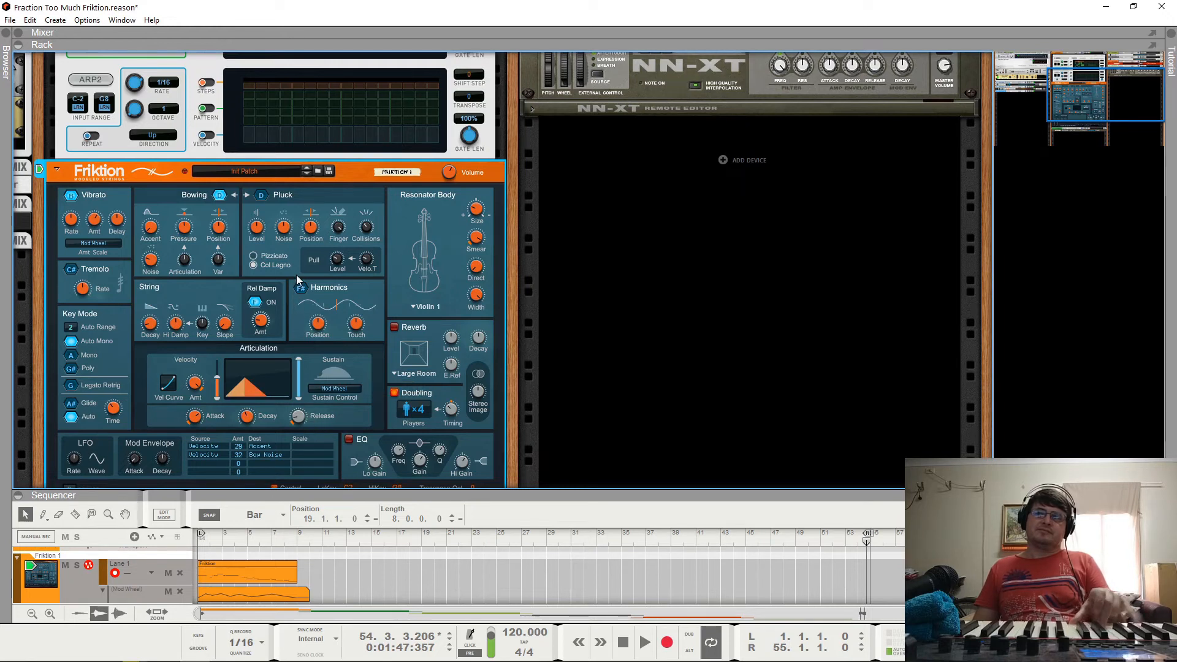
left_click_drag(157, 305, 150, 253)
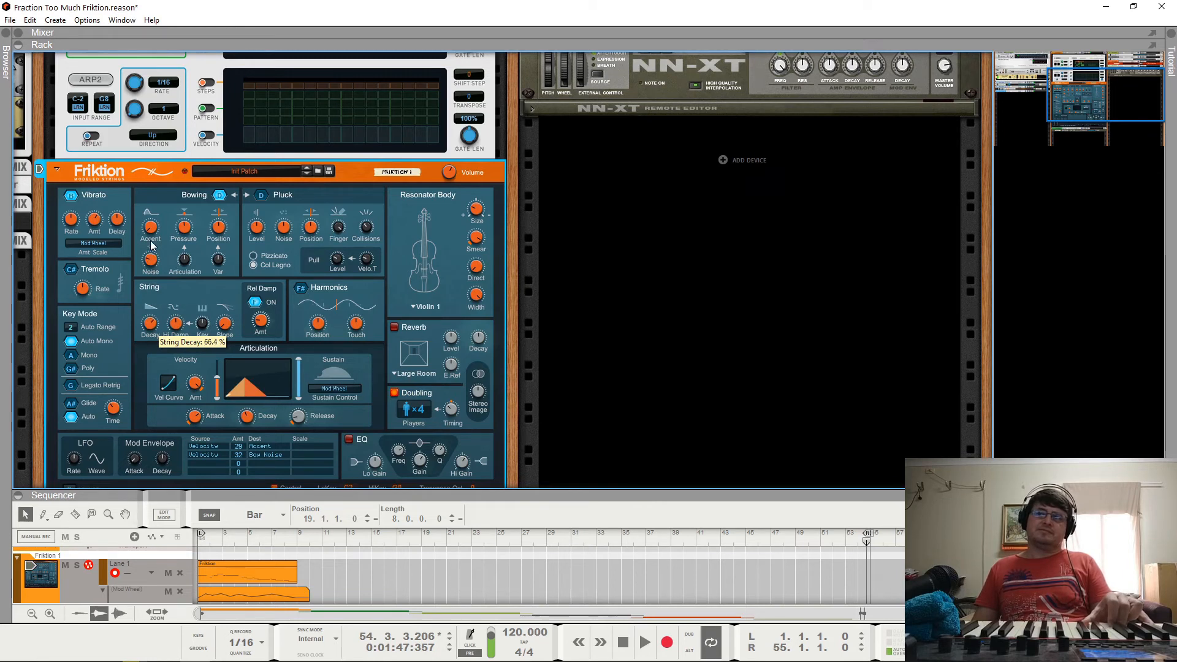
left_click_drag(185, 348, 187, 358)
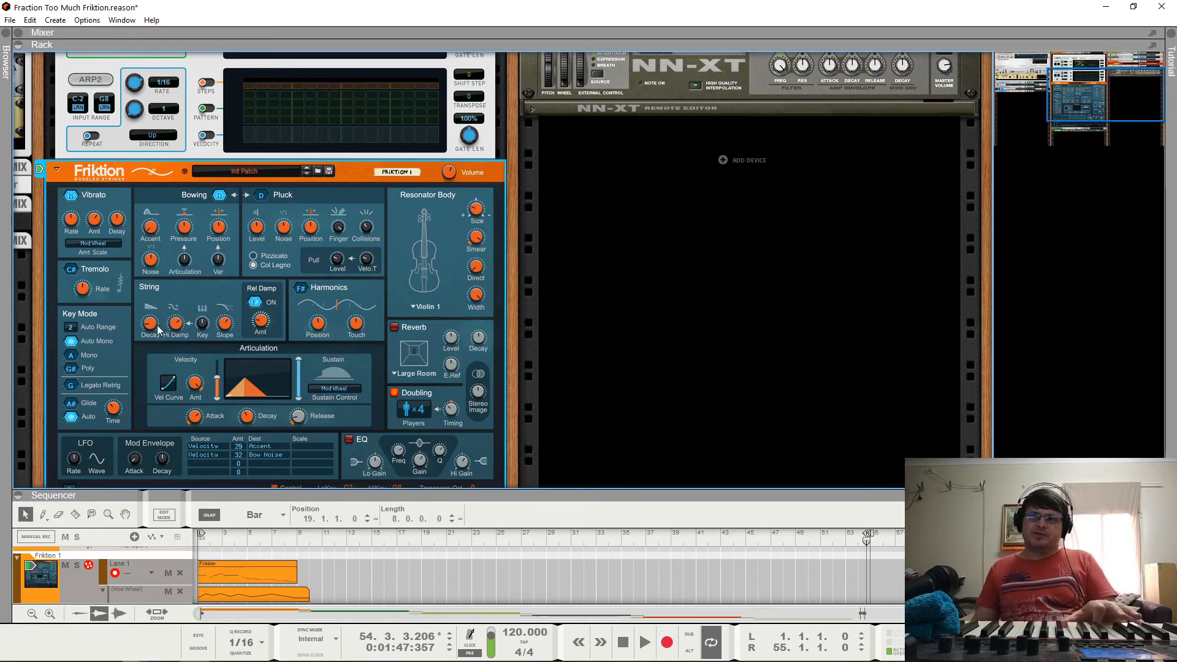
Refine the bowed tone with Bow Noise at 27.4 %, Bow Position at 0.00 % and an adjusted string Slope.
left_click_drag(153, 274, 166, 382)
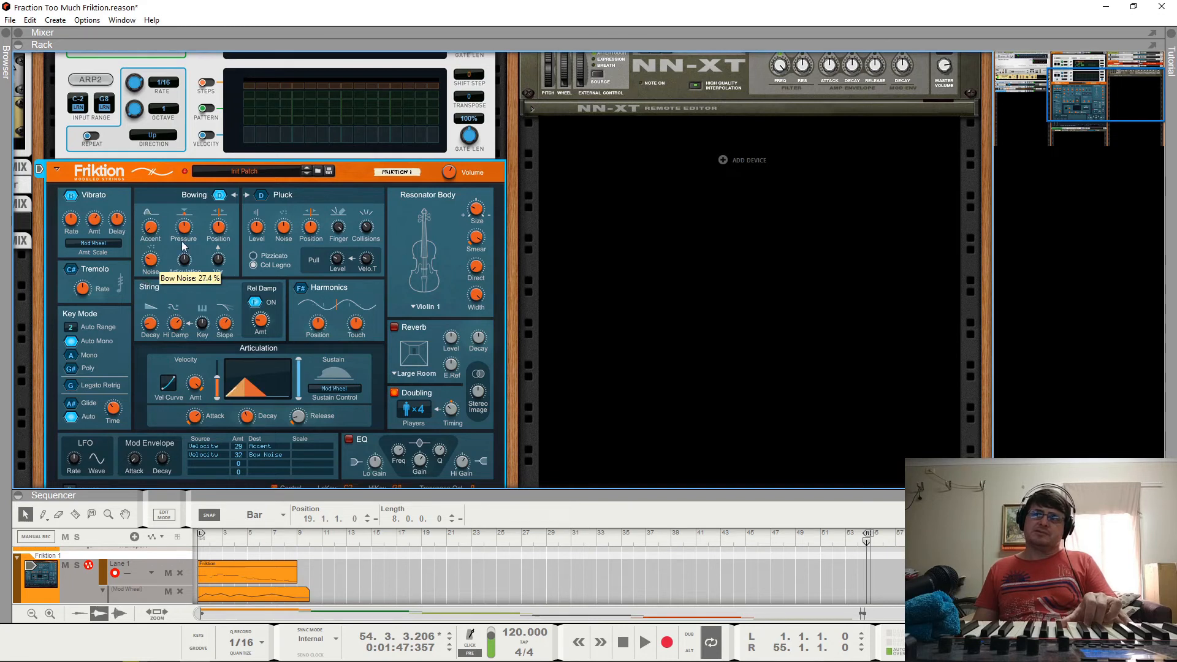
mouse_move(187, 235)
left_mouse_down()
mouse_move(194, 311)
mouse_move(205, 184)
mouse_move(204, 232)
left_mouse_up()
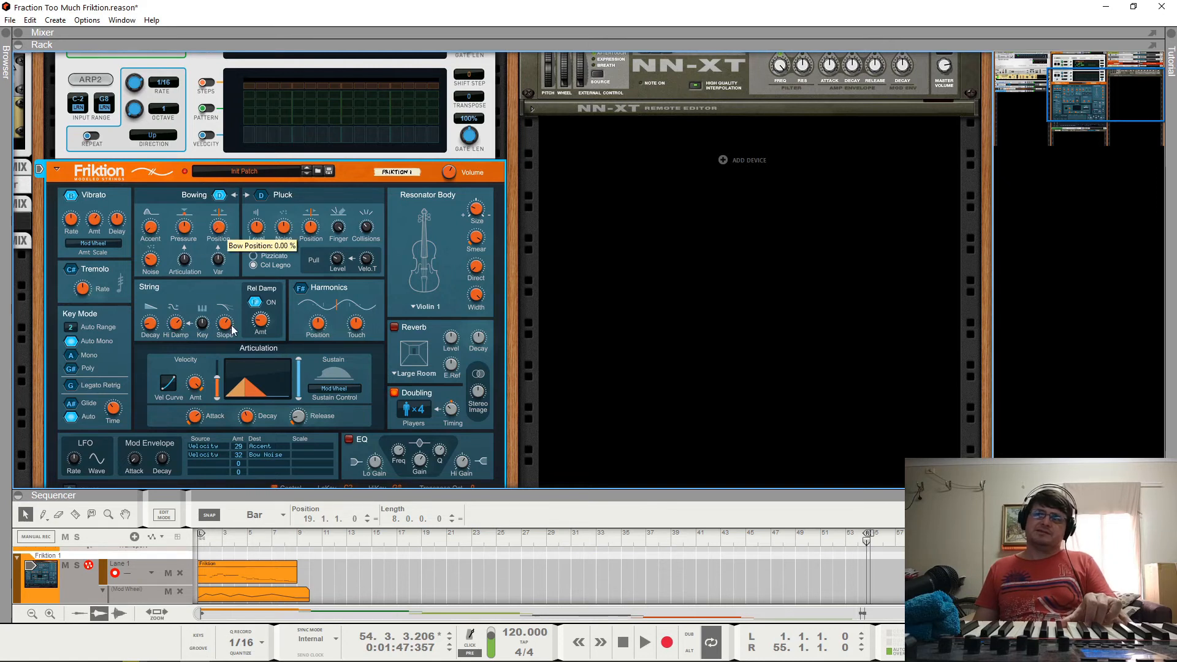
left_click_drag(233, 331, 223, 229)
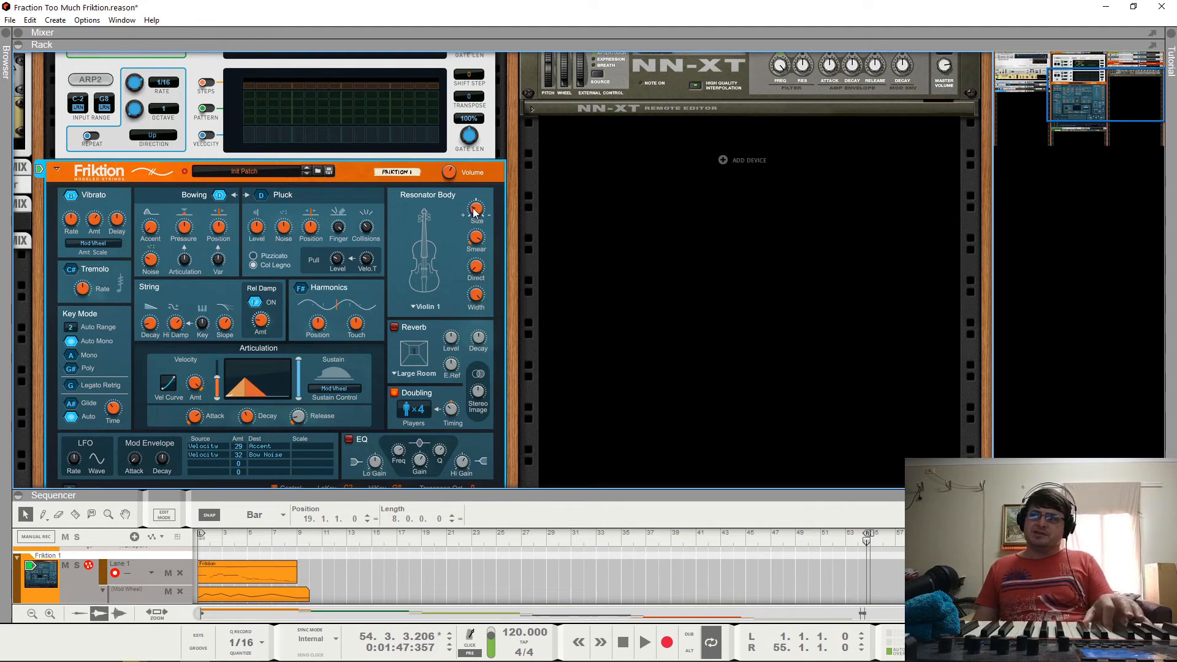
Switch Friktion's resonator body to Cello 1 and try Transpose Oct at -1 before returning it to 0.
left_click(420, 308)
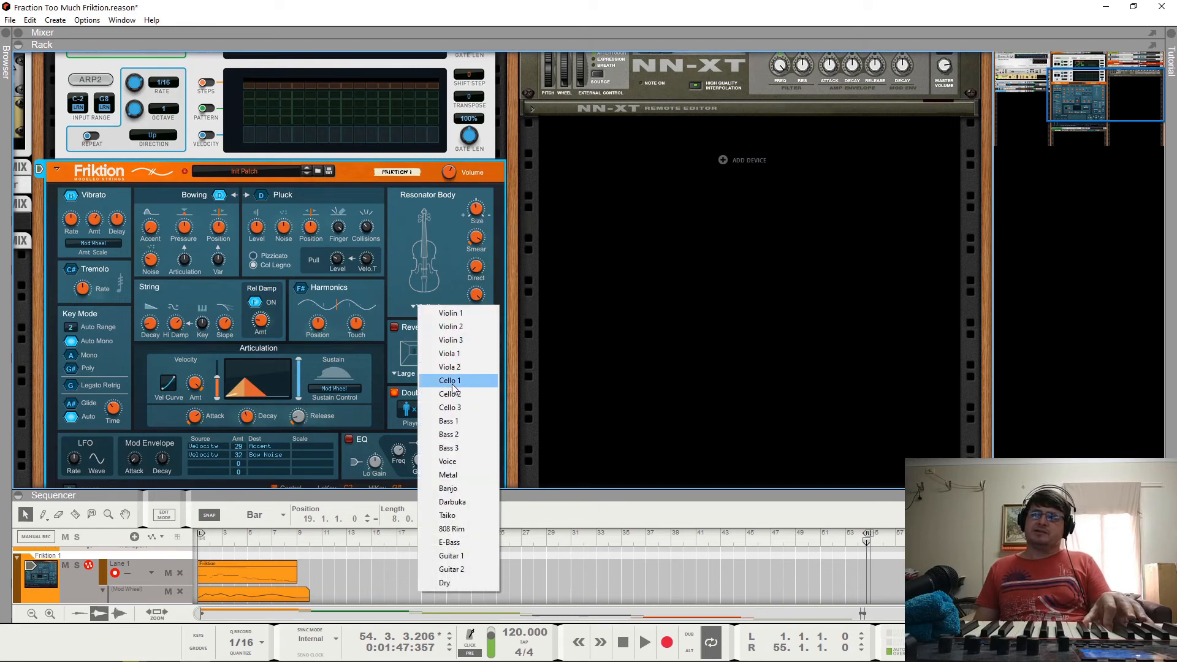
left_click(485, 382)
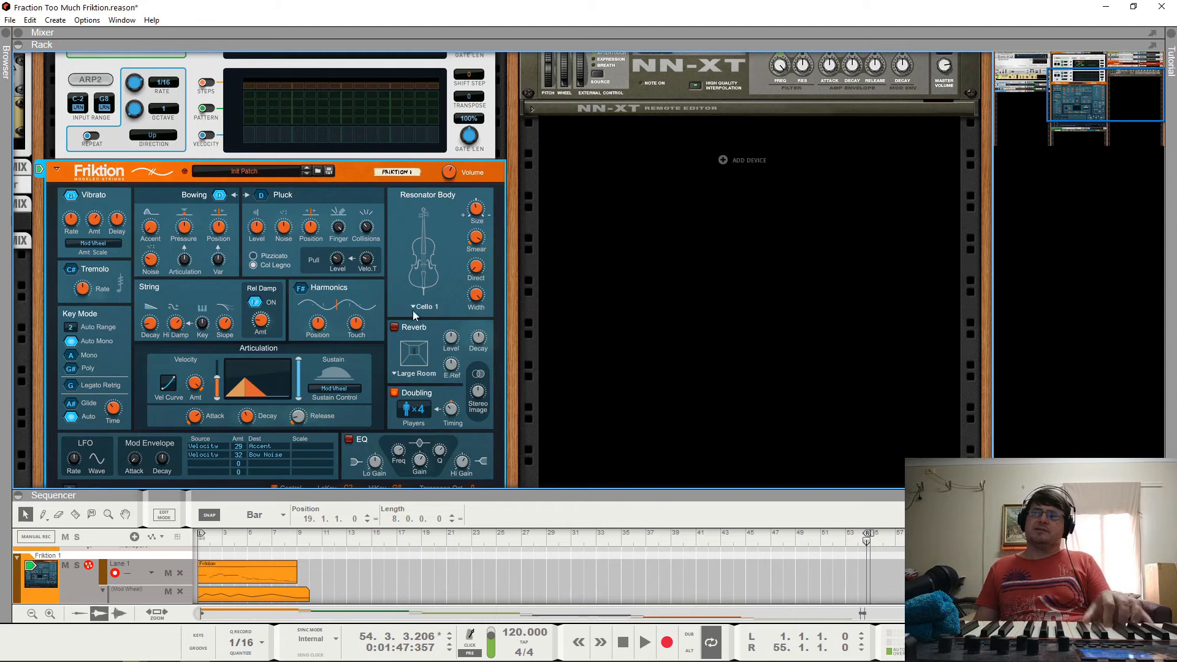
scroll(418, 311, "down", 2)
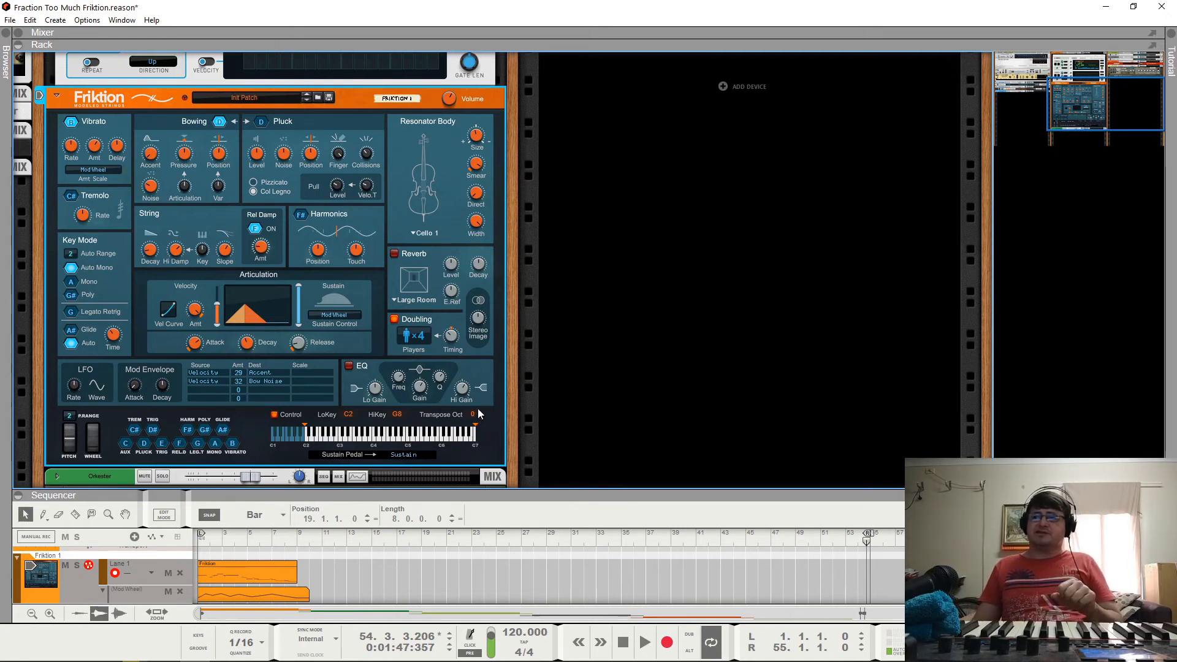
left_click_drag(474, 424, 473, 439)
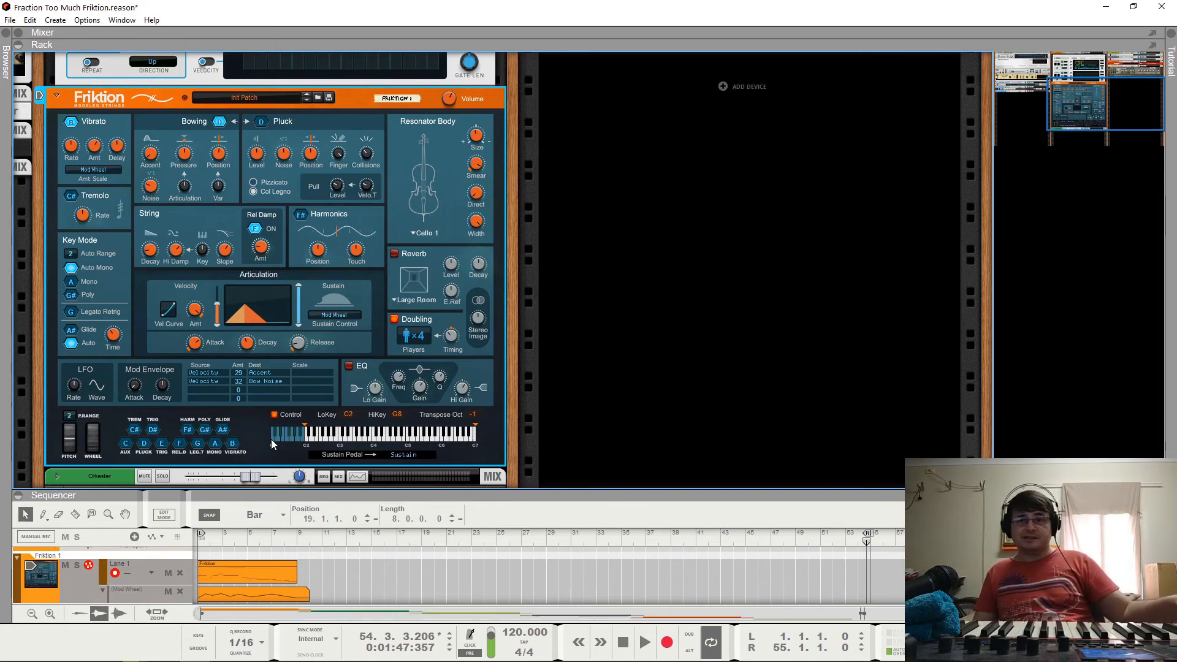
left_click(473, 415)
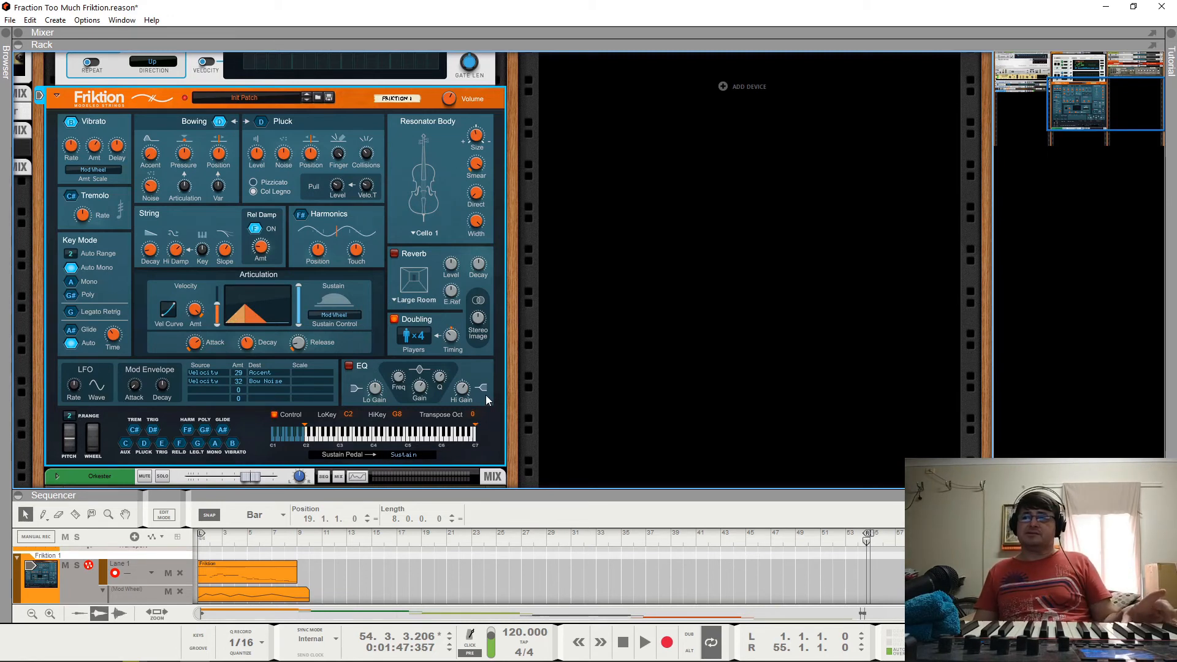
left_click_drag(484, 410, 485, 420)
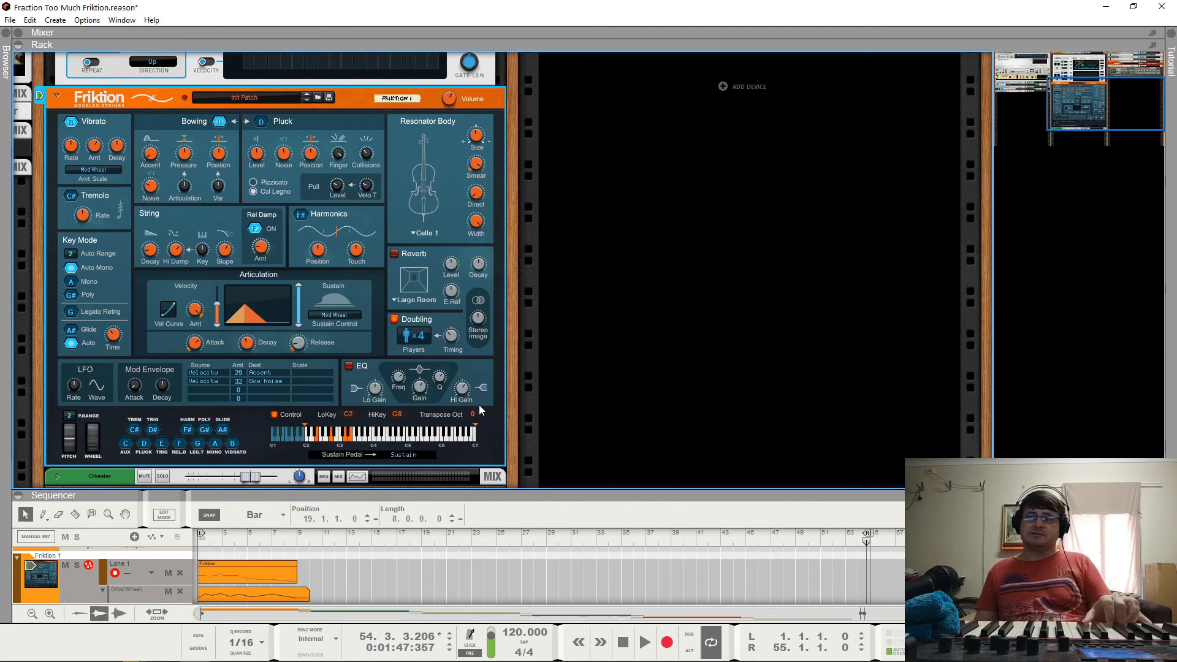
Switch the resonator body to Bass 1, try Transpose Oct at -2 and settle it on -1.
left_click(422, 232)
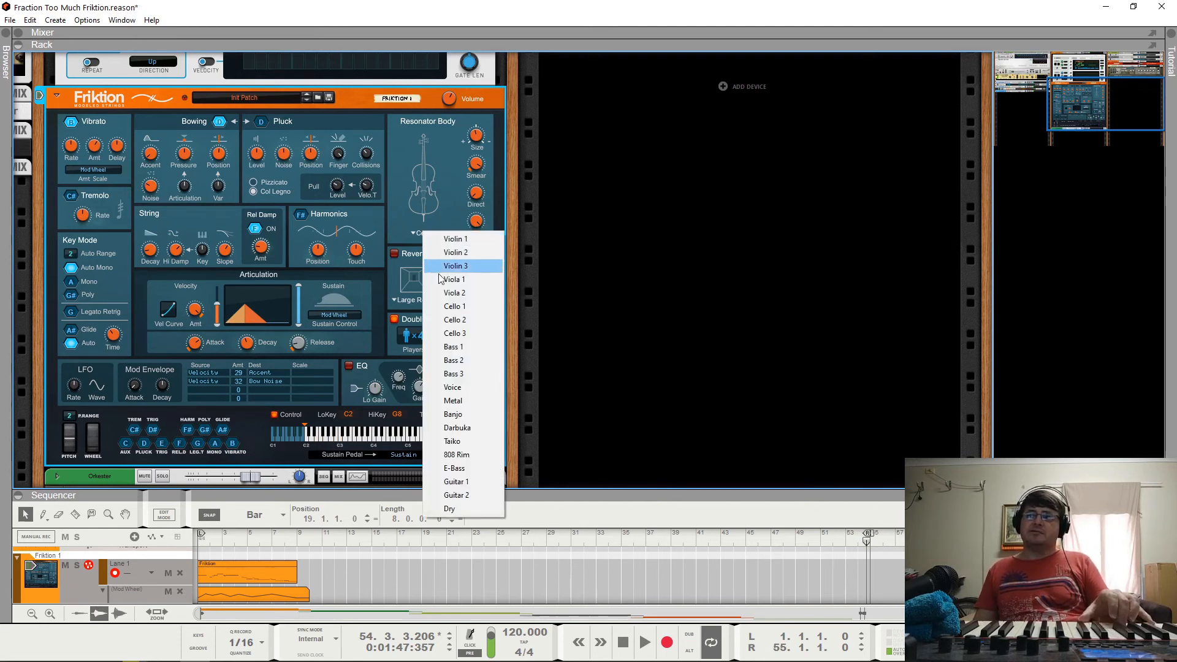
left_click(468, 348)
left_click_drag(476, 417, 476, 422)
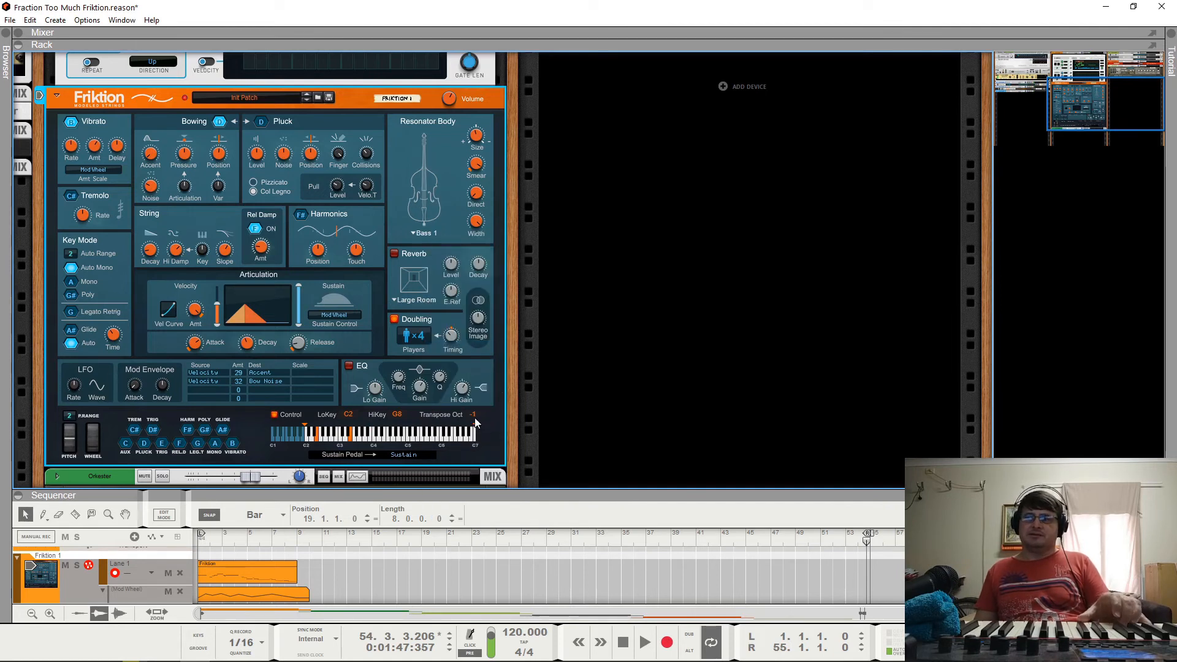
left_click_drag(473, 415, 476, 427)
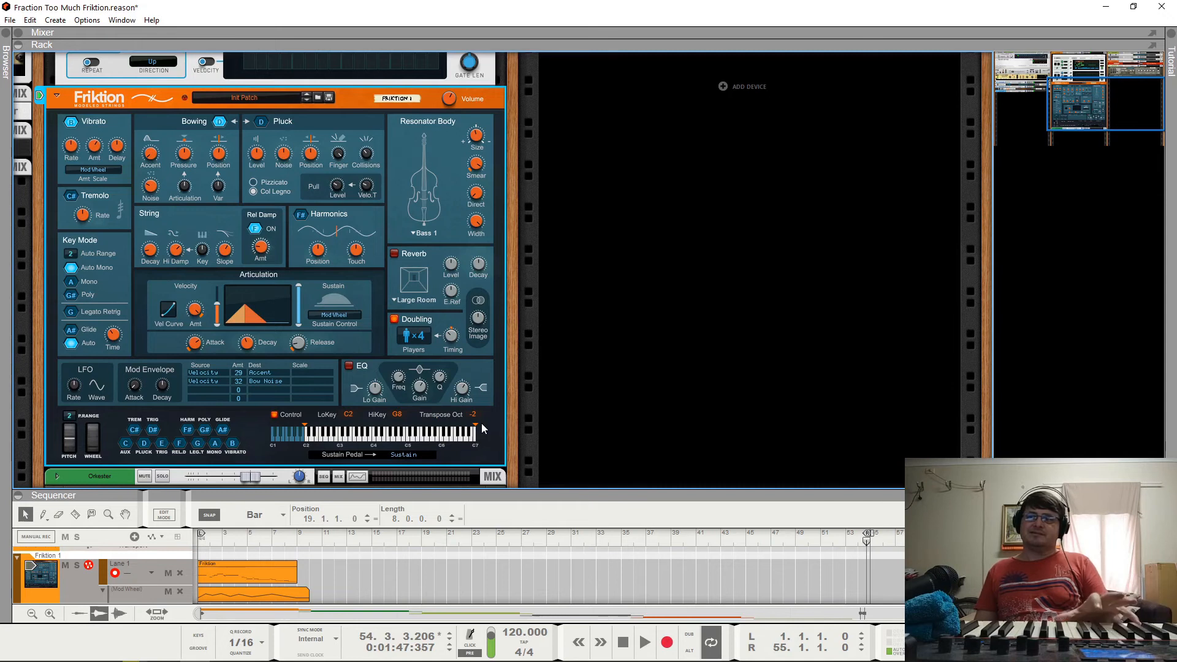
mouse_move(474, 417)
left_mouse_down()
mouse_move(486, 405)
mouse_move(477, 400)
left_mouse_up()
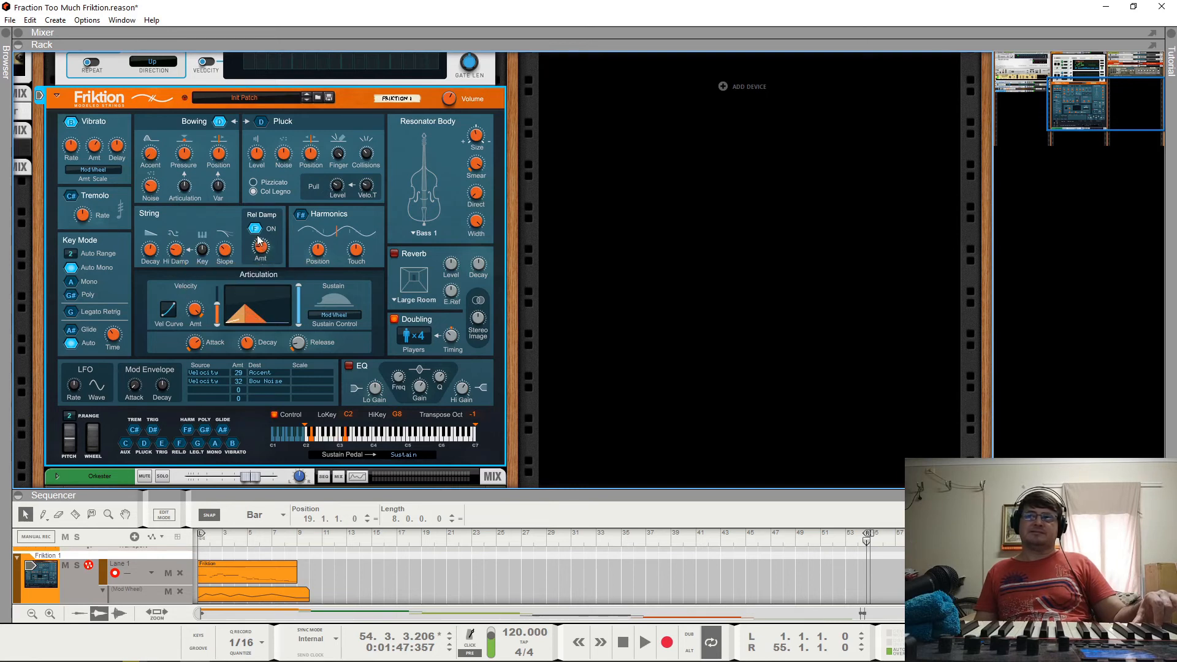
Shorten the articulation envelope's attack, set its decay to about 126 ms and raise its velocity slider.
left_click_drag(201, 348, 202, 406)
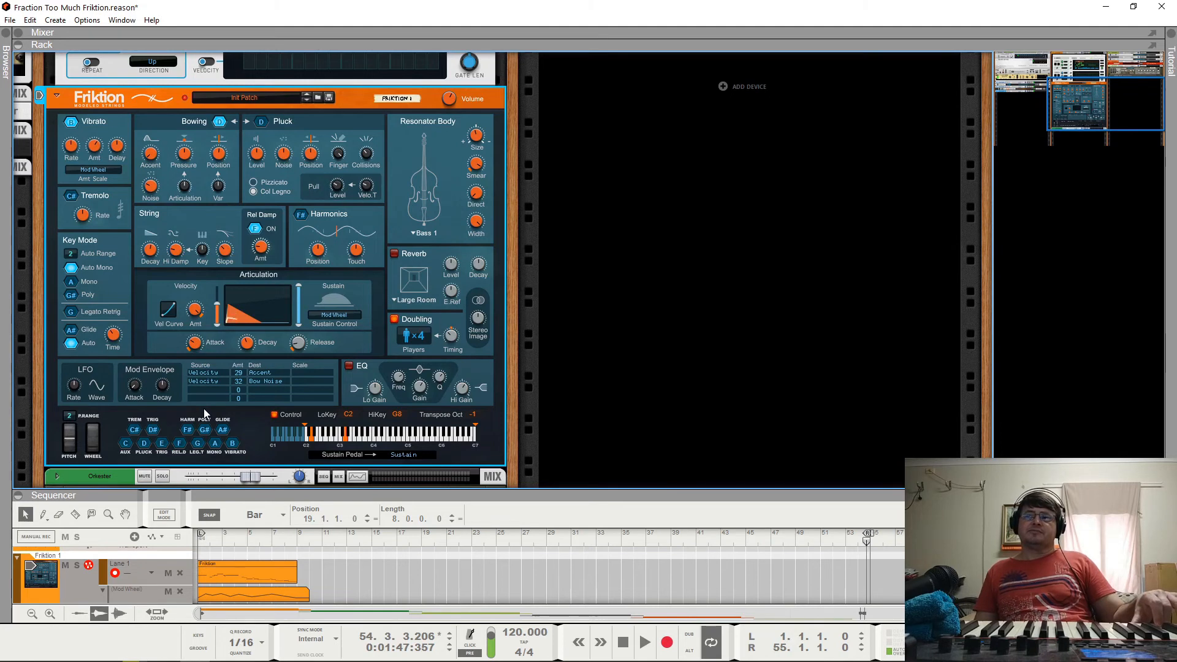
left_click_drag(247, 343, 255, 361)
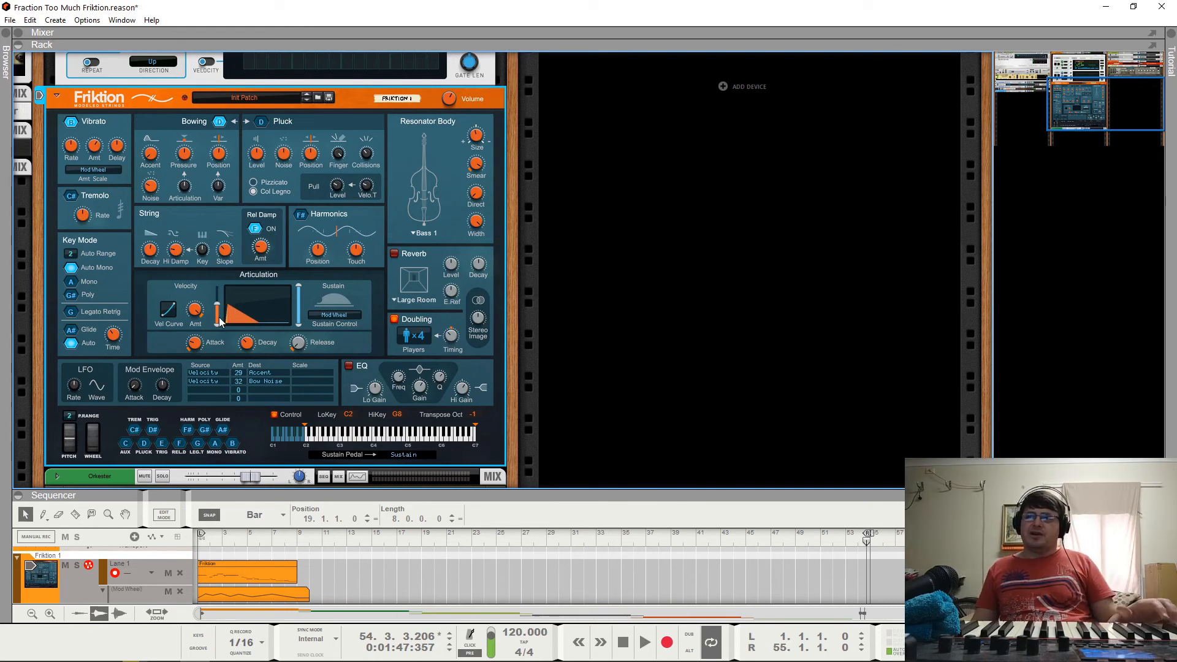
left_click_drag(218, 312, 219, 300)
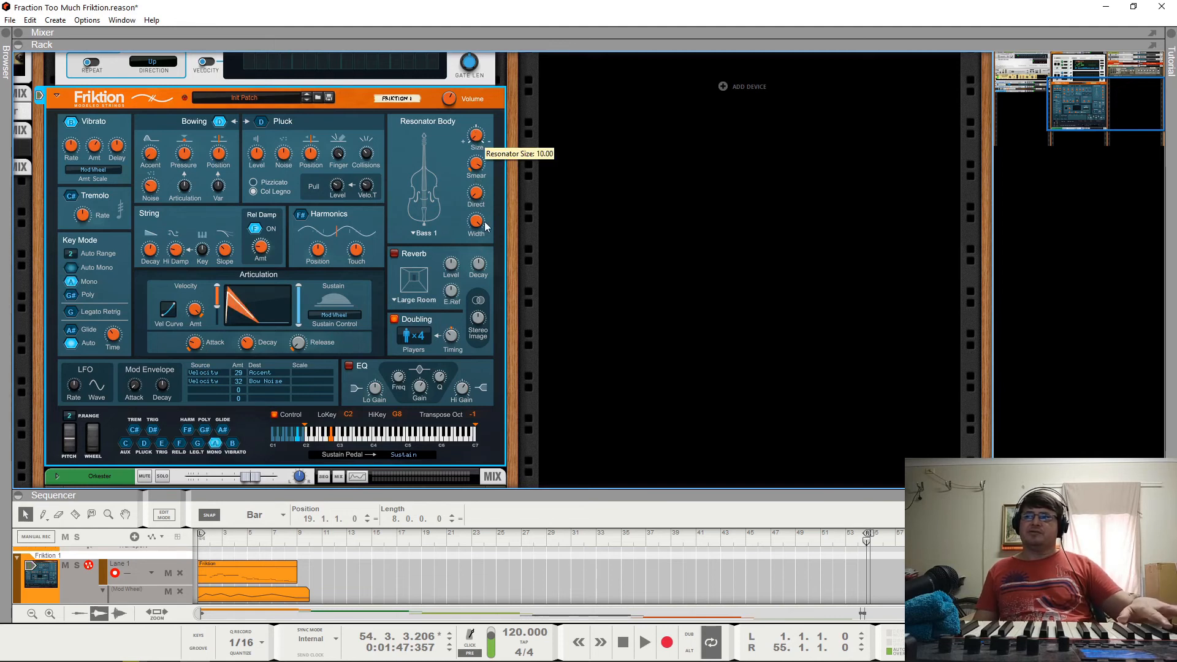
Try the resonator Size at -1.00 and reset it to 0.00, undoing and redoing to compare.
scroll(484, 130, "up", 1)
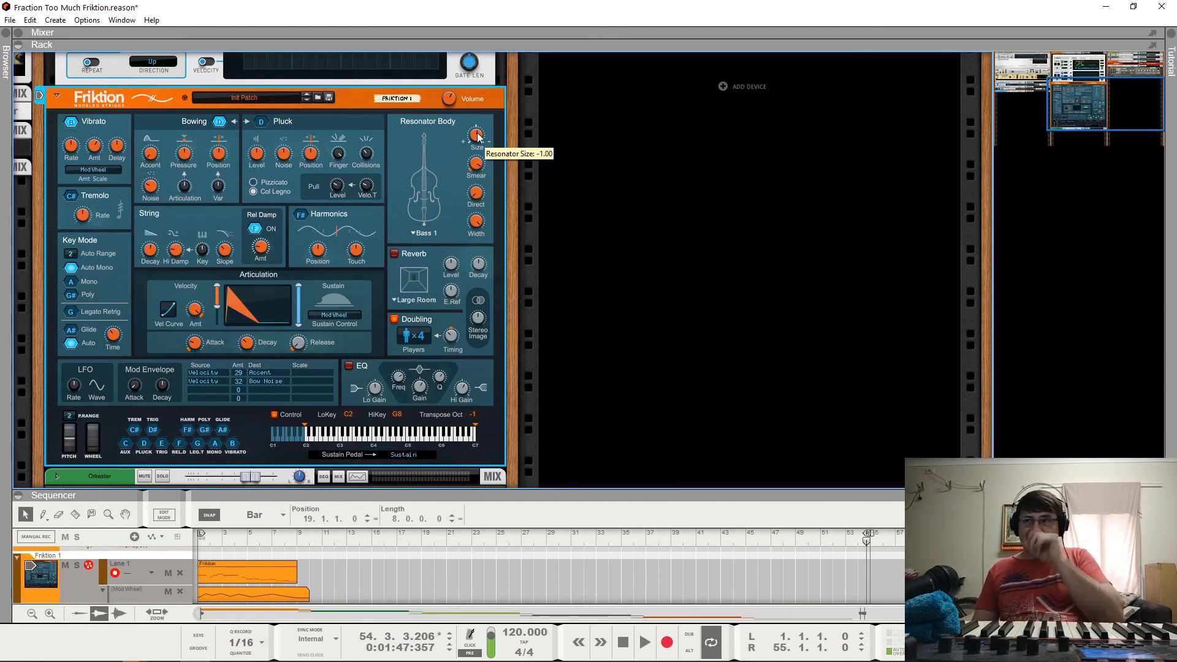
left_click(477, 140, "ctrl")
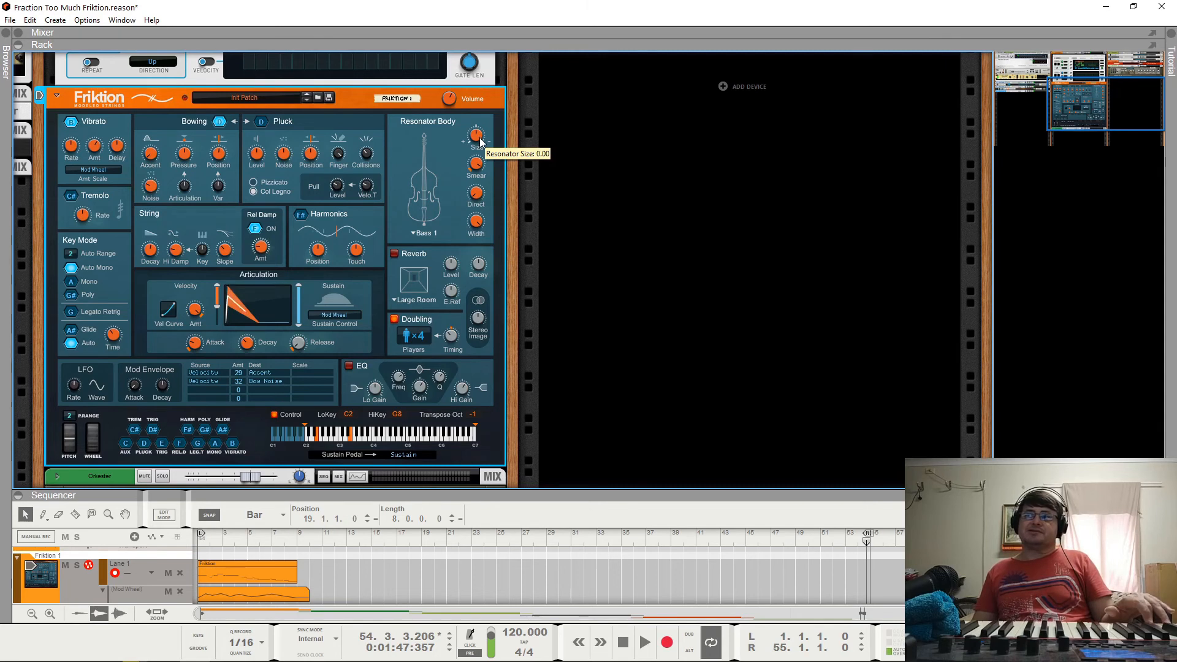
key("ctrl+z")
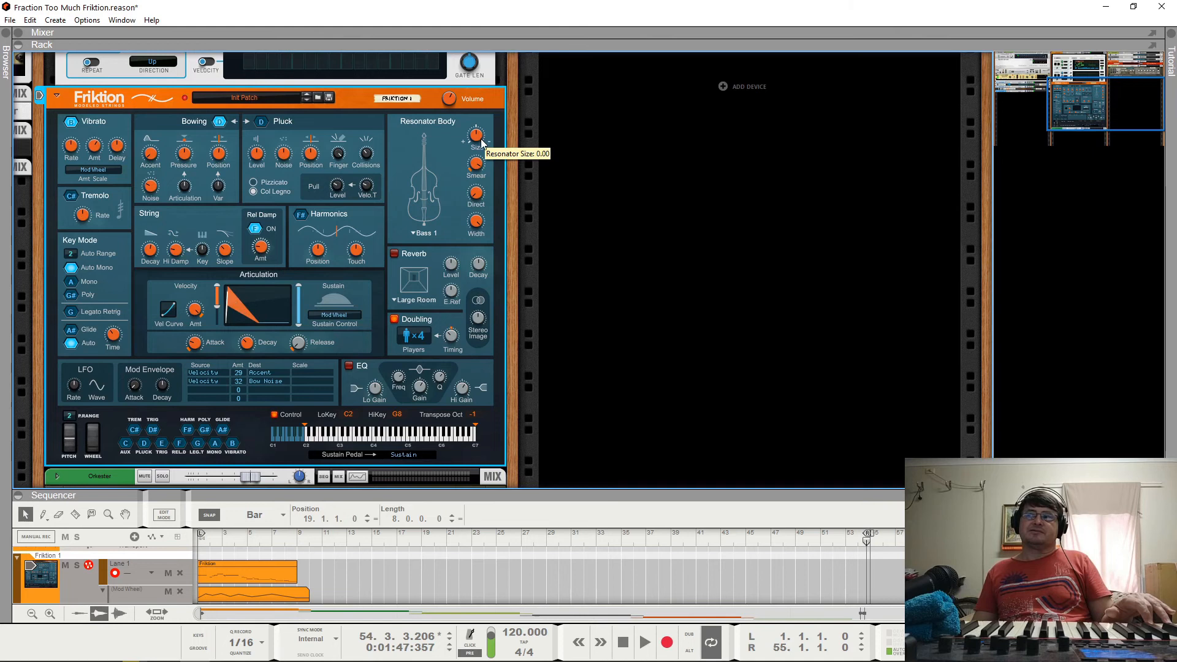
key("ctrl+y")
key("ctrl+z")
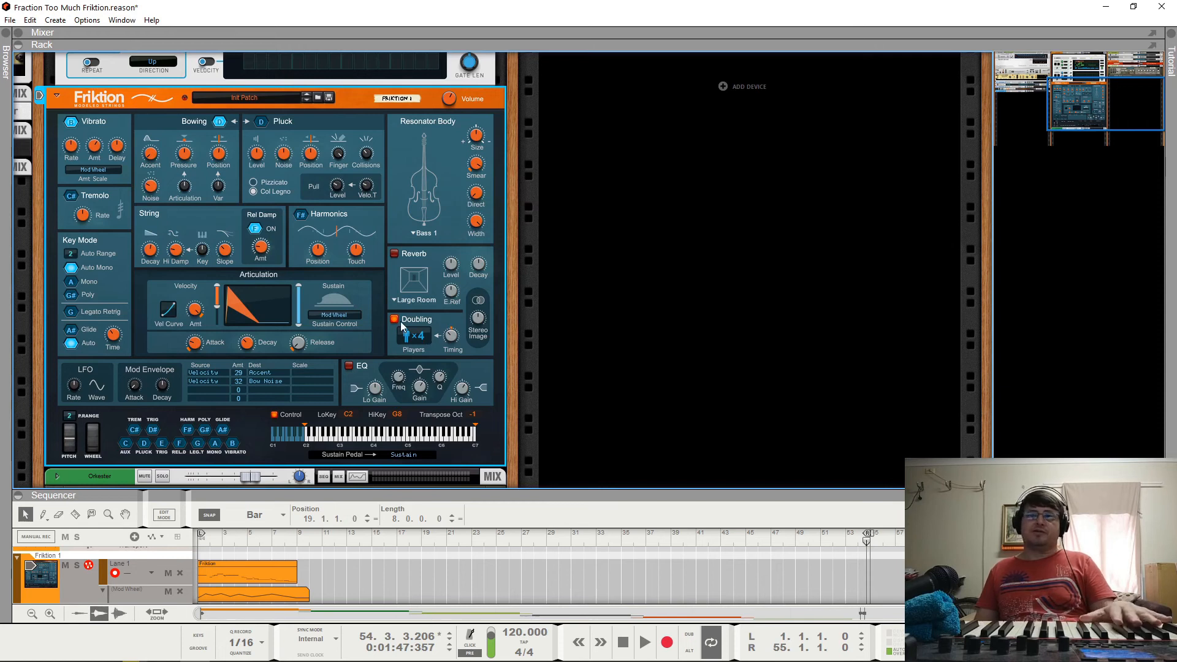
Direct keyboard input to The Orchestra in Kontakt, examine its Arpeggiator 1 engine settings and close its window.
scroll(292, 236, "up", 3)
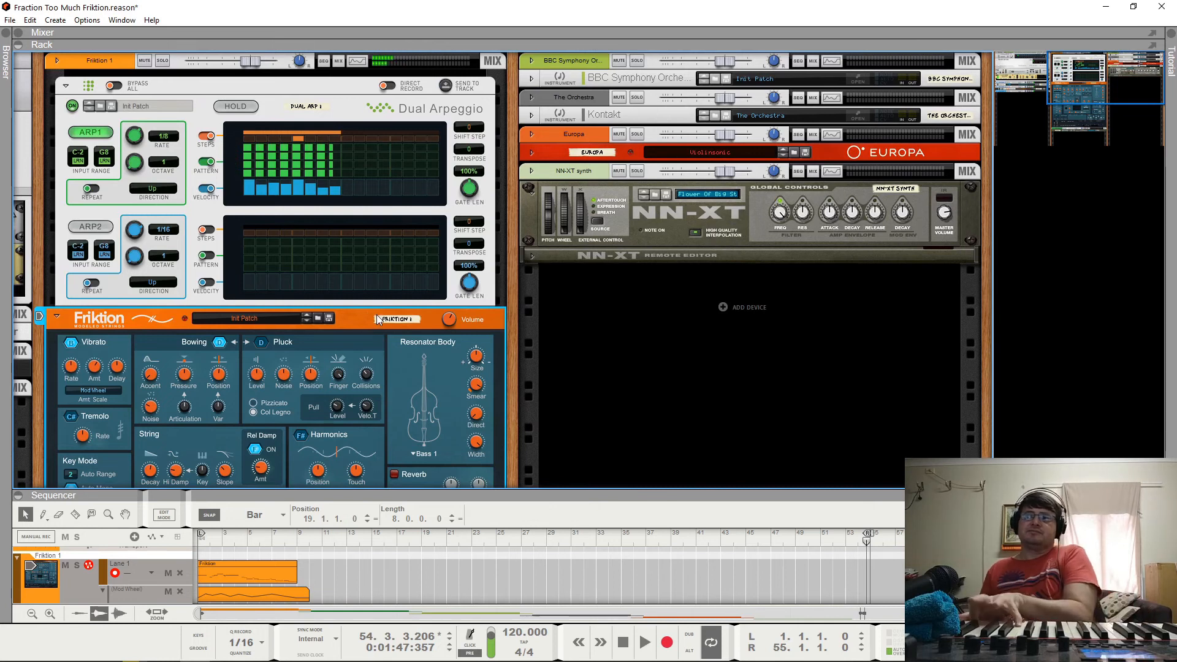
scroll(329, 279, "down", 1)
scroll(326, 285, "down", 6)
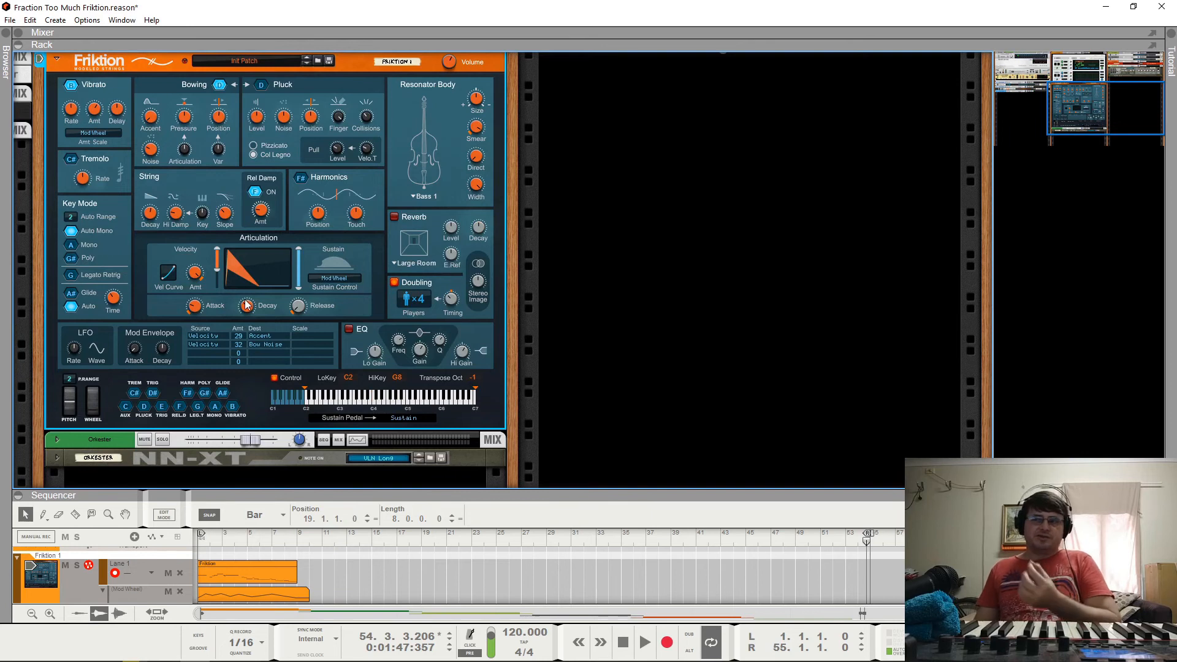
mouse_move(246, 304)
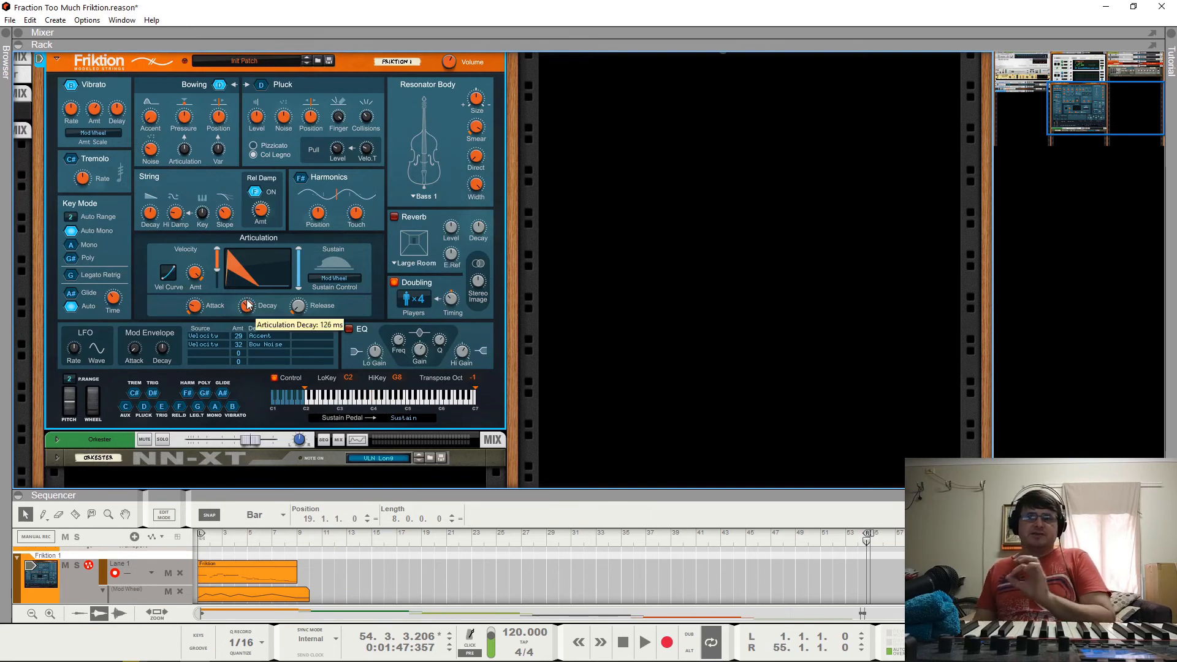
scroll(247, 305, "up", 5)
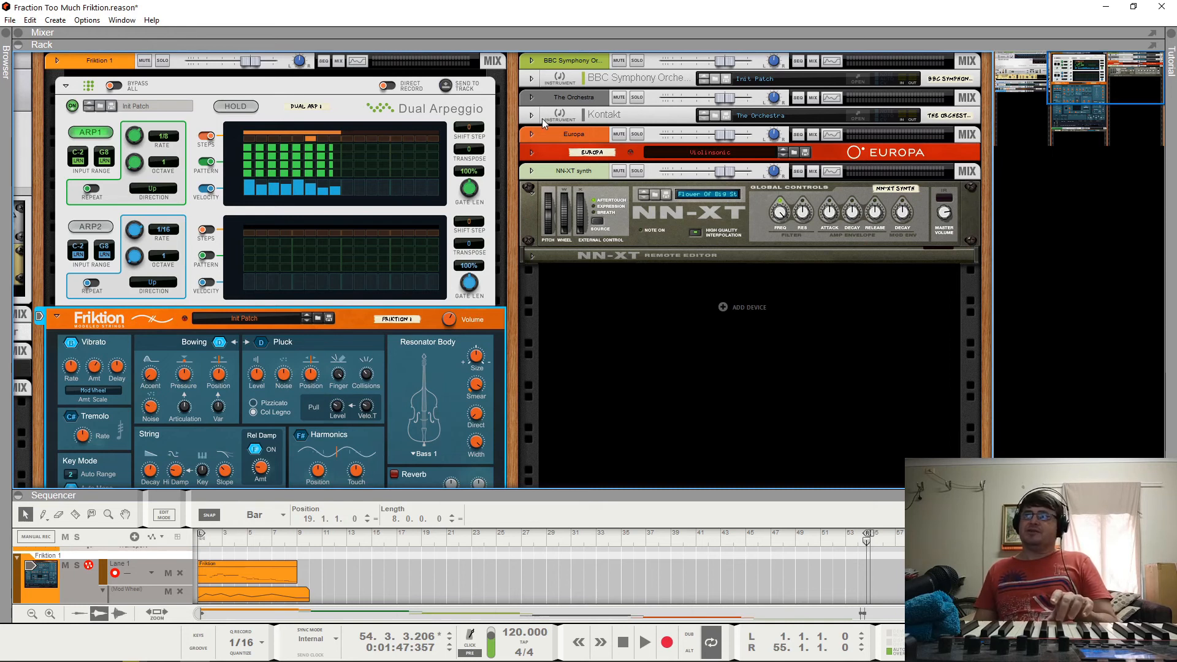
left_click(523, 121)
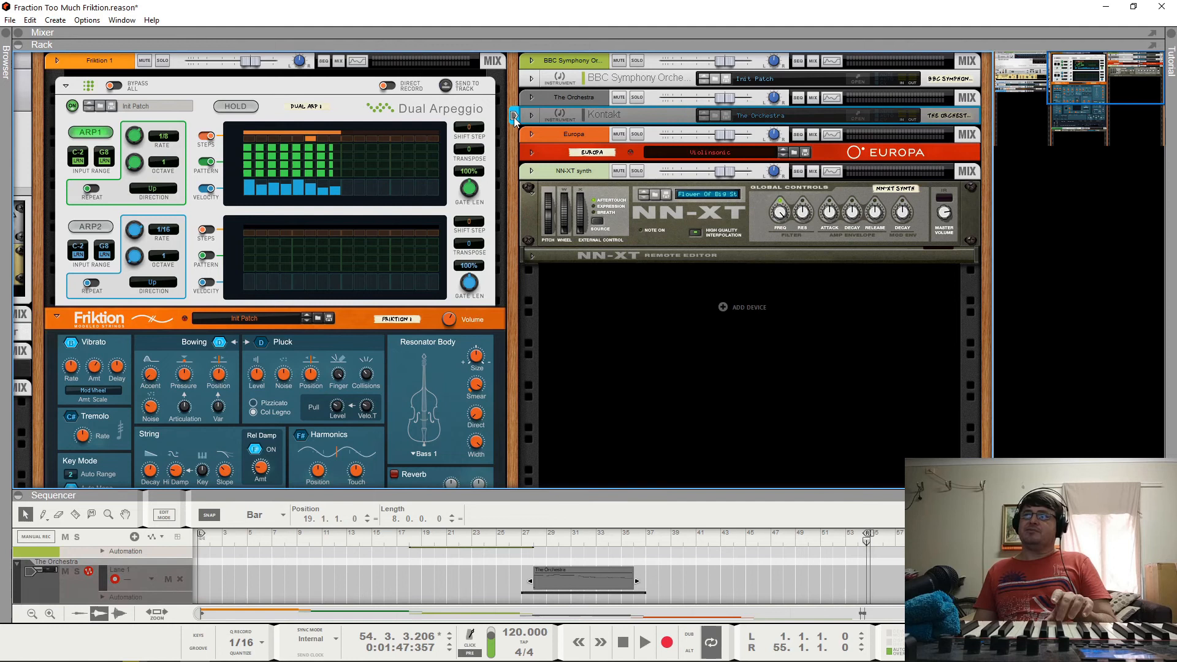
left_click(860, 118)
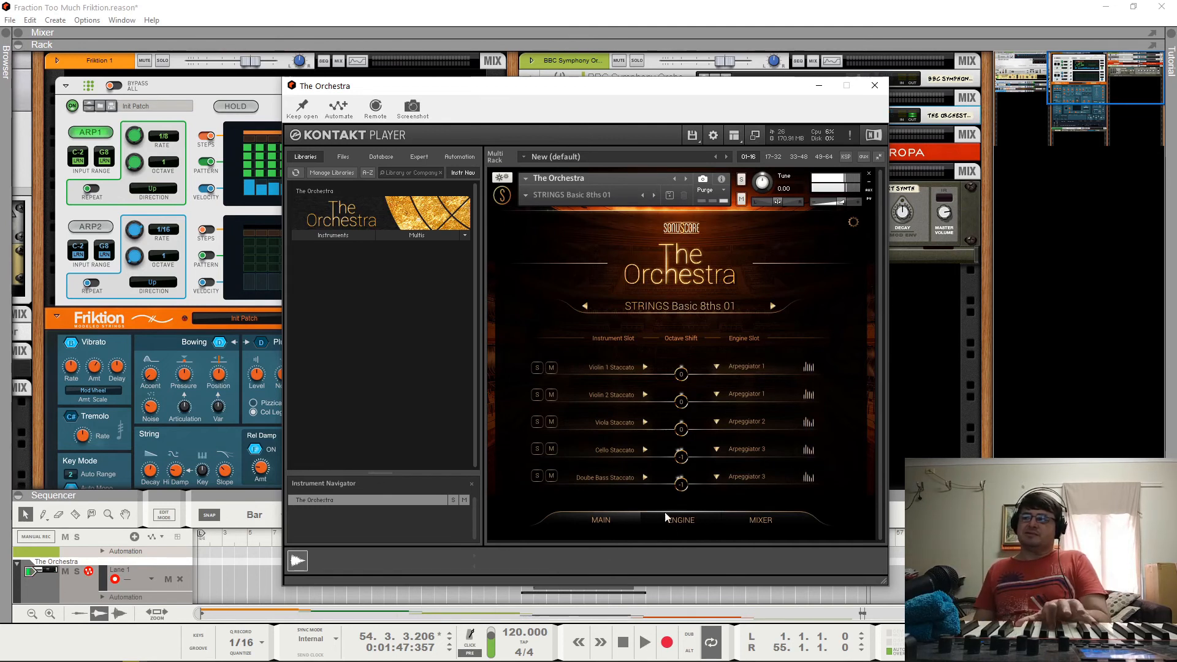
left_click(680, 520)
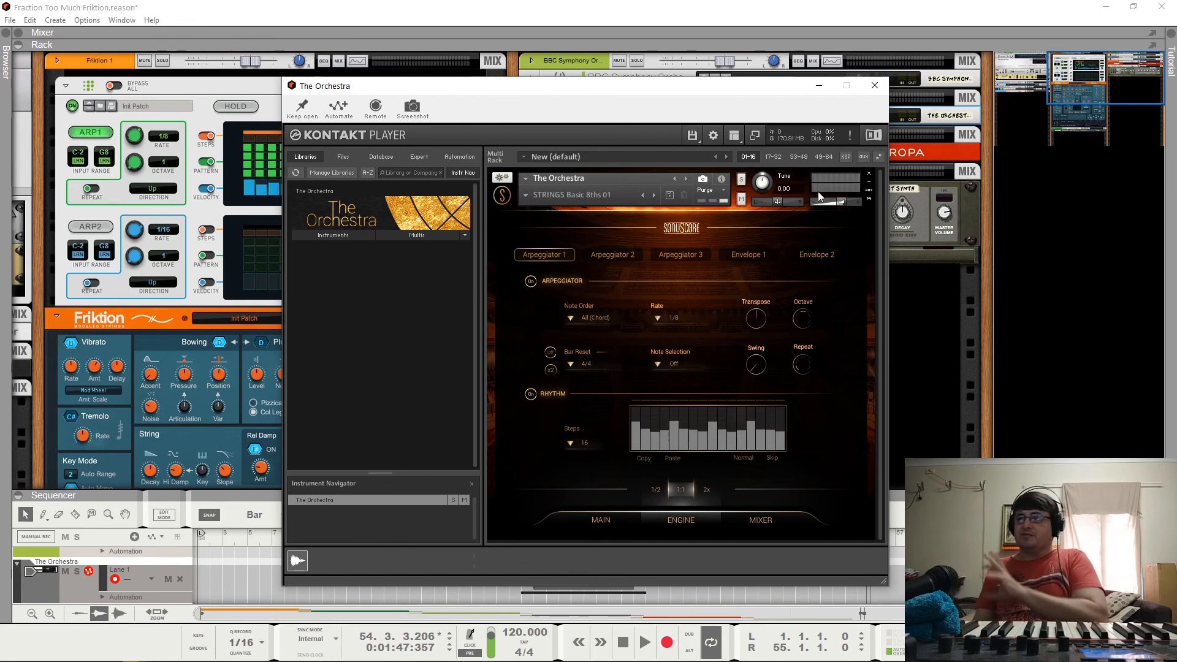
left_click(874, 85)
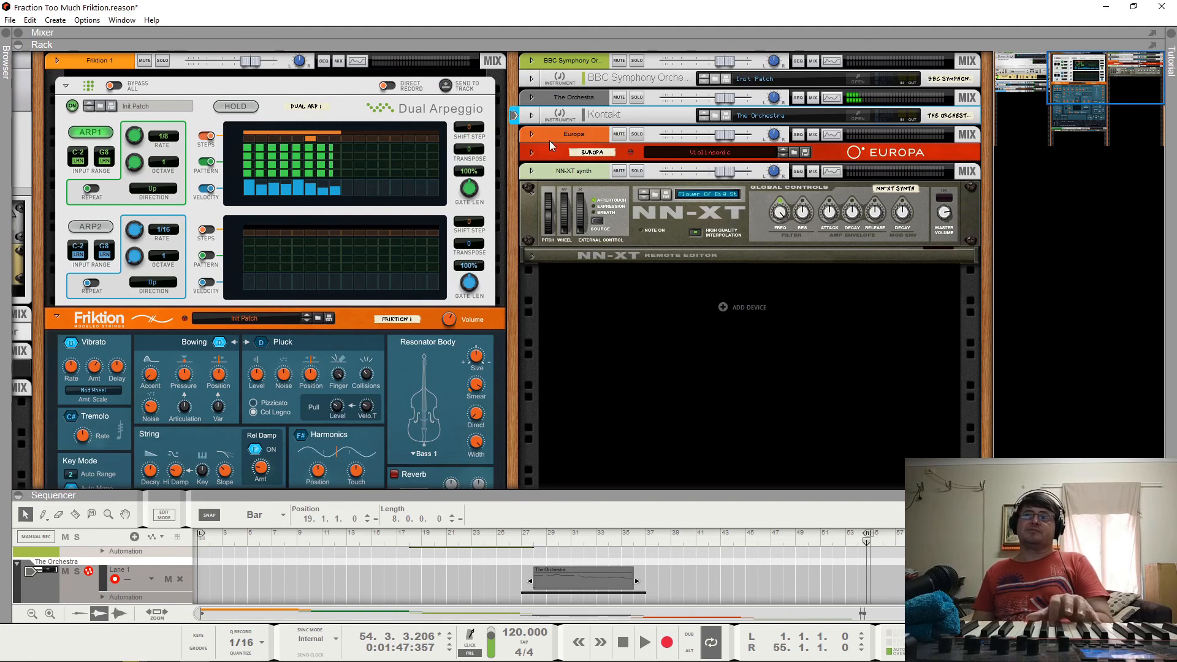
Return keyboard input to Friktion and collapse the Dual Arpeggio and NN-XT synth devices.
left_click(42, 322)
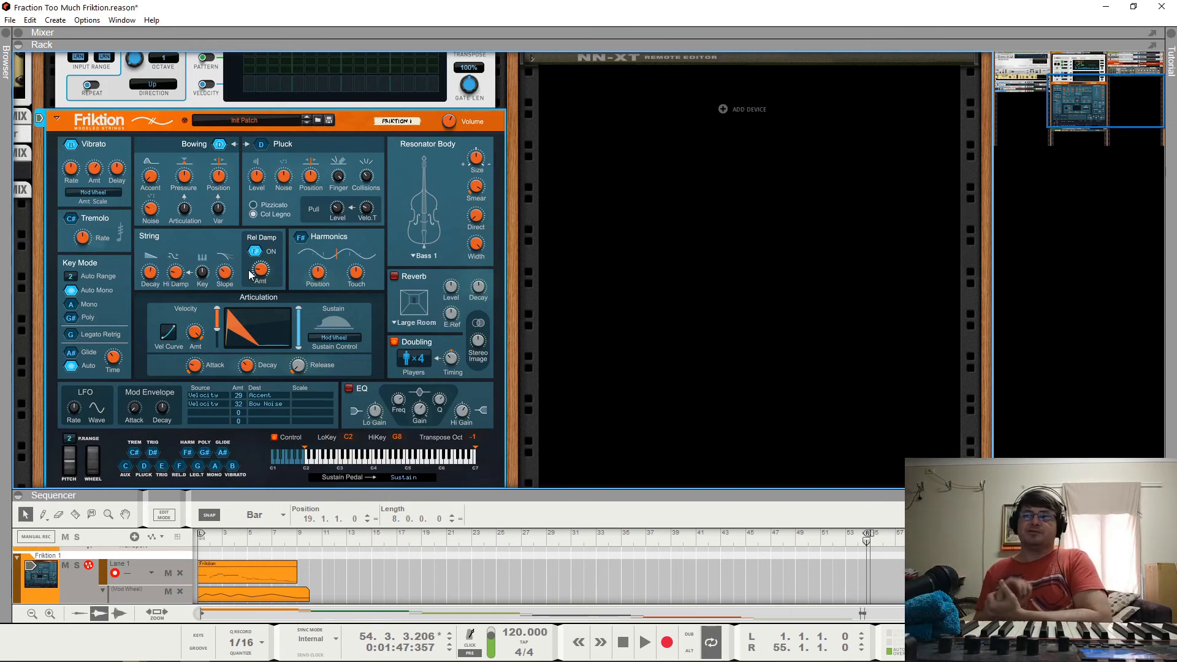
scroll(254, 273, "down", 1)
scroll(257, 274, "up", 3)
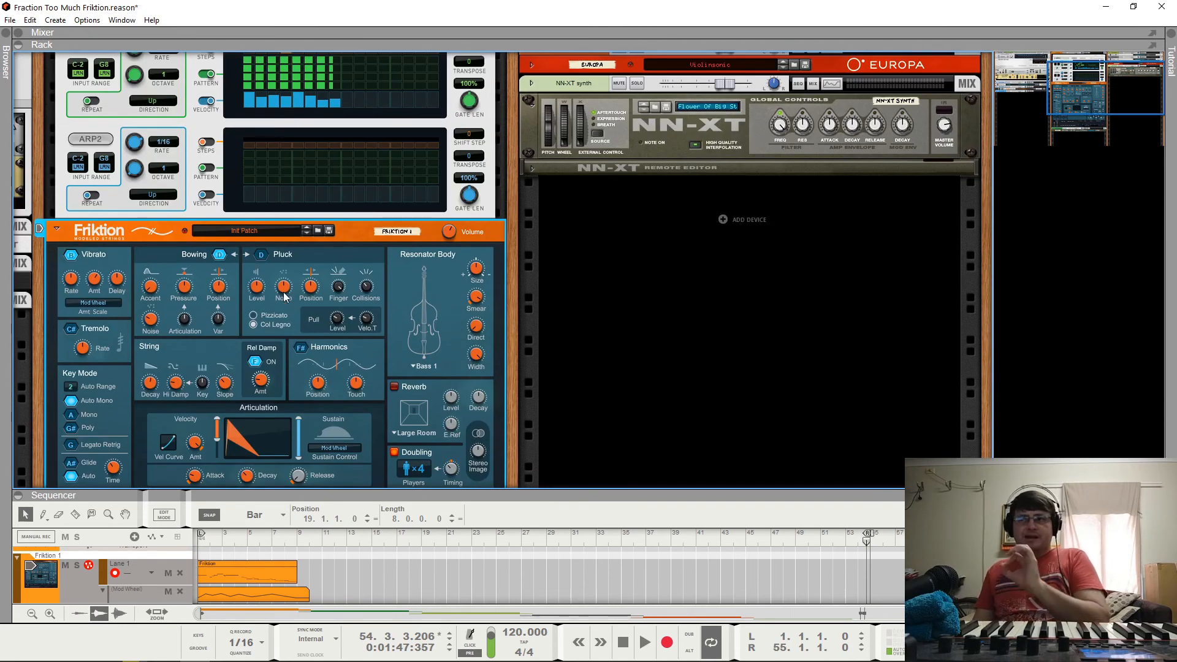
scroll(258, 274, "up", 3)
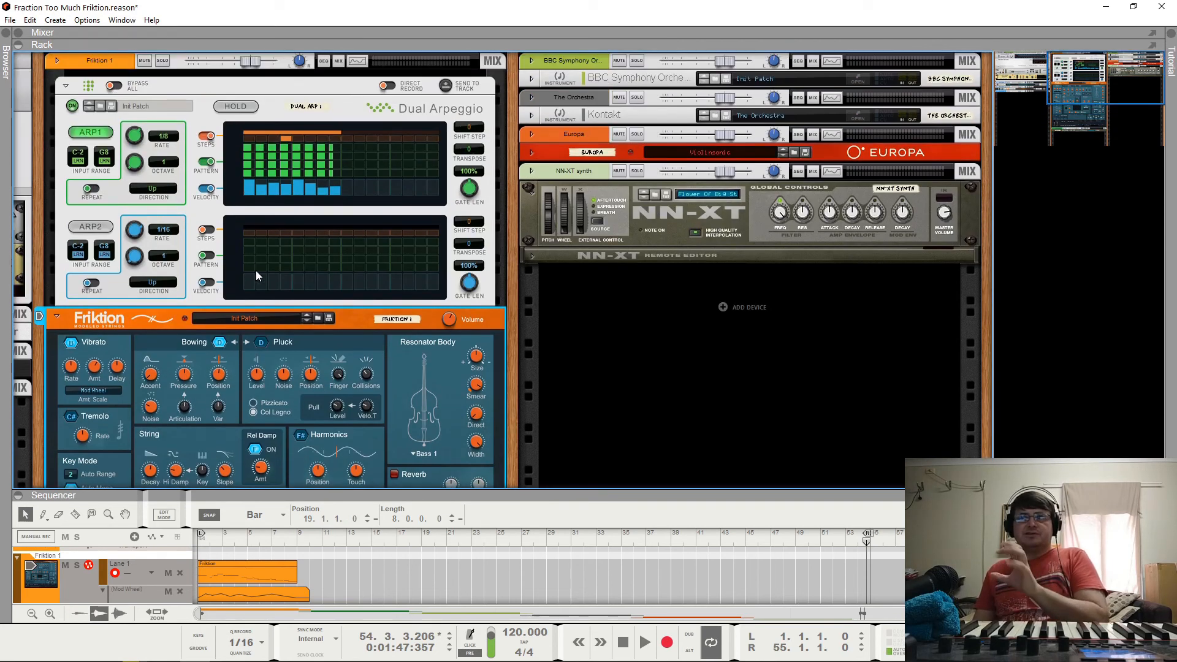
left_click(65, 86)
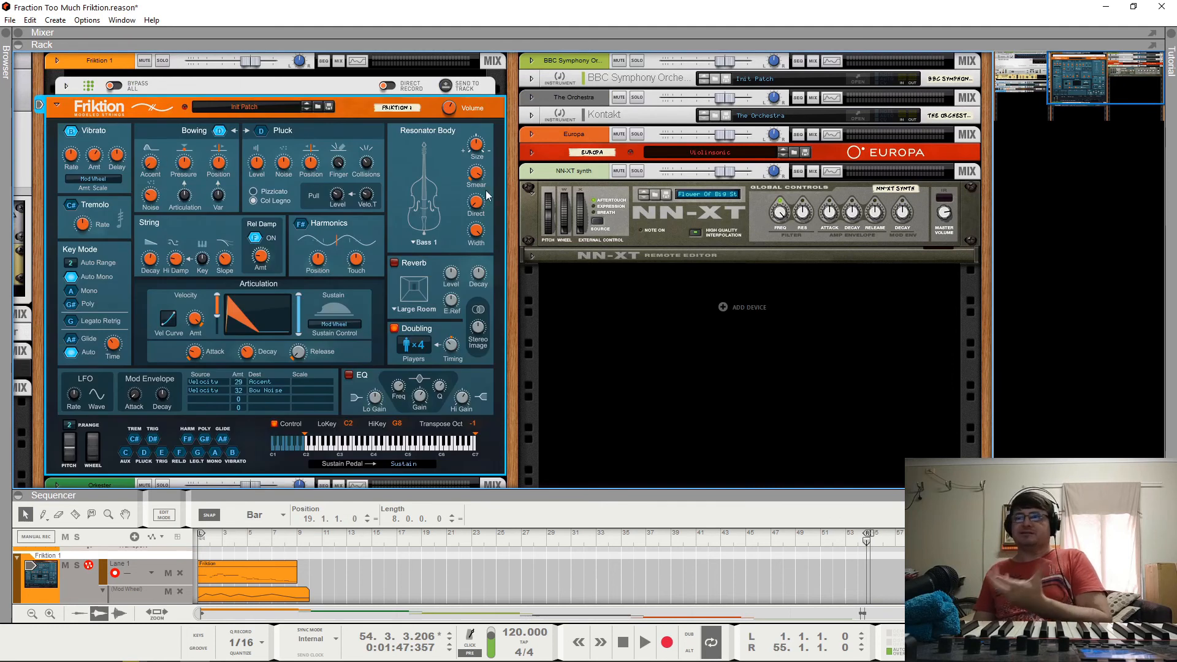
left_click(533, 195)
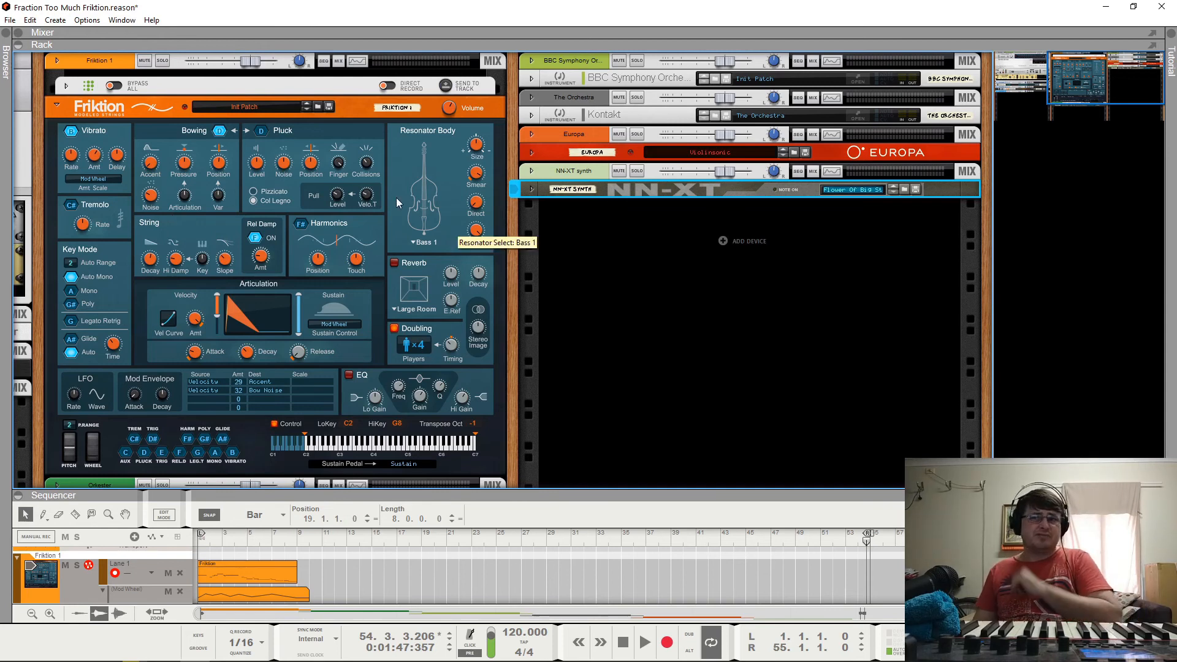
Direct keyboard input to BBC Symphony Orchestra, open its interface and load the Basses from the strings section.
scroll(393, 199, "down", 2)
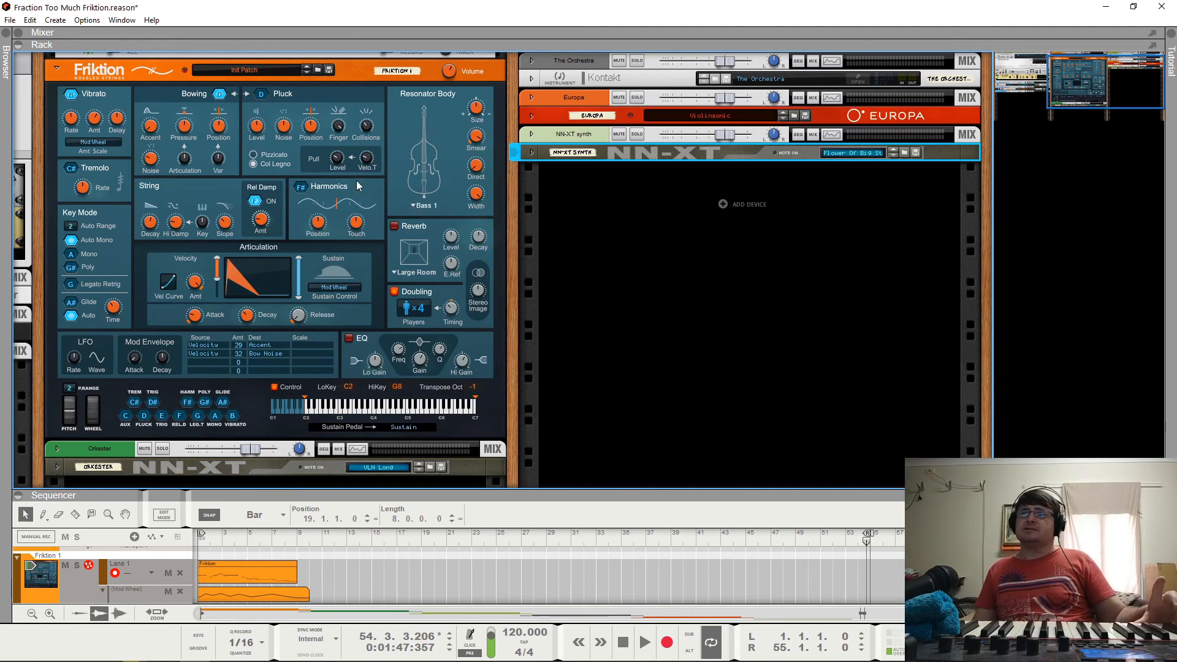
scroll(356, 180, "up", 1)
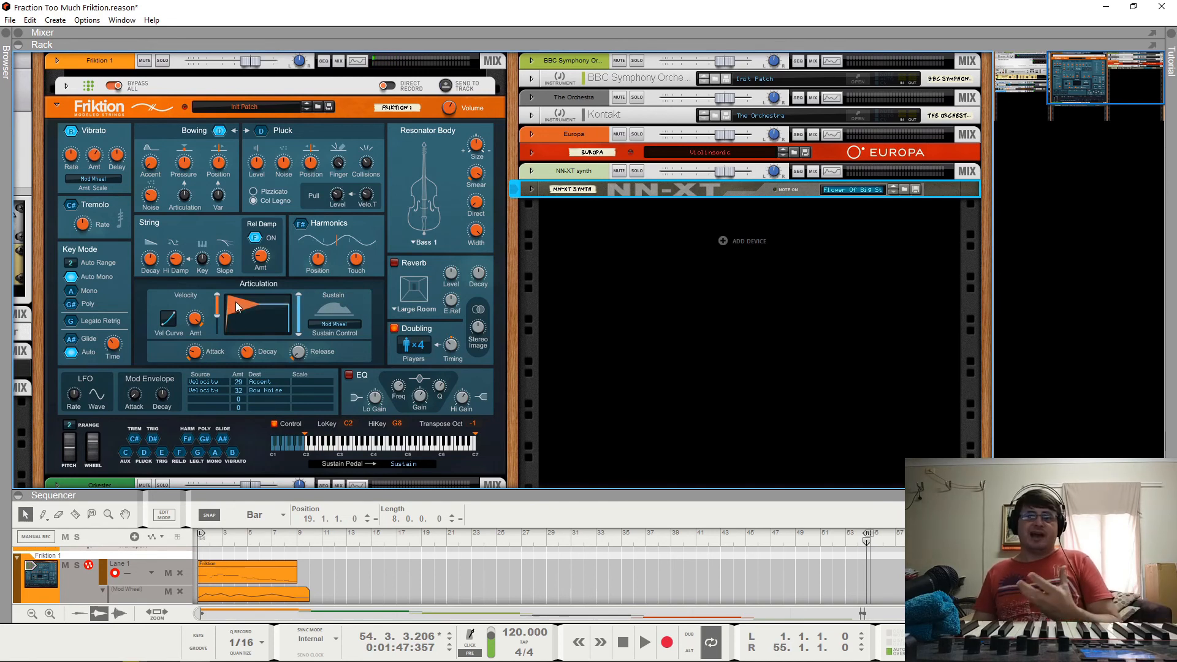
left_click(516, 82)
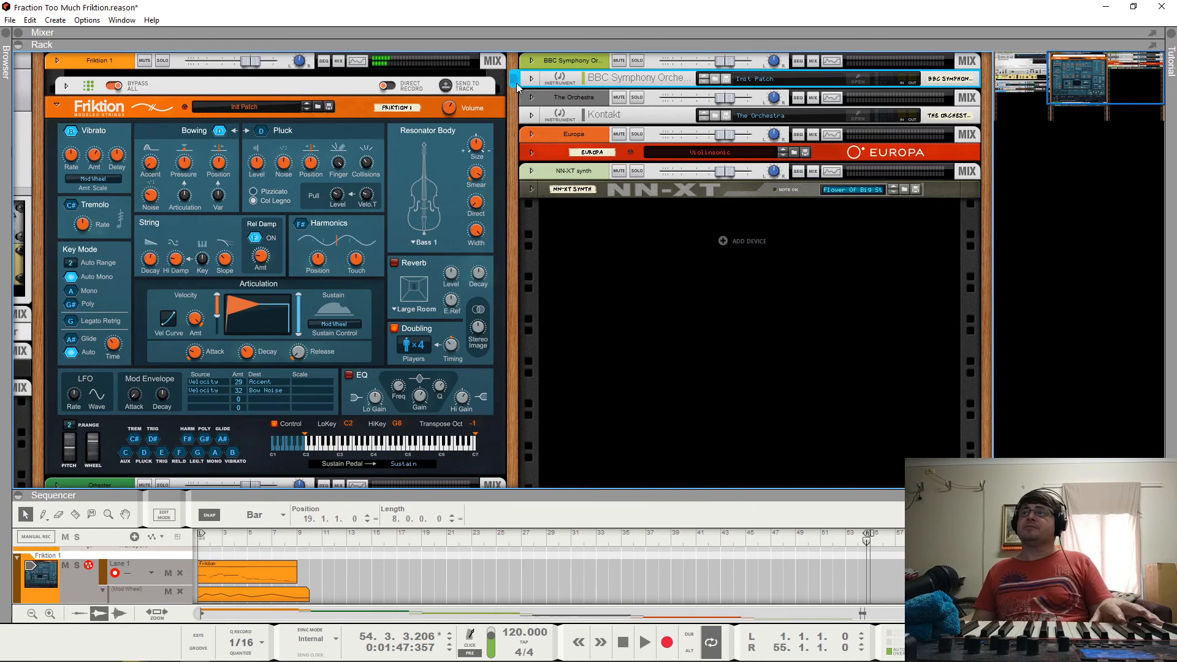
left_click(860, 79)
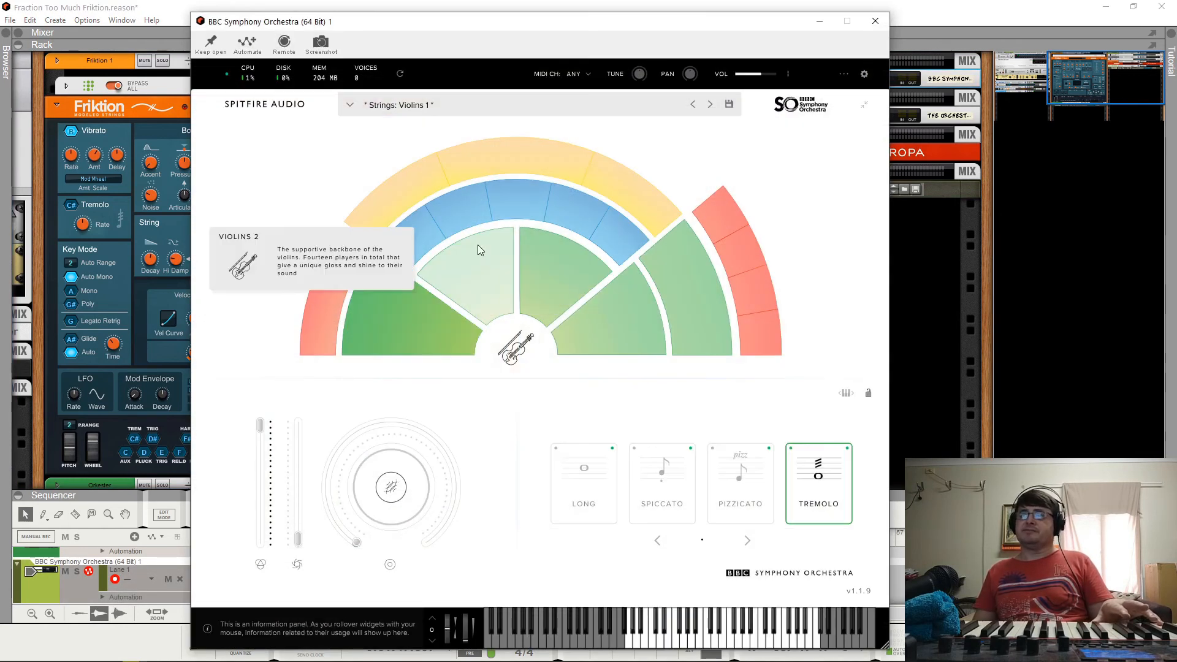
left_click(678, 300)
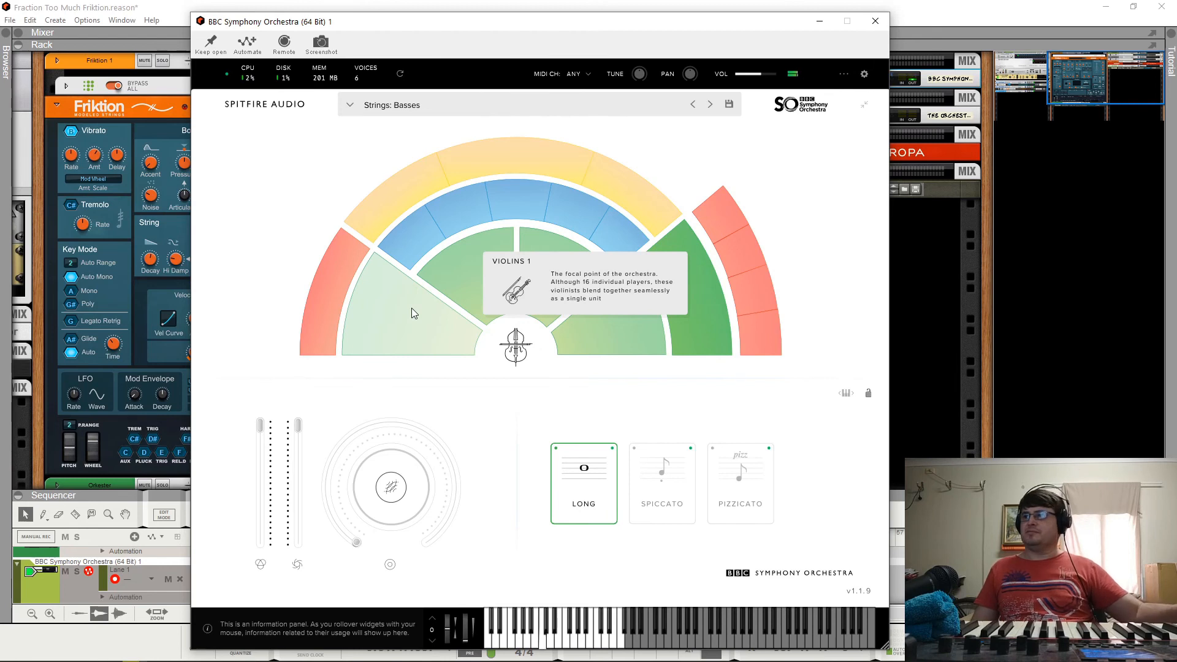
Close the BBC Symphony Orchestra window and direct keyboard input back to Friktion.
left_click(875, 21)
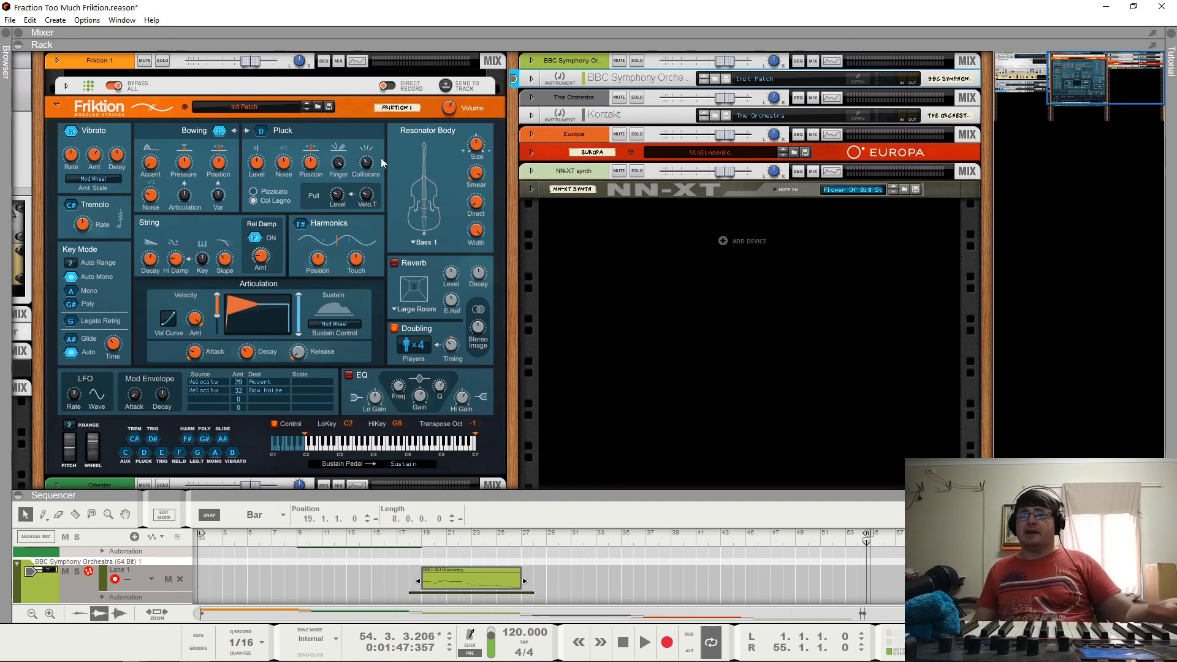
left_click(77, 109)
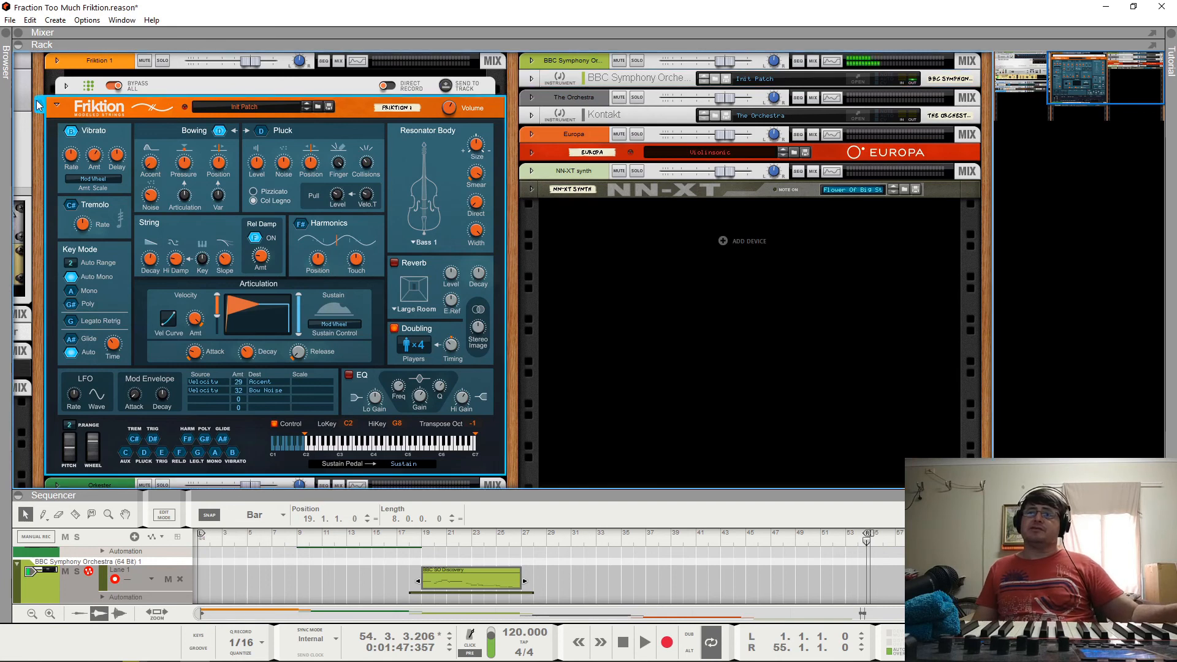
mouse_move(78, 226)
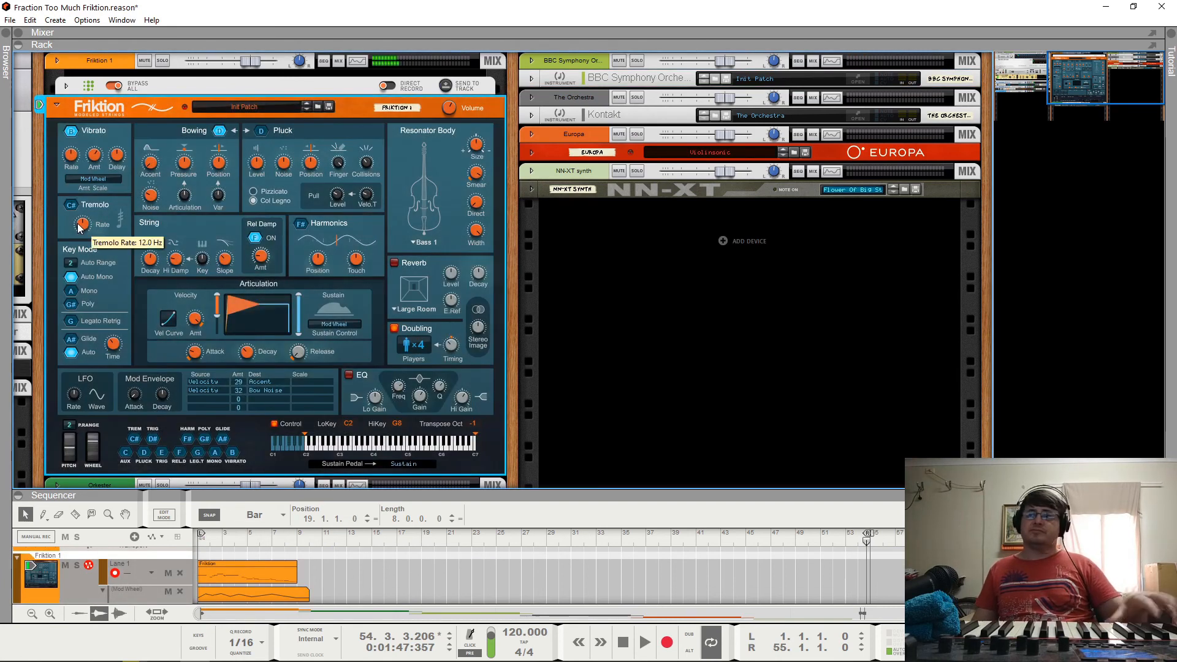
Adjust Friktion's string Hi Damp frequency and lower the Hi Damp Slope to about 10.5 %.
mouse_move(114, 349)
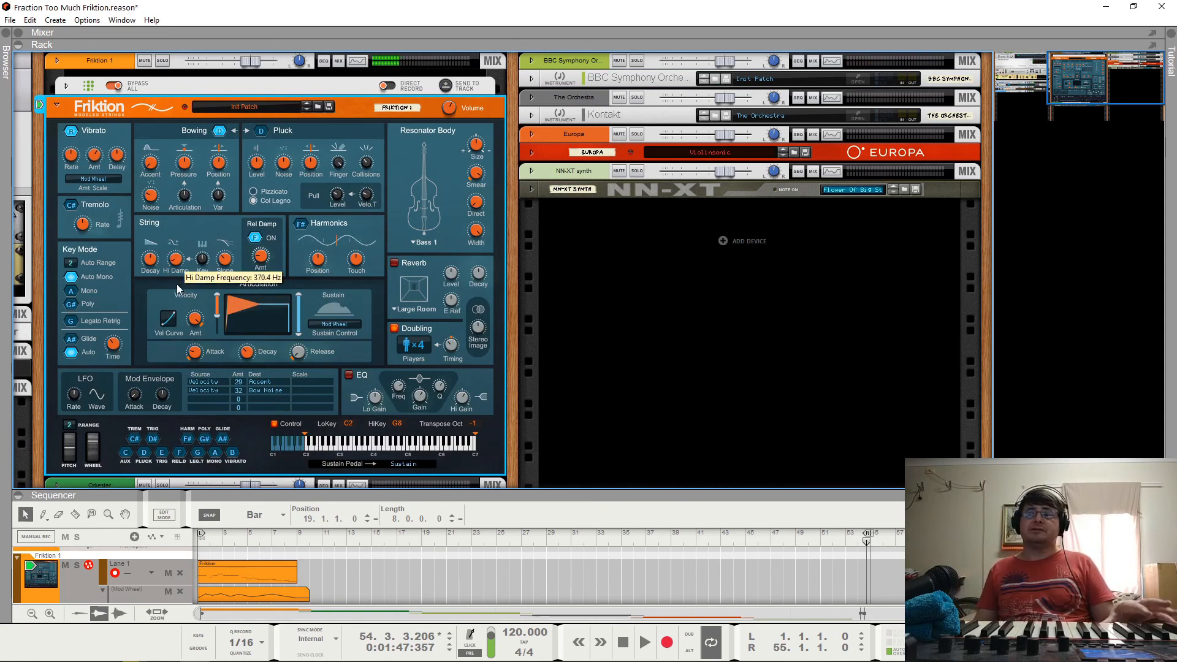
left_click_drag(176, 260, 183, 204)
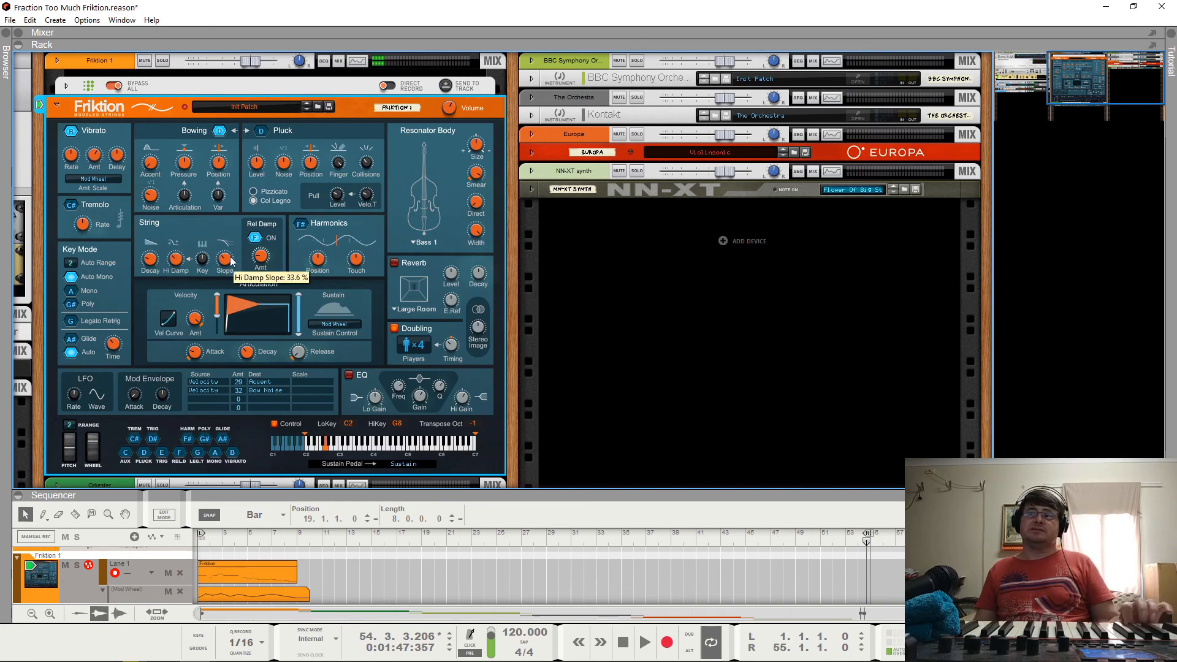
left_click_drag(227, 264, 232, 313)
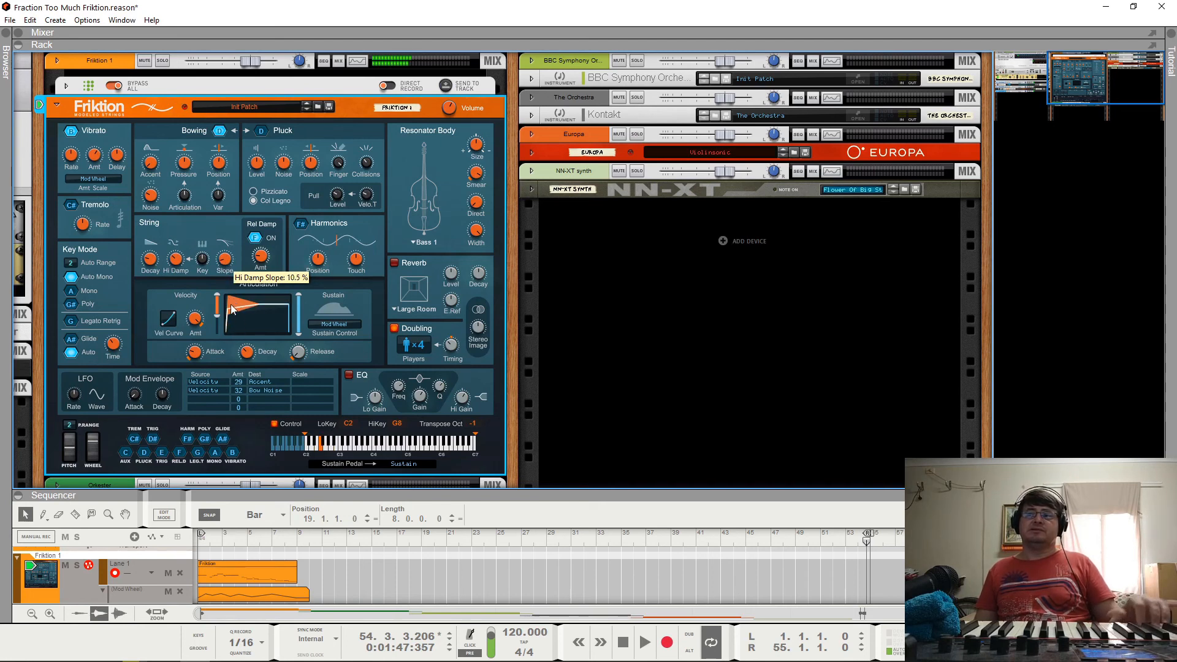
Reshape the Articulation envelope with an attack of about 7.5 ms, a decay of about 947 ms and a lower sustain level.
left_click_drag(194, 352, 215, 413)
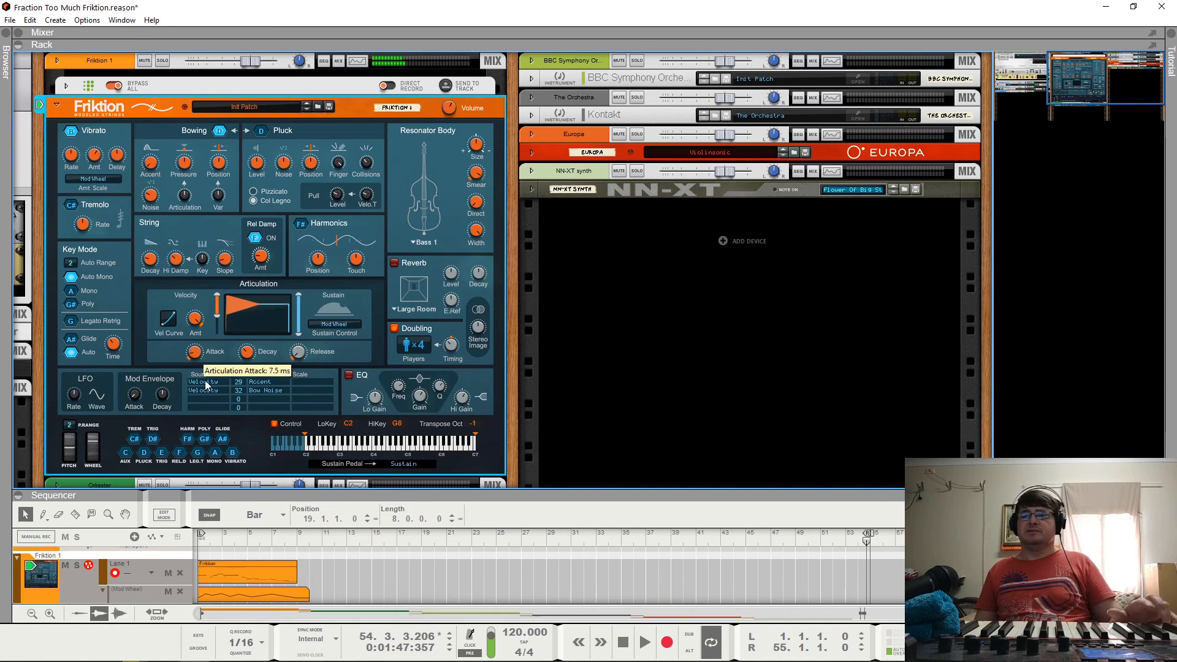
left_click_drag(247, 352, 271, 439)
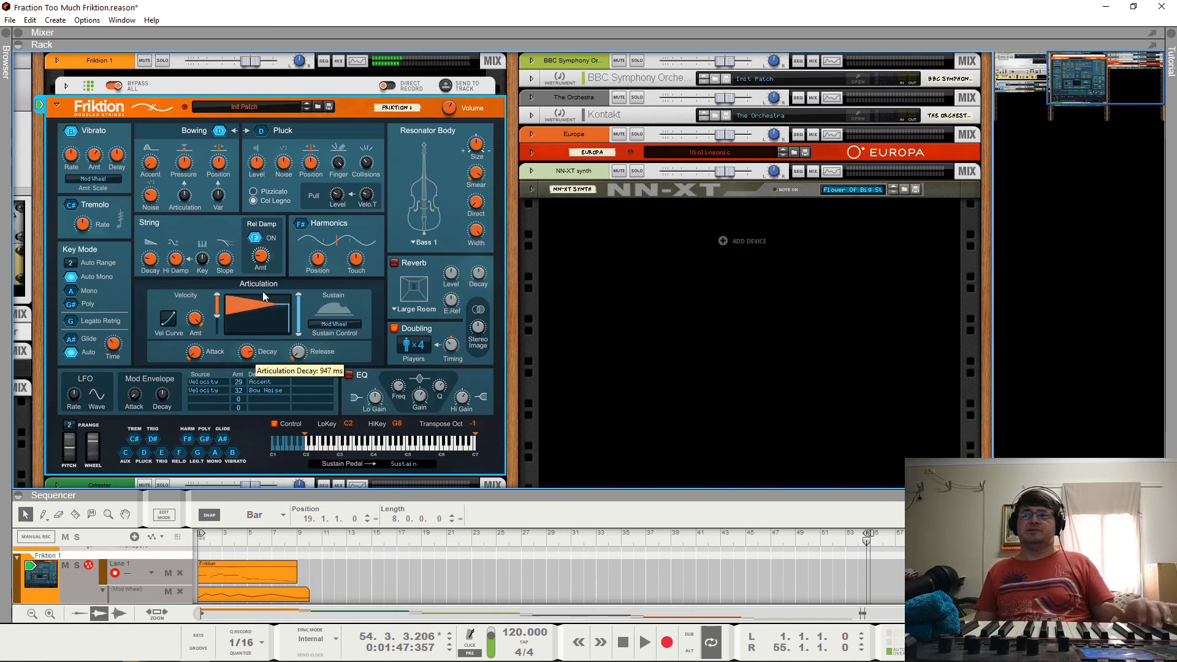
left_click_drag(336, 324, 330, 376)
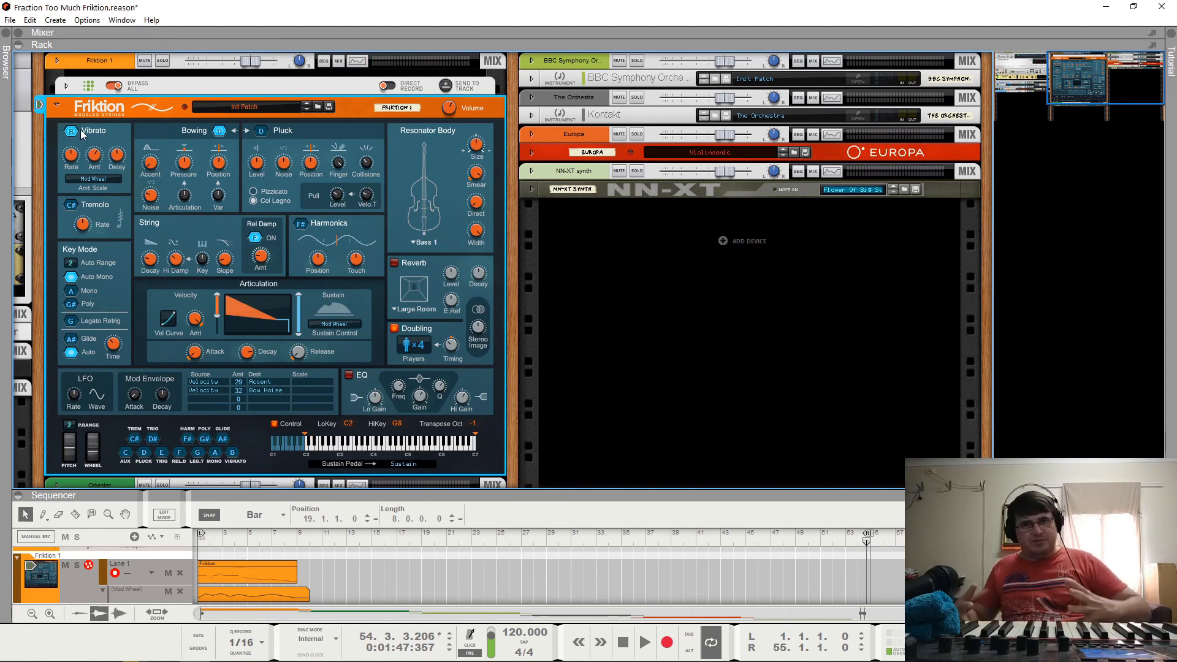
Audition the Cello 2, Bass 1 and Bass 2 resonator bodies and settle on Bass 3.
left_click(425, 244)
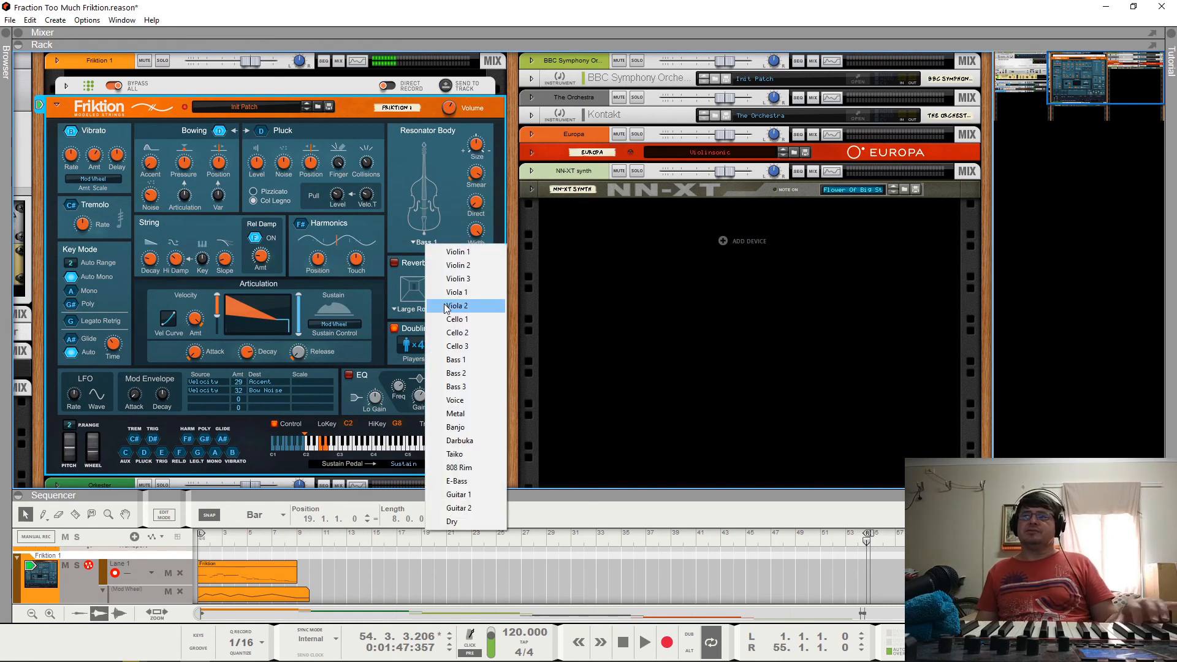
left_click(449, 337)
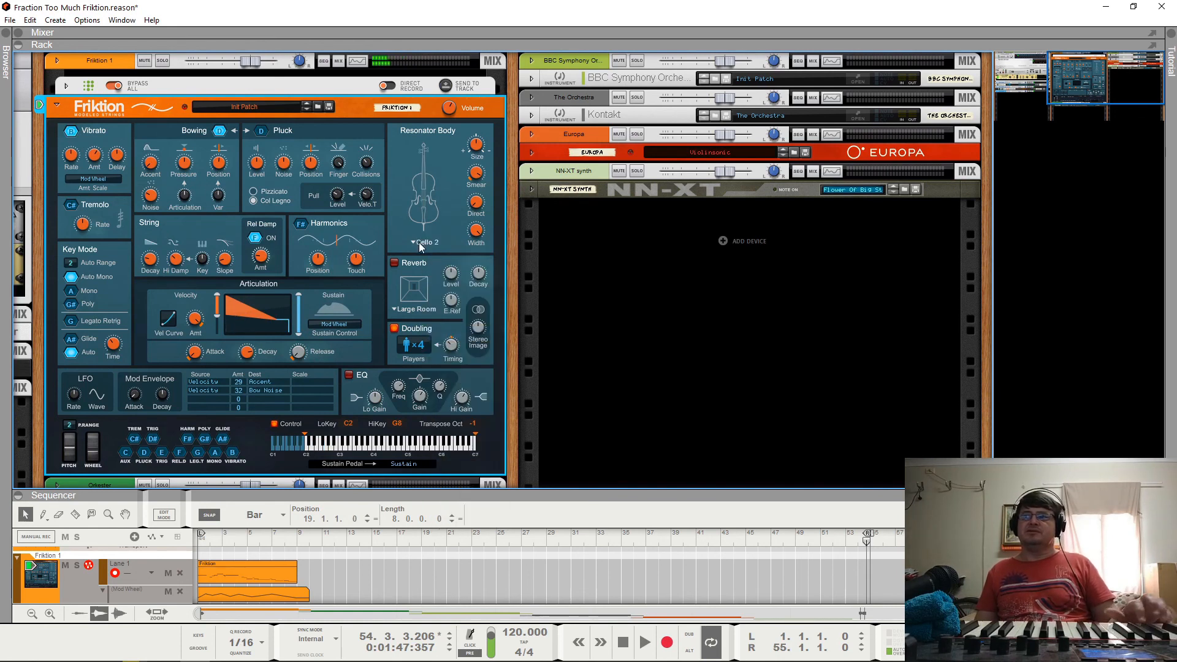
left_click(422, 244)
left_click(461, 357)
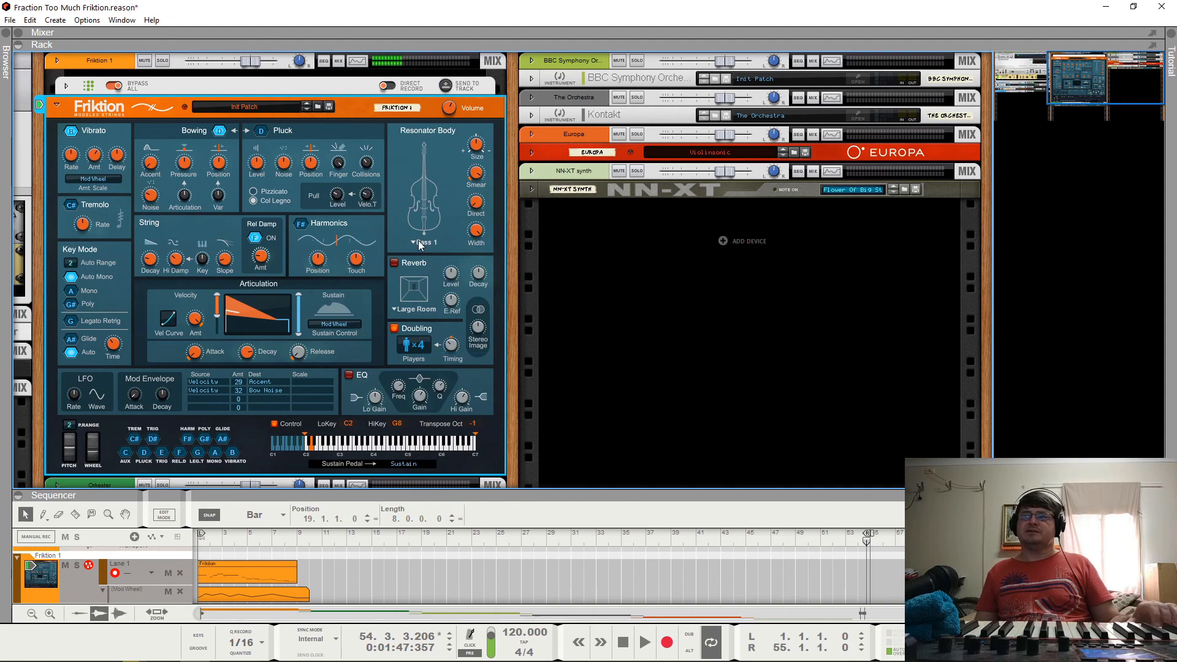
left_click(421, 243)
left_click(465, 369)
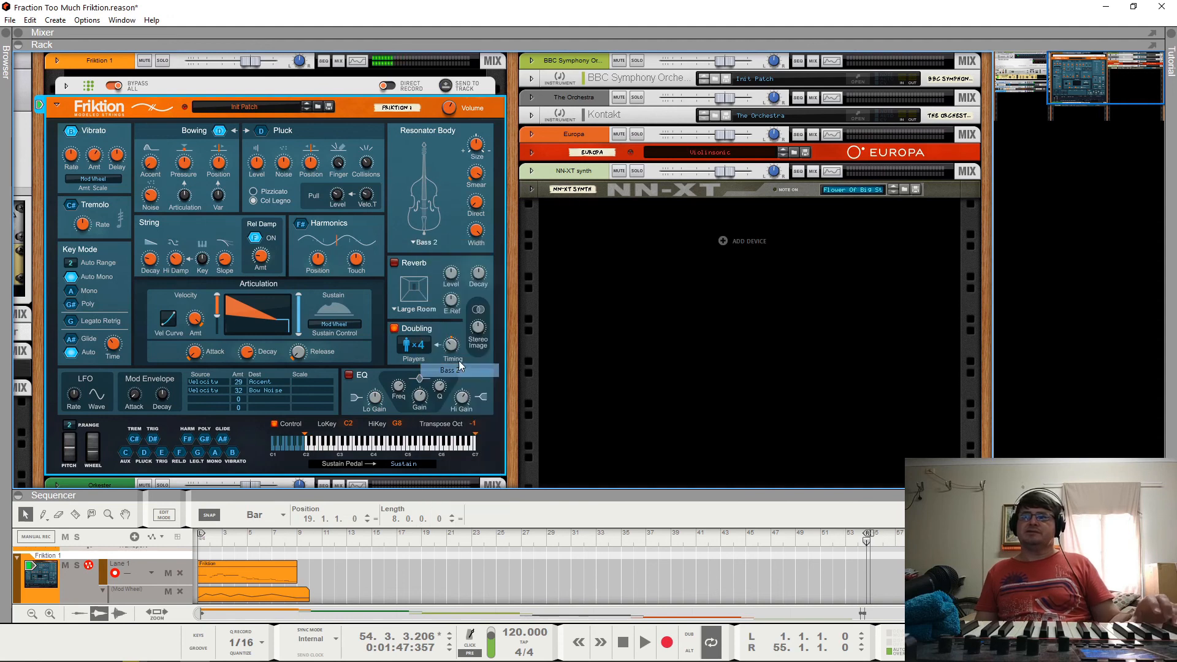
left_click(427, 244)
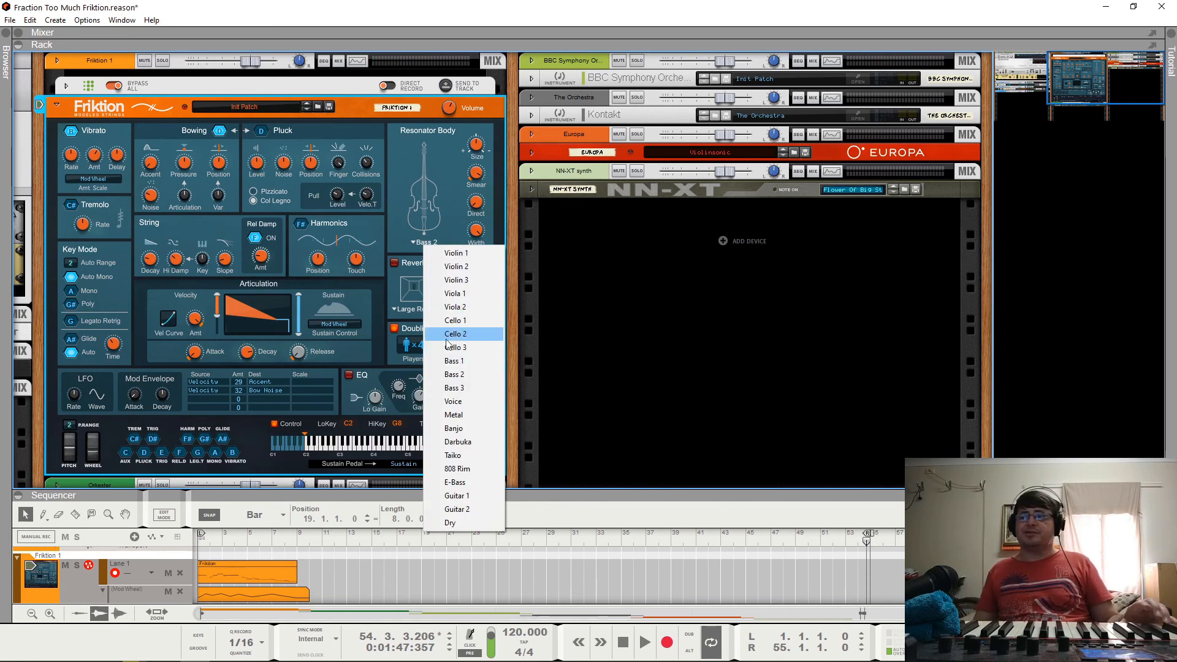
left_click(454, 388)
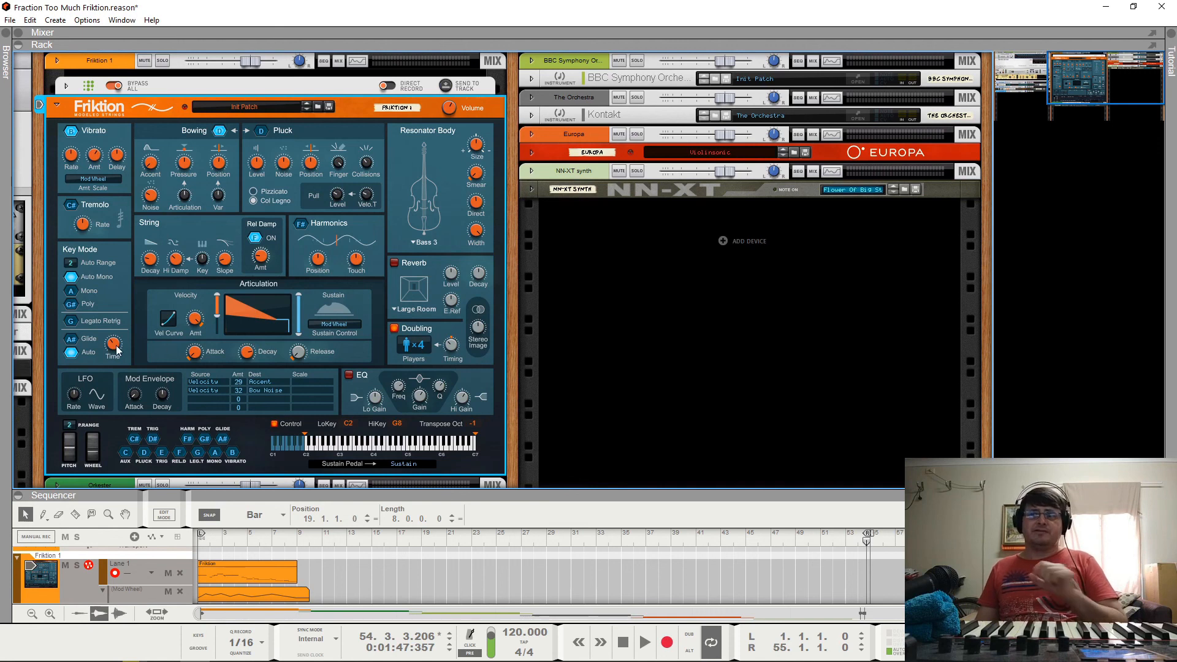
mouse_move(118, 351)
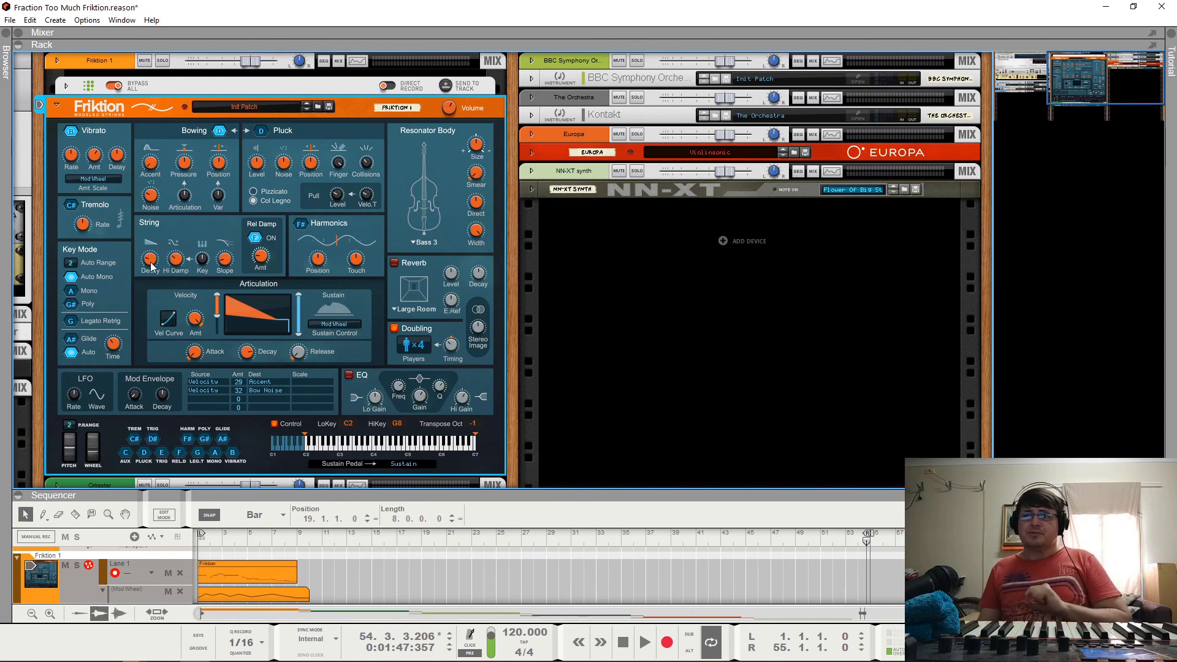
mouse_move(151, 265)
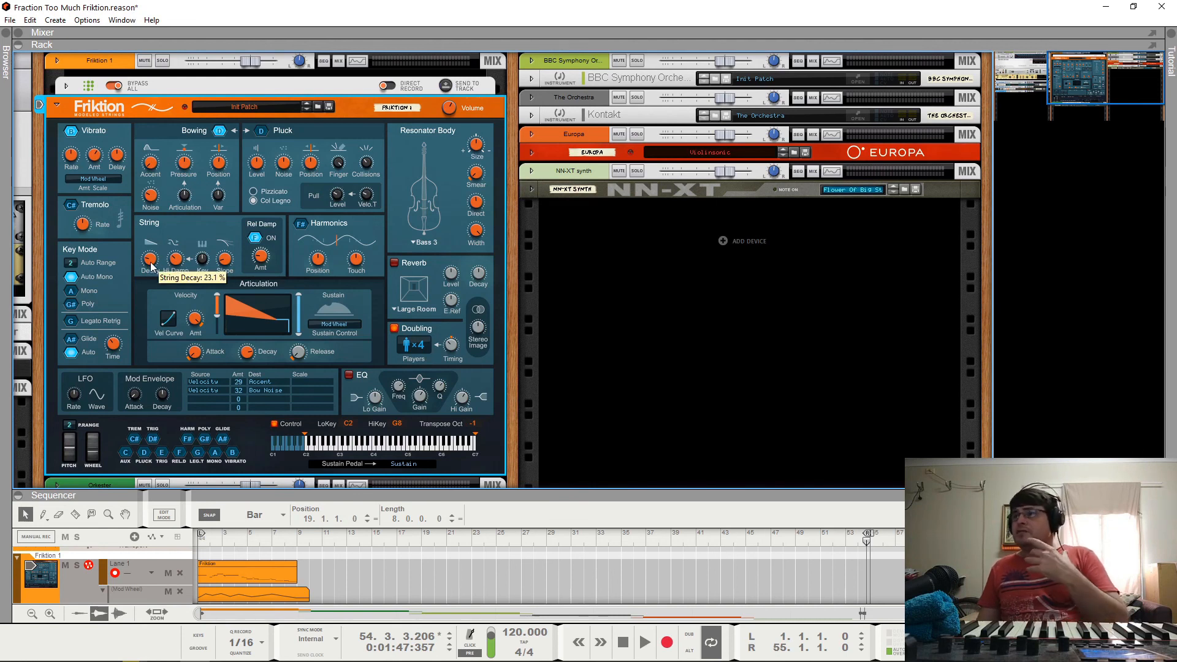